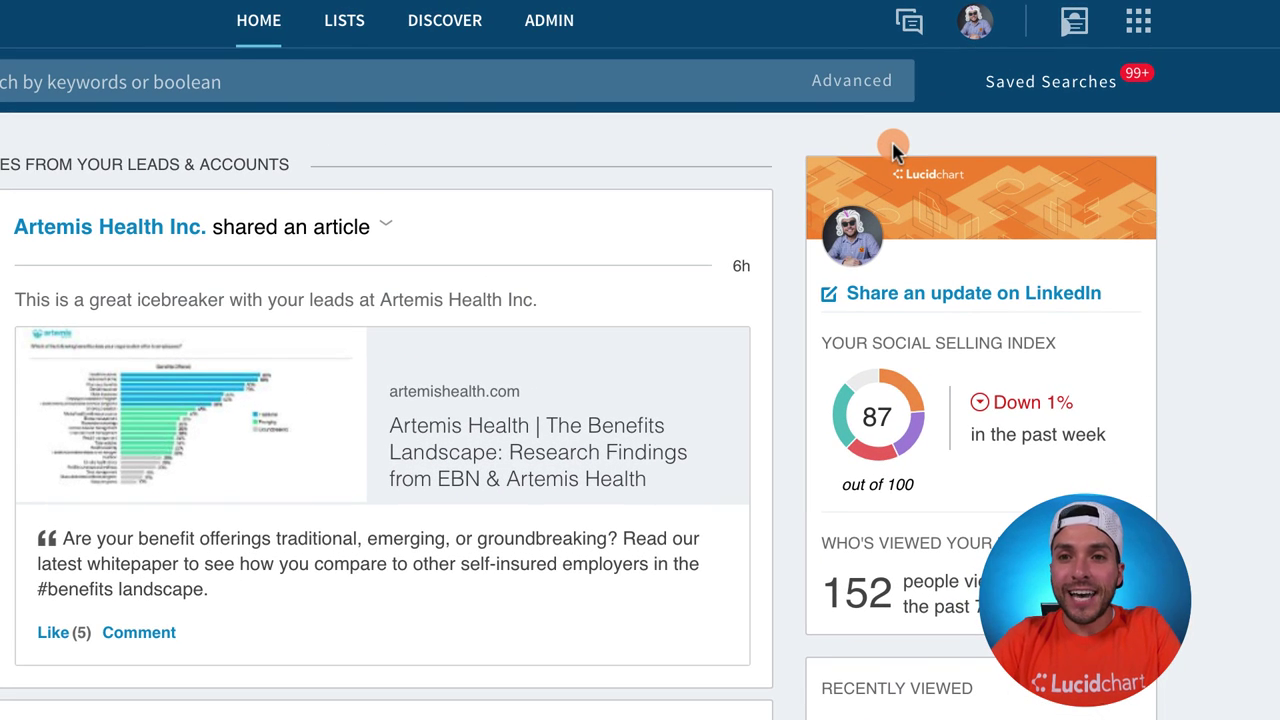
- Open the advanced search for leads and filter the seniority level to VP
{"action": "left_click", "coordinate": [835, 75]}
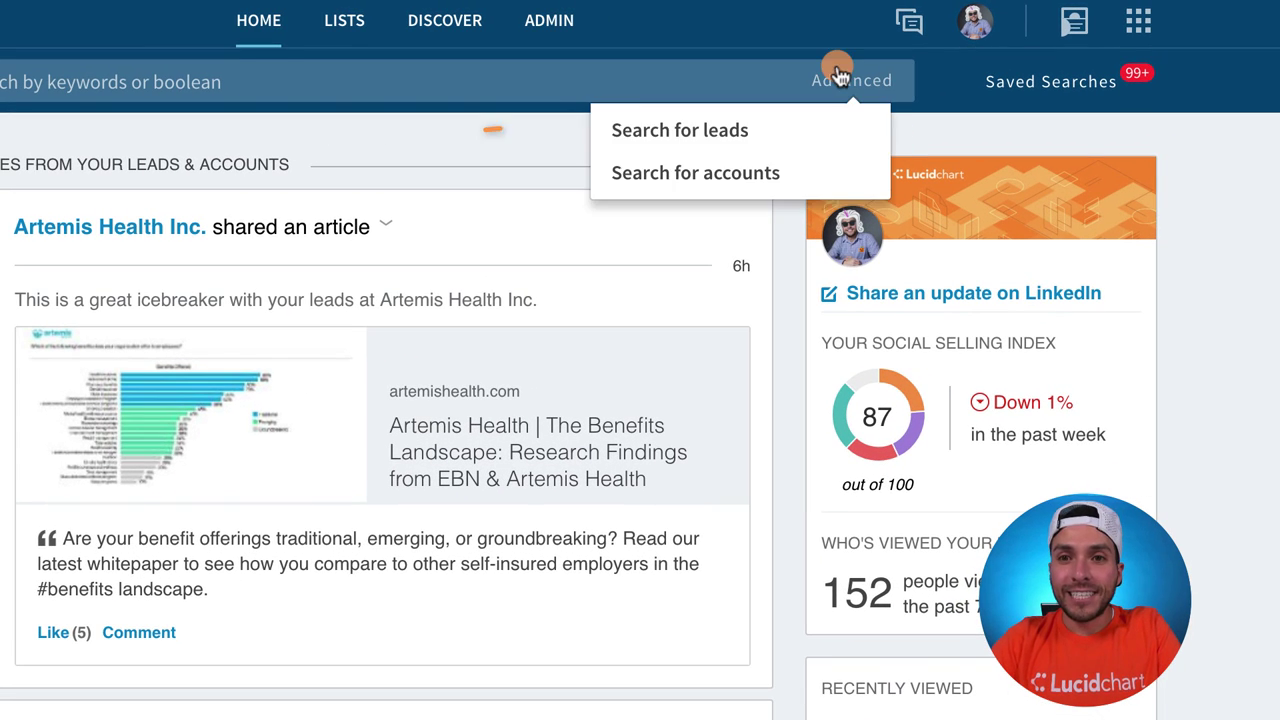
{"action": "left_click", "coordinate": [775, 137]}
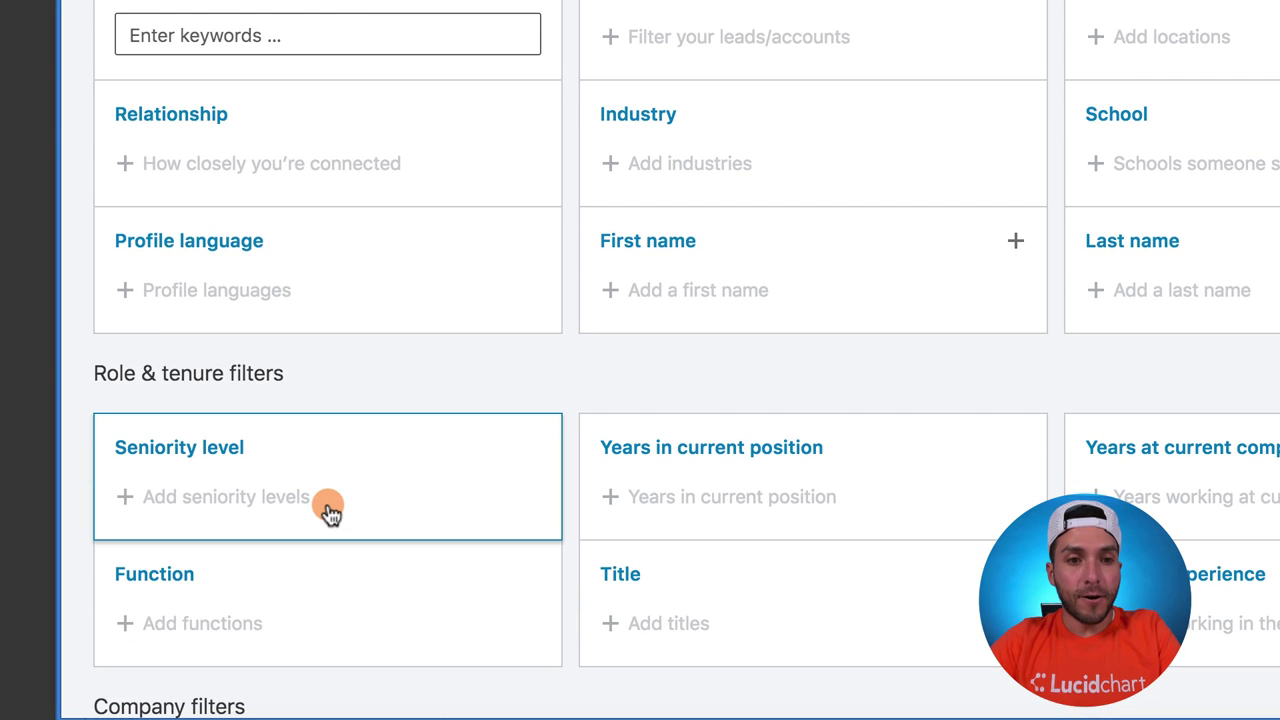
{"action": "left_click", "coordinate": [294, 508]}
{"action": "left_click", "coordinate": [137, 567]}
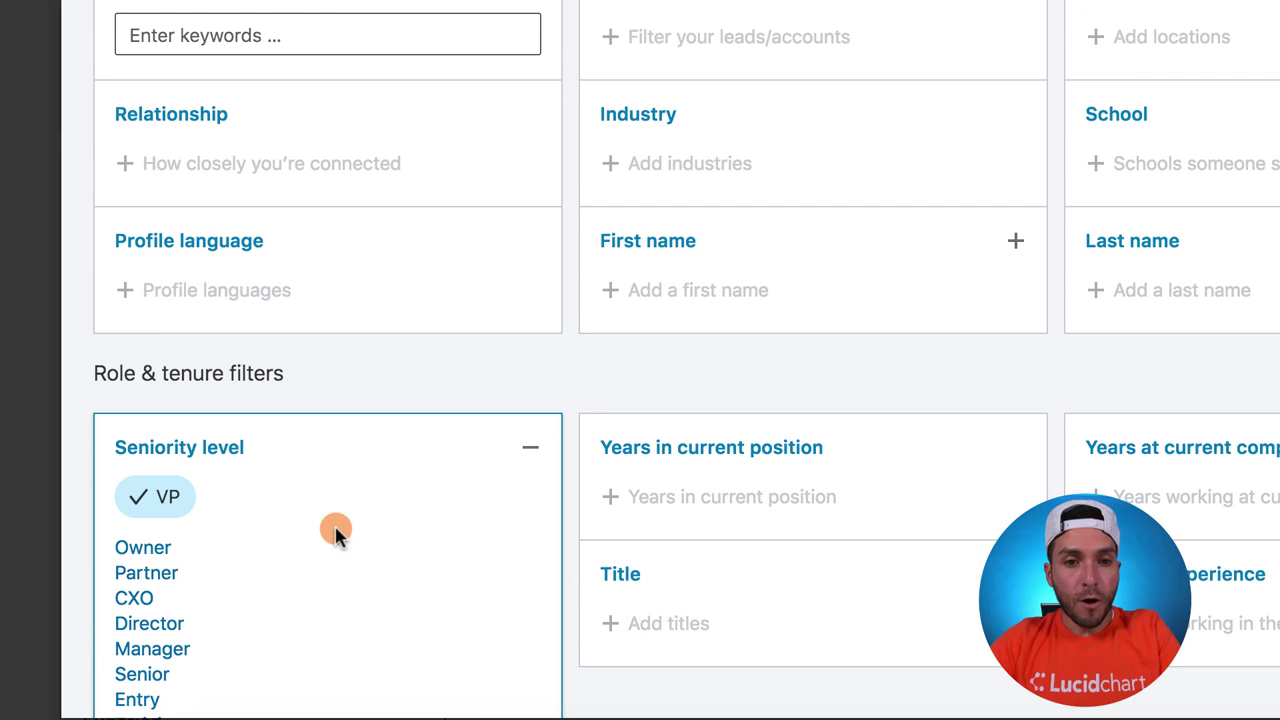
{"action": "left_click", "coordinate": [457, 400]}
- Add Marketing and Sales to the Function filter of the lead search
{"action": "scroll", "coordinate": [186, 437], "scroll_direction": "down", "scroll_amount": 2}
{"action": "left_click", "coordinate": [184, 428]}
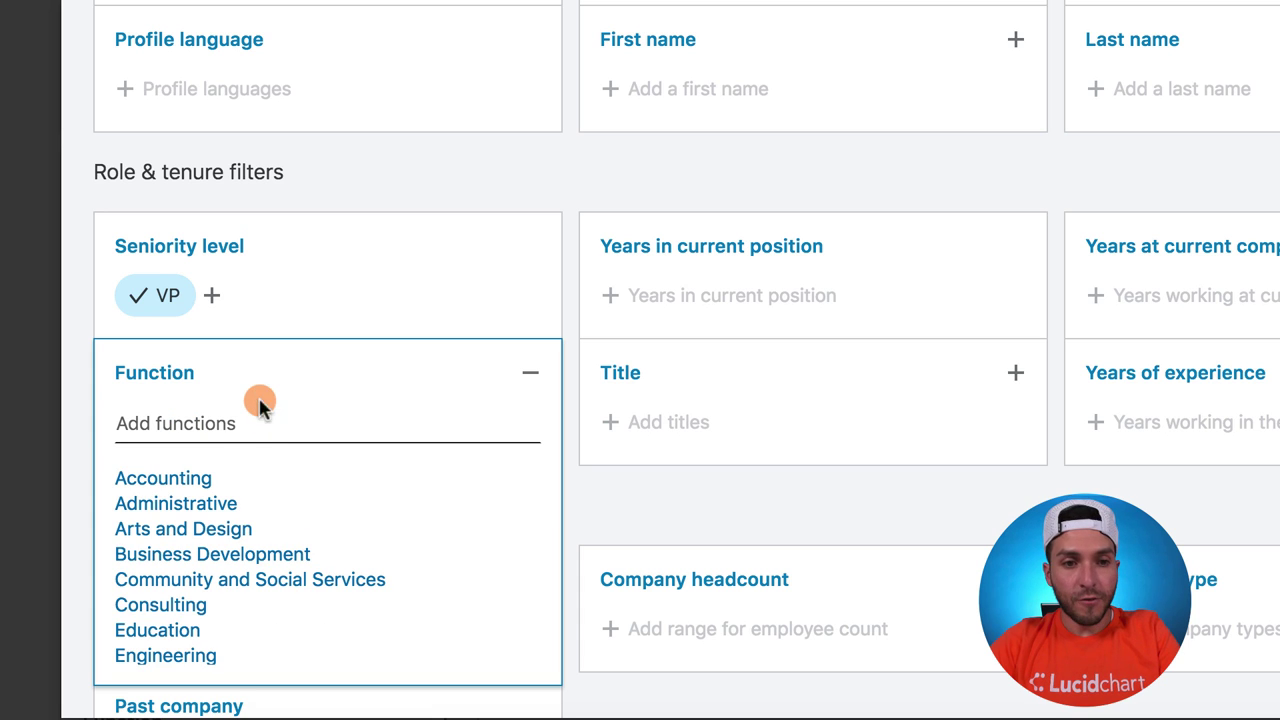
{"action": "scroll", "coordinate": [265, 420], "scroll_direction": "down", "scroll_amount": 1}
{"action": "left_click", "coordinate": [208, 350]}
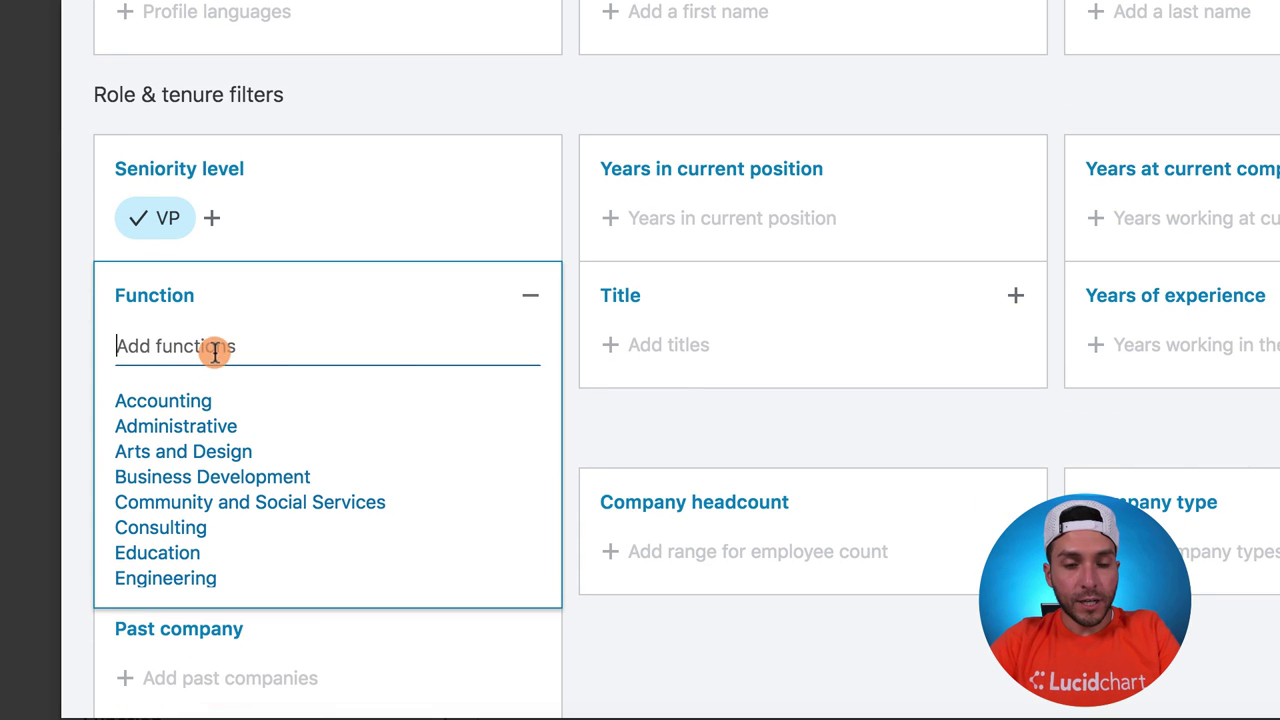
{"action": "type", "text": "mark"}
{"action": "left_click", "coordinate": [160, 402]}
{"action": "left_click", "coordinate": [234, 404]}
{"action": "type", "text": "sale"}
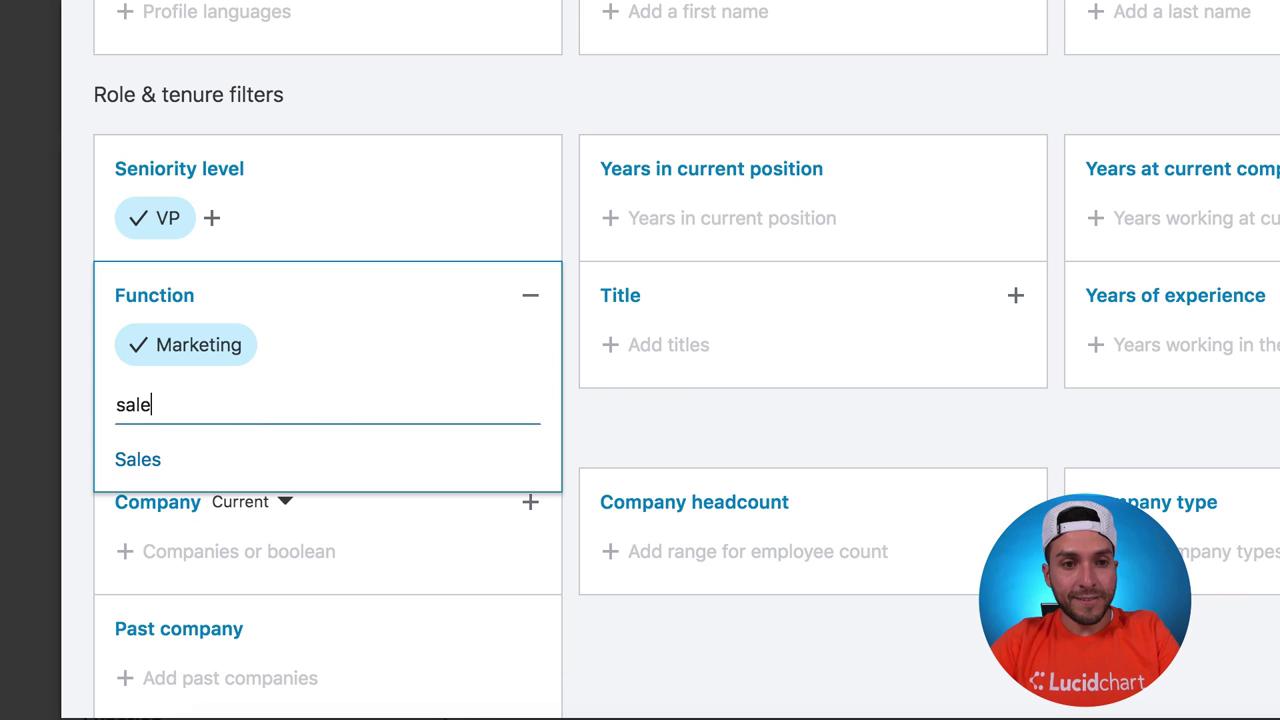
{"action": "left_click", "coordinate": [137, 459]}
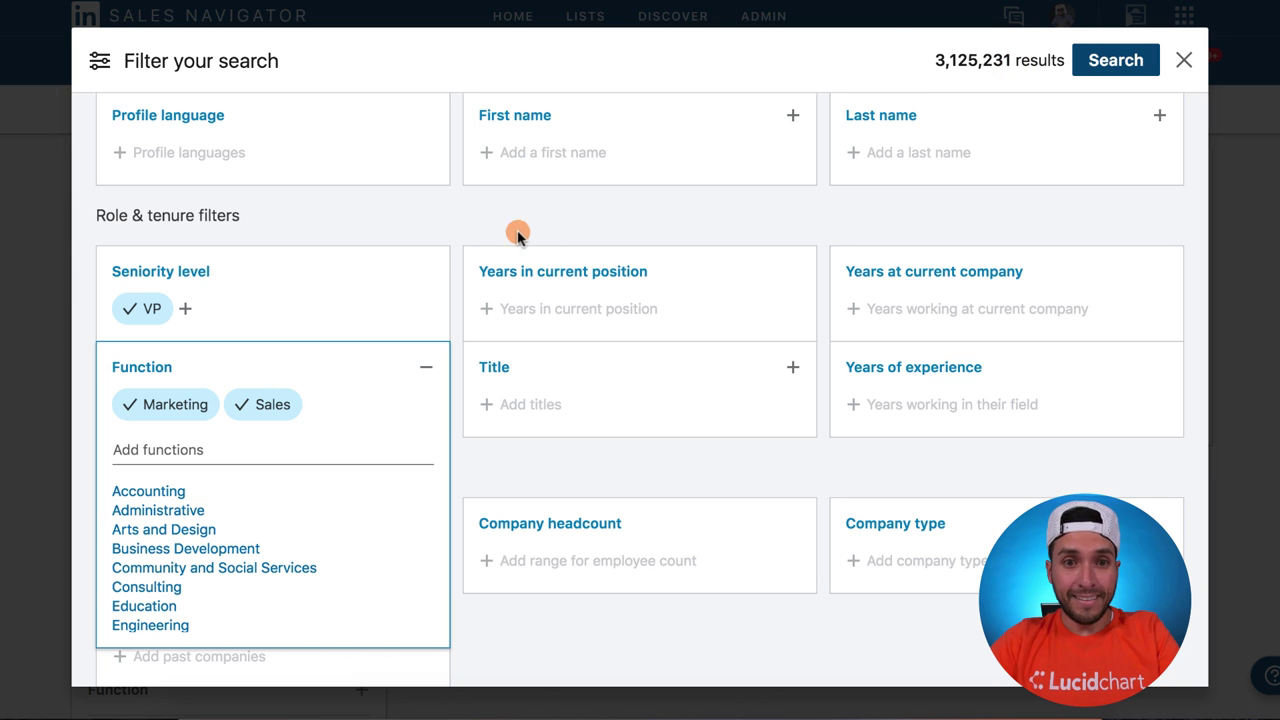
{"action": "left_click", "coordinate": [457, 229]}
- Add "social media" as a posted content keyword among the other filters
{"action": "scroll", "coordinate": [457, 229], "scroll_direction": "down", "scroll_amount": 3}
{"action": "scroll", "coordinate": [479, 425], "scroll_direction": "down", "scroll_amount": 3}
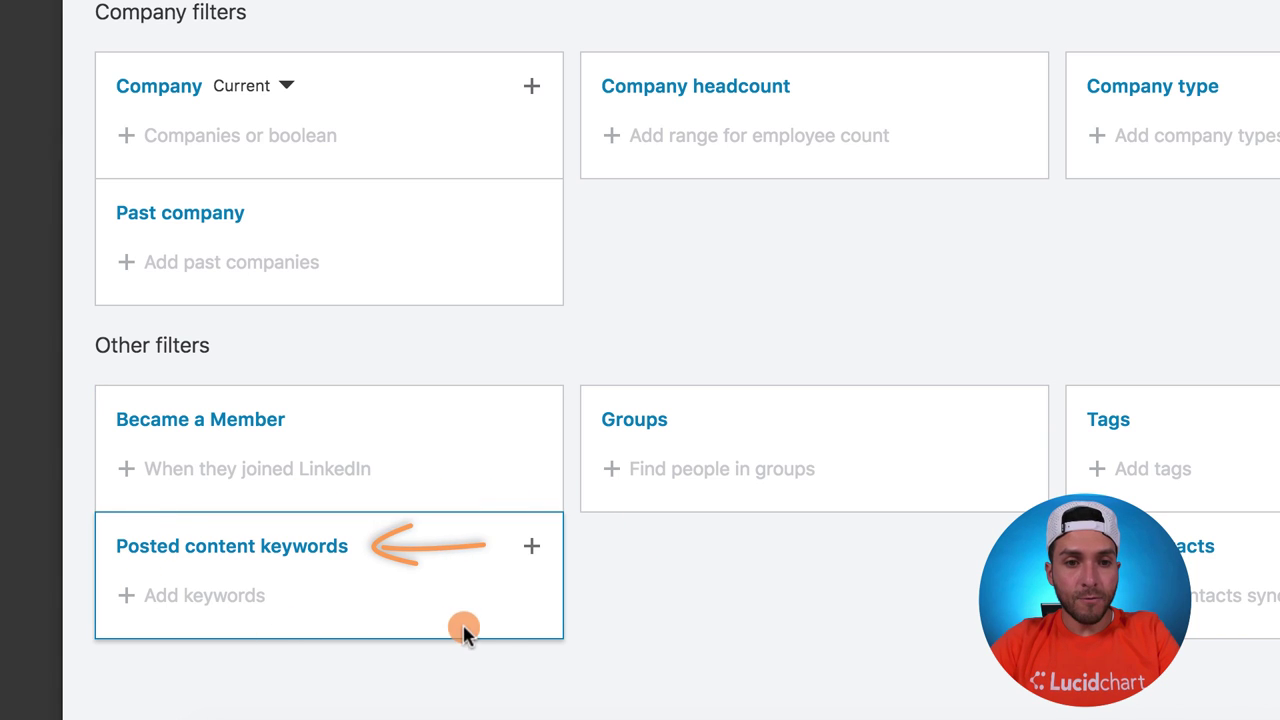
{"action": "left_click", "coordinate": [321, 590]}
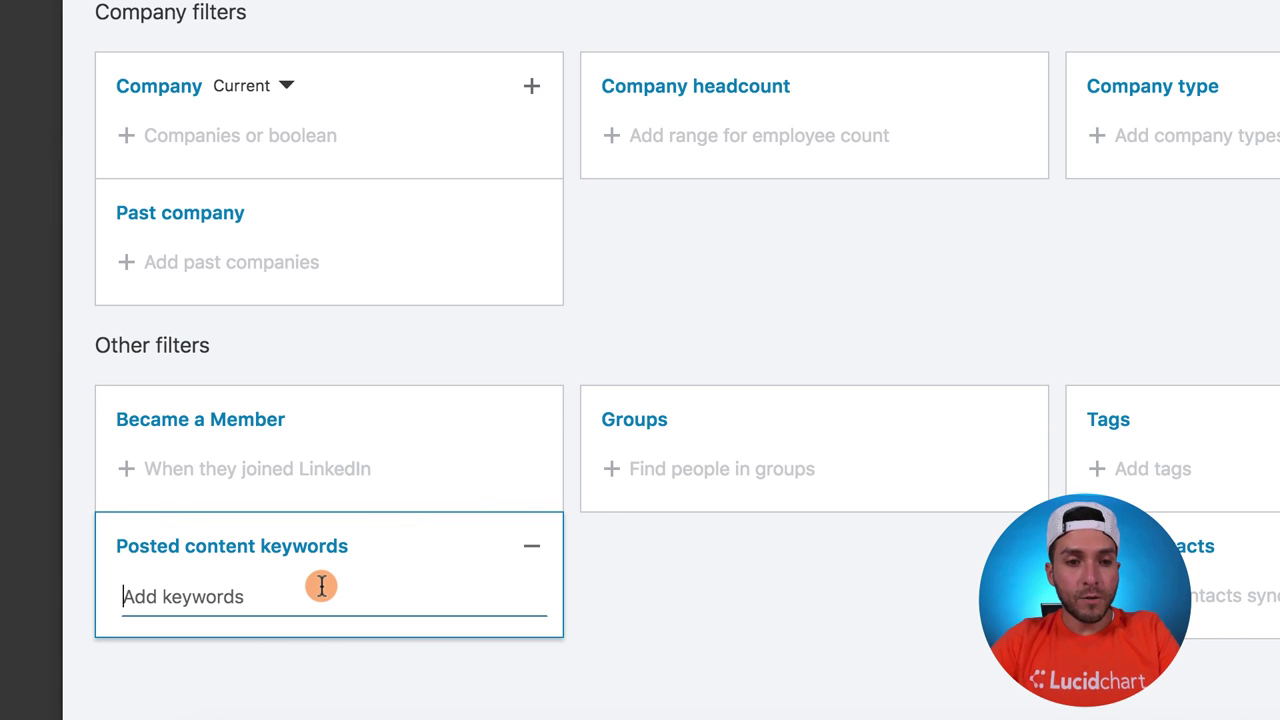
{"action": "type", "text": "social media"}
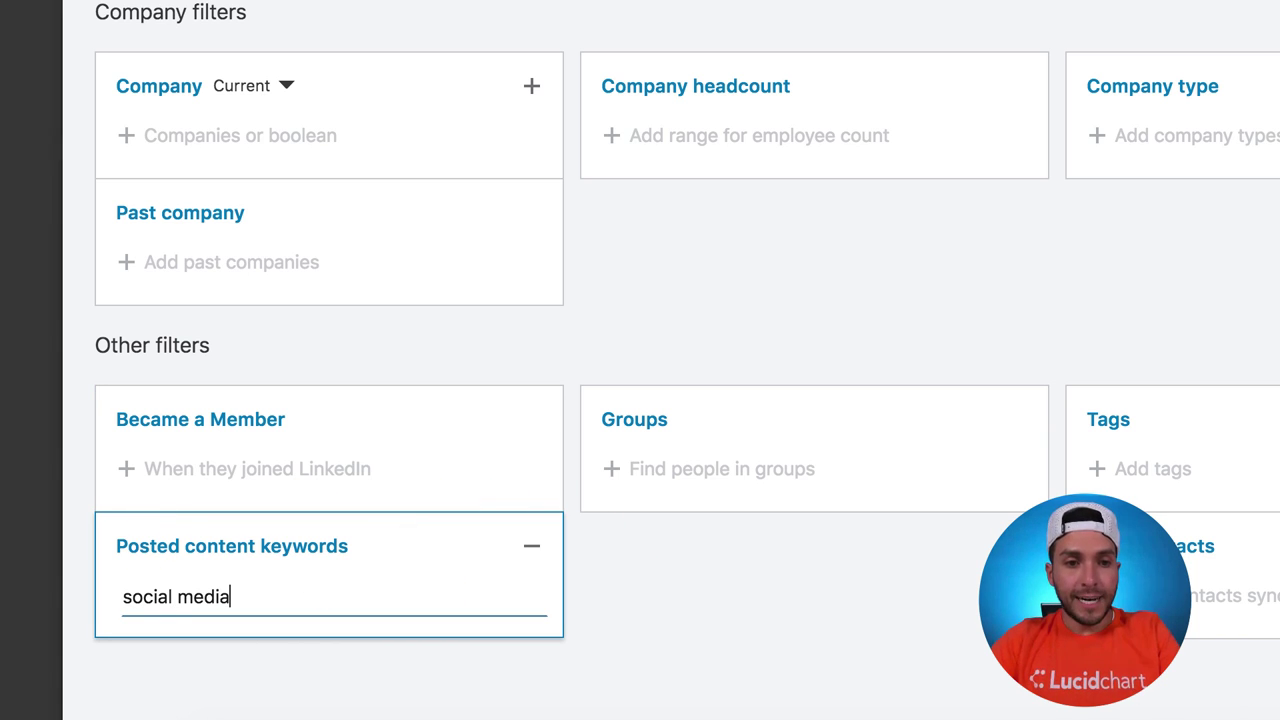
{"action": "key", "text": "Return"}
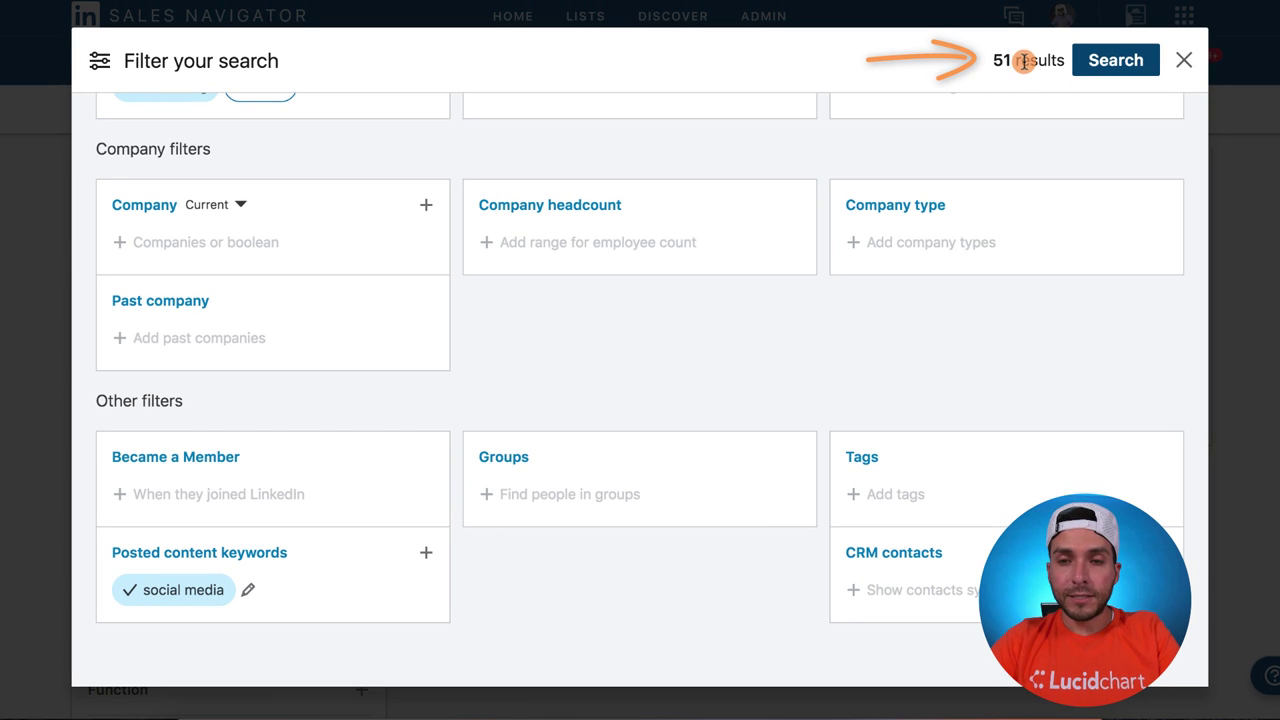
- Review the chosen role and content filters and run the lead search
{"action": "scroll", "coordinate": [783, 340], "scroll_direction": "up", "scroll_amount": 3}
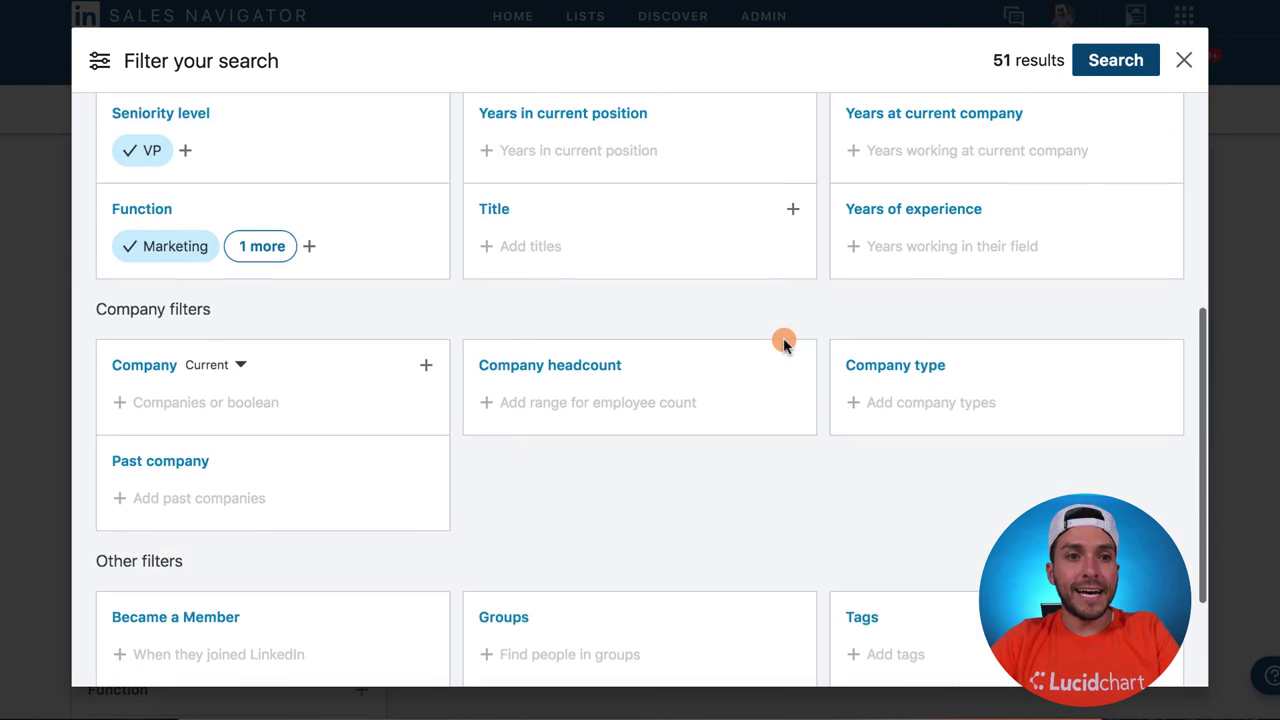
{"action": "scroll", "coordinate": [783, 342], "scroll_direction": "up", "scroll_amount": 1}
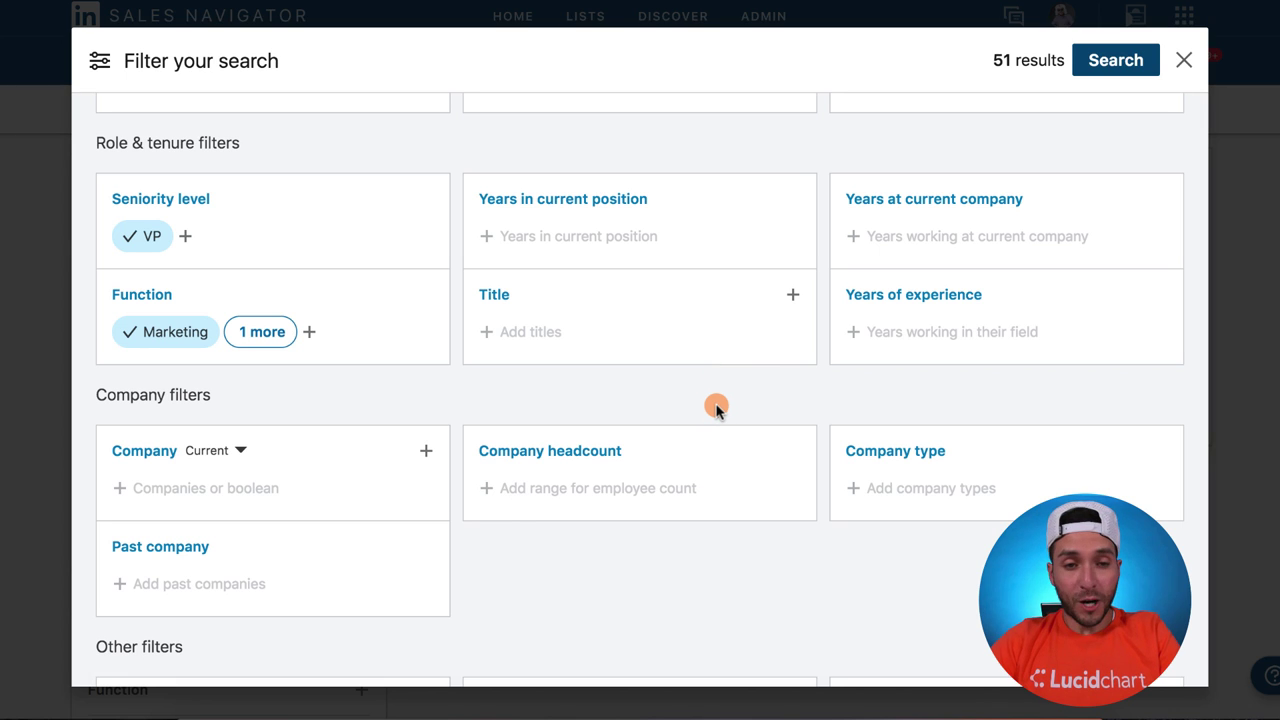
{"action": "scroll", "coordinate": [740, 440], "scroll_direction": "down", "scroll_amount": 3}
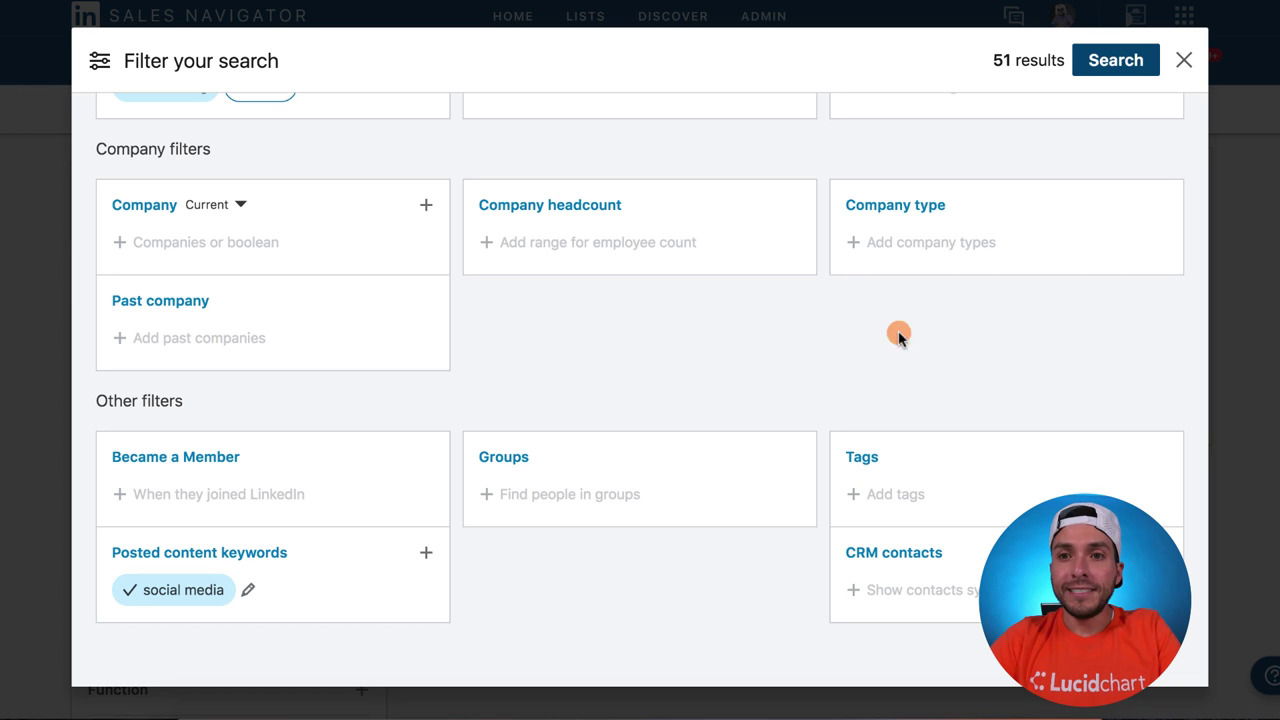
{"action": "left_click", "coordinate": [1120, 62]}
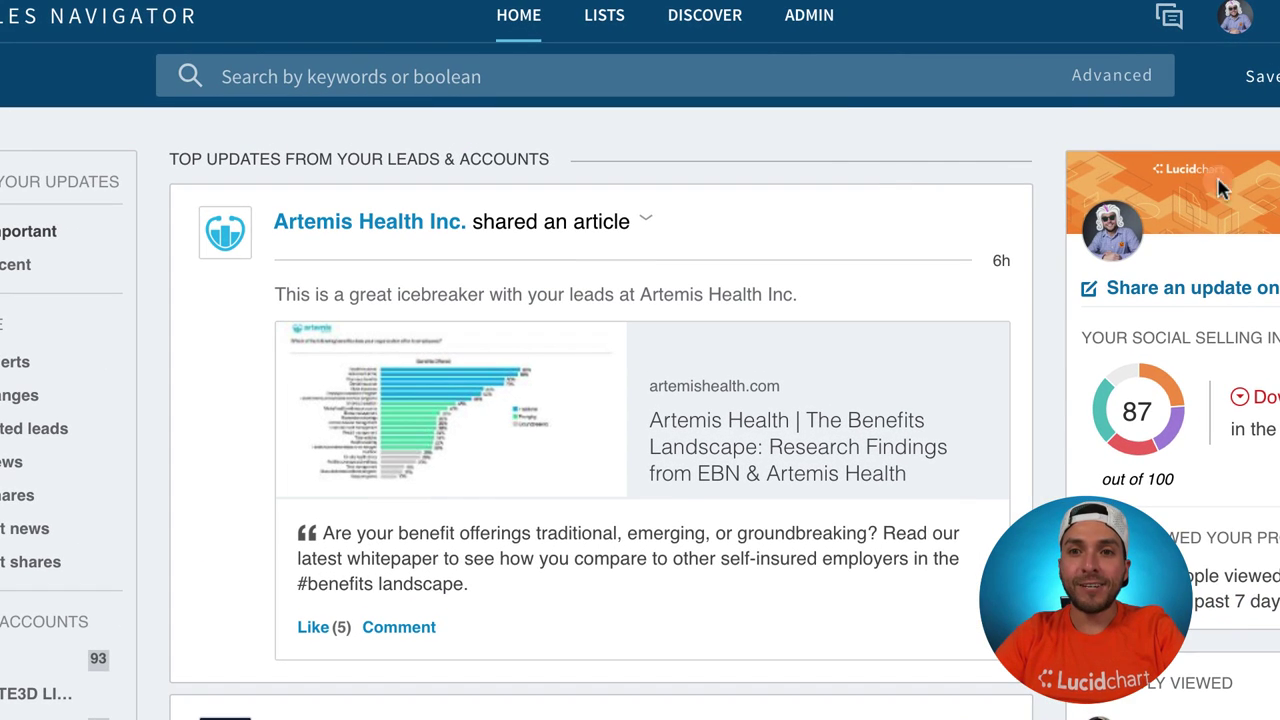
- Start a new advanced lead search from the home page and set its seniority level to VP
{"action": "left_click", "coordinate": [988, 60]}
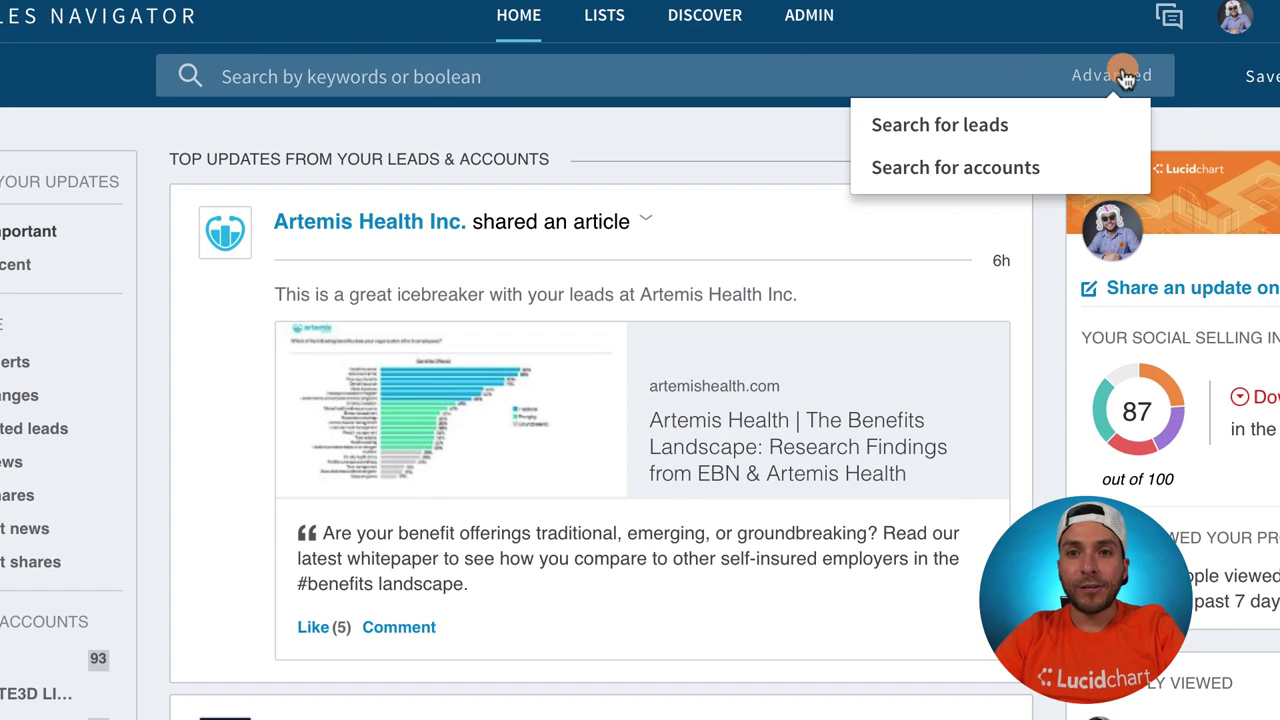
{"action": "left_click", "coordinate": [1123, 80]}
{"action": "left_click", "coordinate": [1080, 80]}
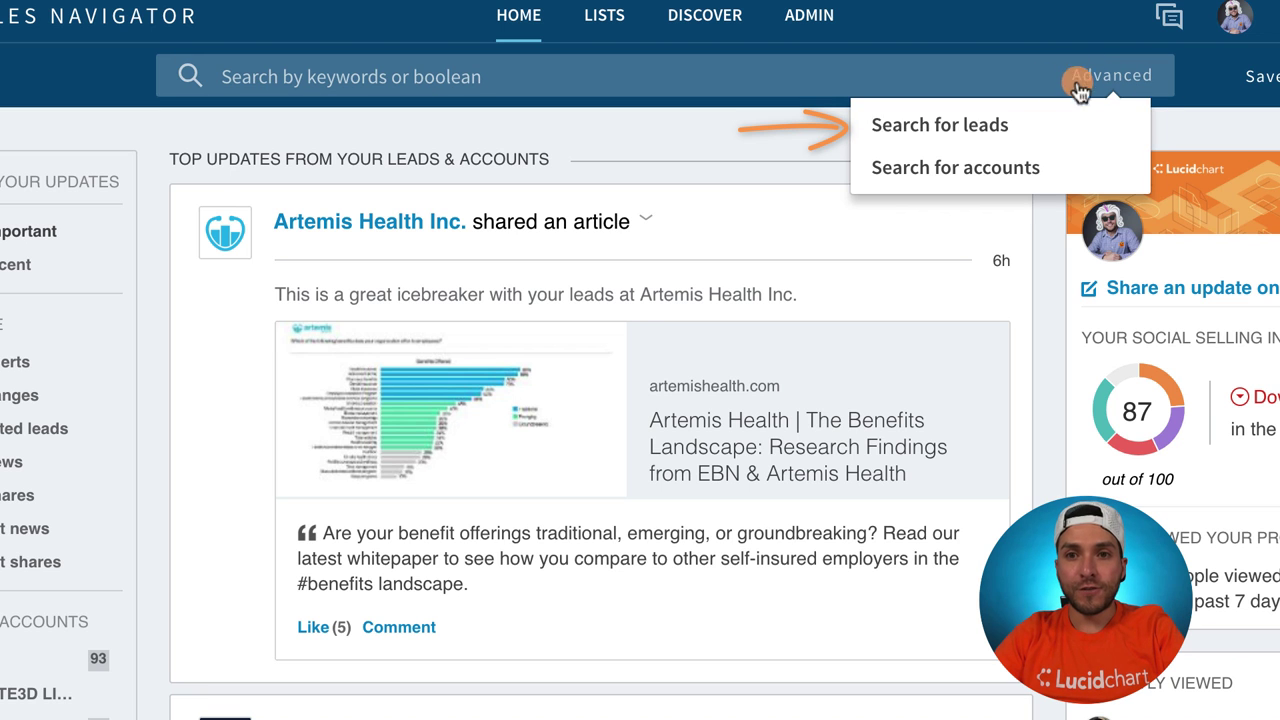
{"action": "left_click", "coordinate": [1043, 135]}
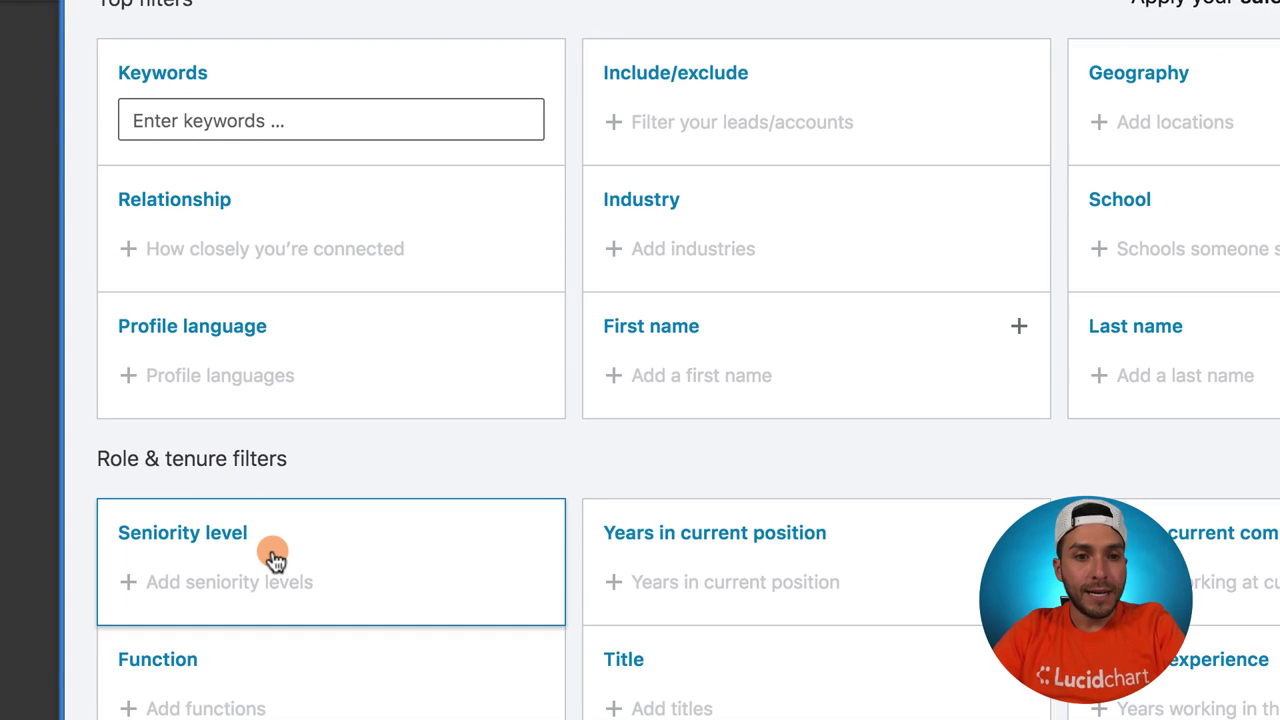
{"action": "scroll", "coordinate": [275, 558], "scroll_direction": "down", "scroll_amount": 2}
{"action": "left_click", "coordinate": [329, 403]}
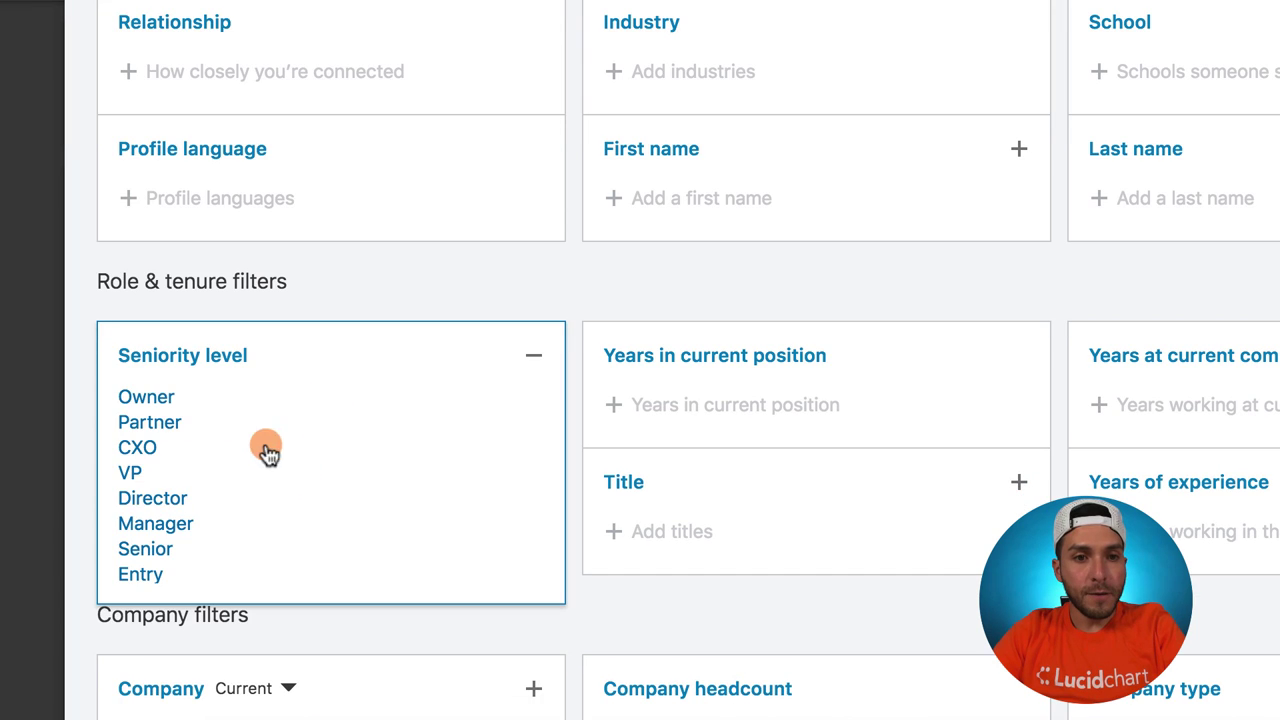
{"action": "left_click", "coordinate": [160, 476]}
{"action": "left_click", "coordinate": [439, 298]}
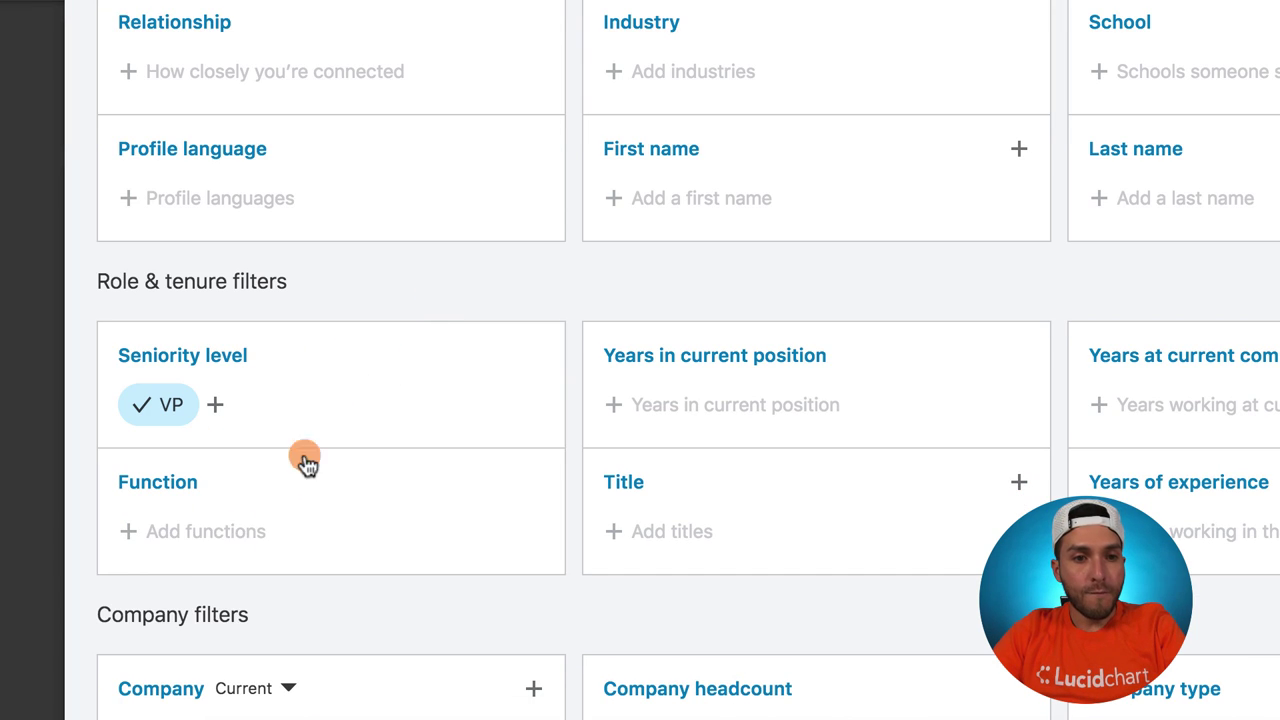
- Add Marketing, Sales and Operations to the new search's Function filter
{"action": "left_click", "coordinate": [172, 537]}
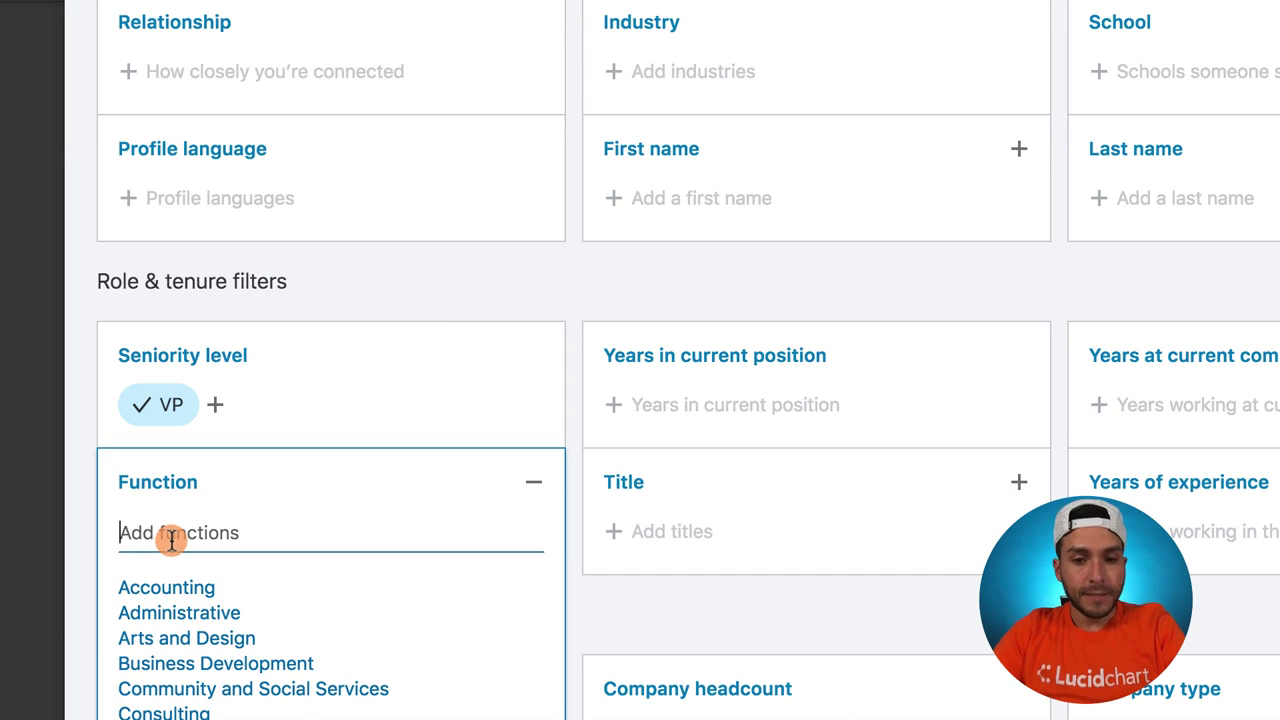
{"action": "type", "text": "mark"}
{"action": "left_click", "coordinate": [148, 590]}
{"action": "left_click", "coordinate": [229, 591]}
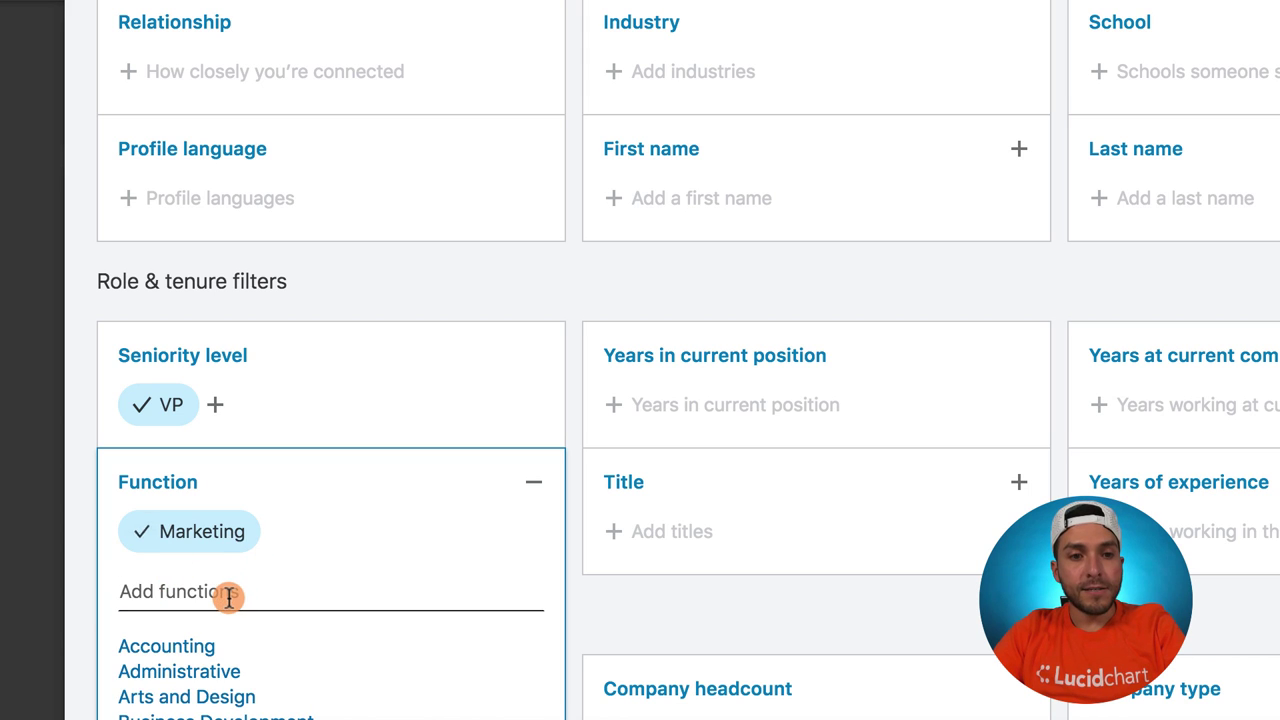
{"action": "type", "text": "sales"}
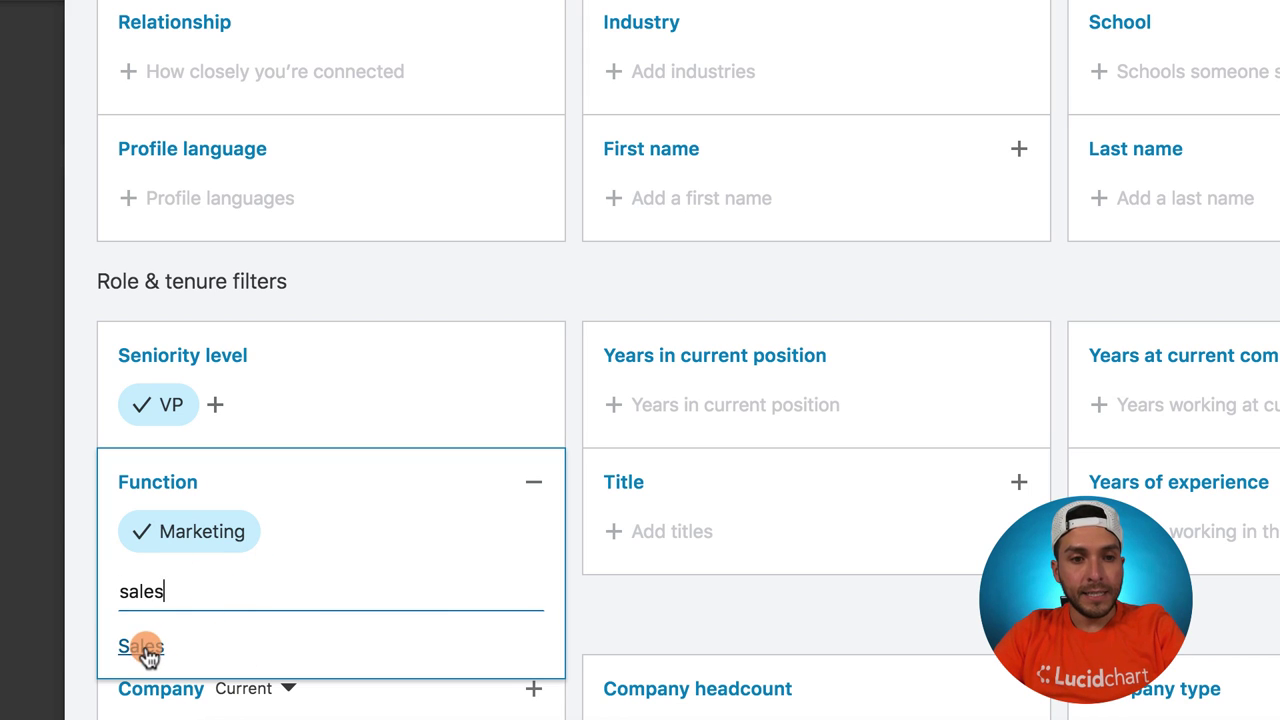
{"action": "left_click", "coordinate": [145, 646]}
{"action": "type", "text": "ope"}
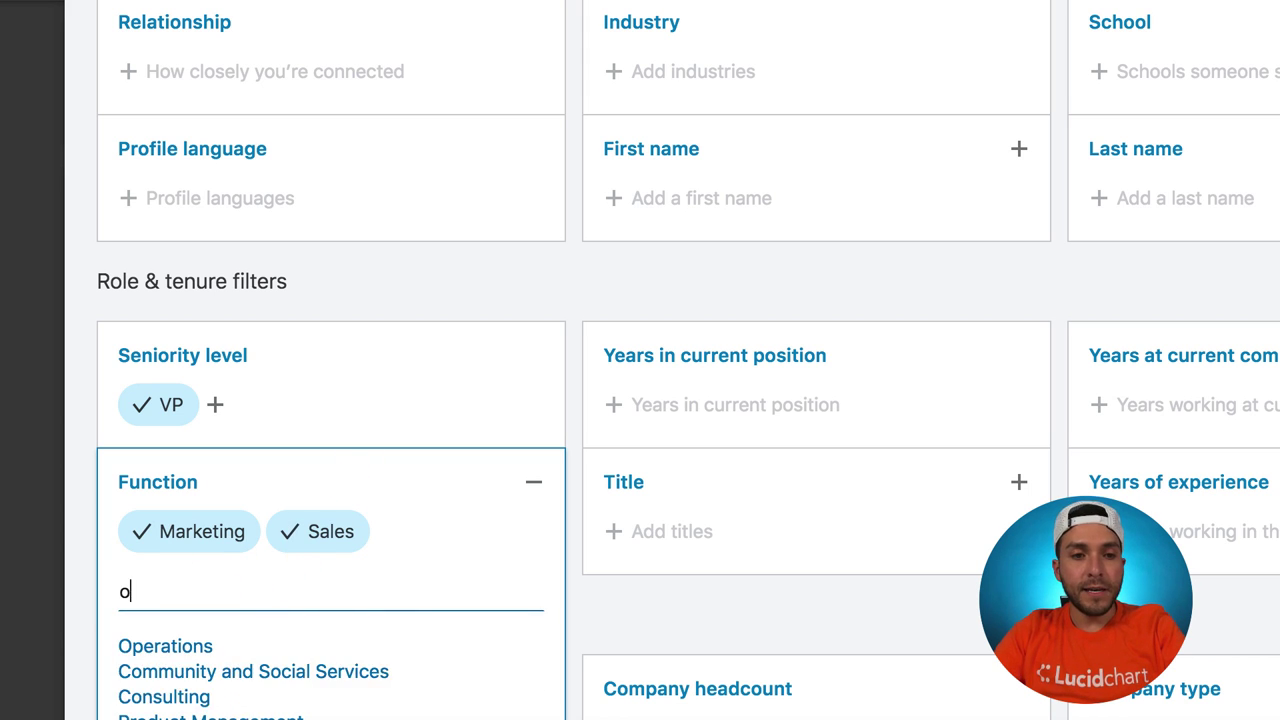
{"action": "left_click", "coordinate": [183, 646]}
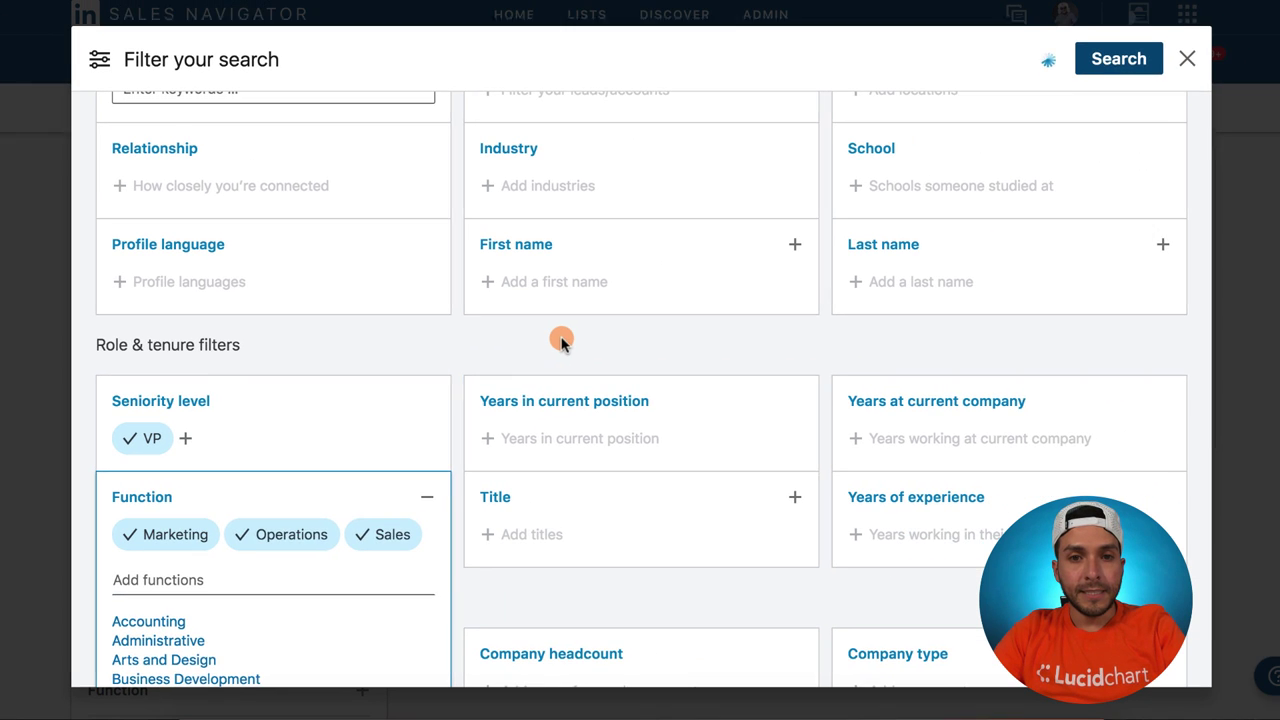
{"action": "left_click", "coordinate": [654, 294]}
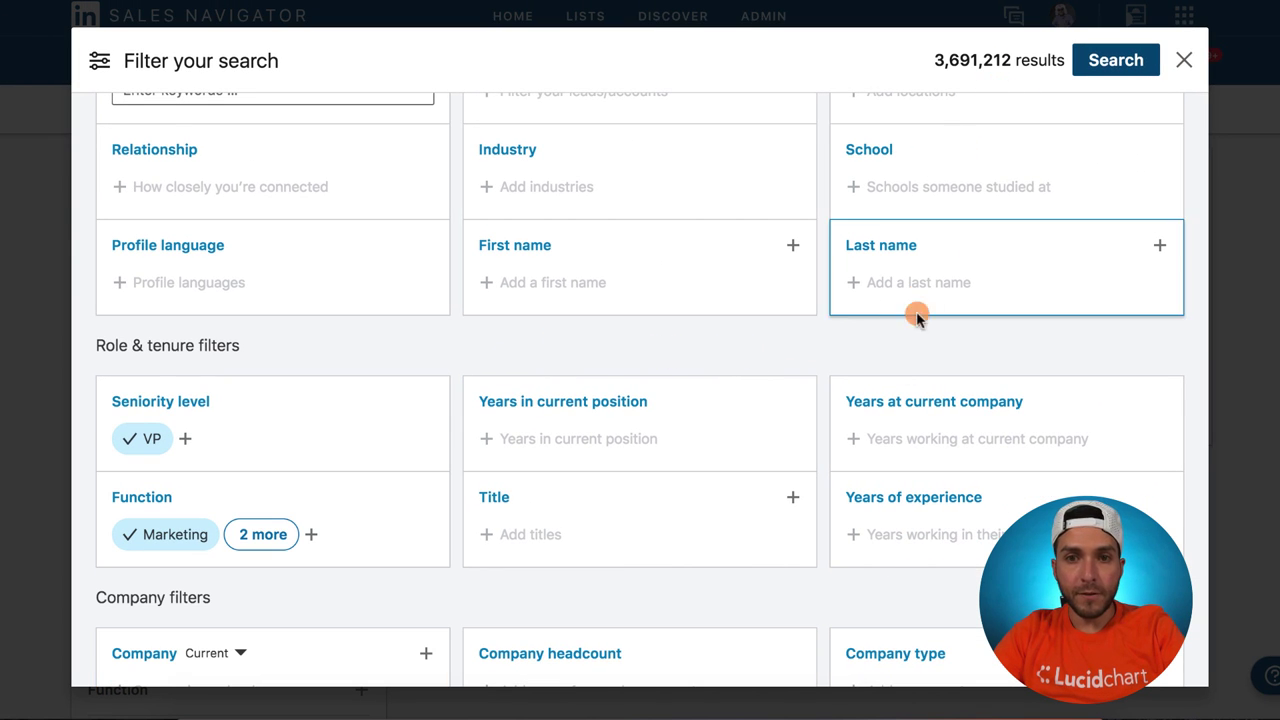
- Set the Became a Member filter to 1-3 months ago
{"action": "scroll", "coordinate": [815, 350], "scroll_direction": "down", "scroll_amount": 3}
{"action": "scroll", "coordinate": [815, 348], "scroll_direction": "down", "scroll_amount": 5}
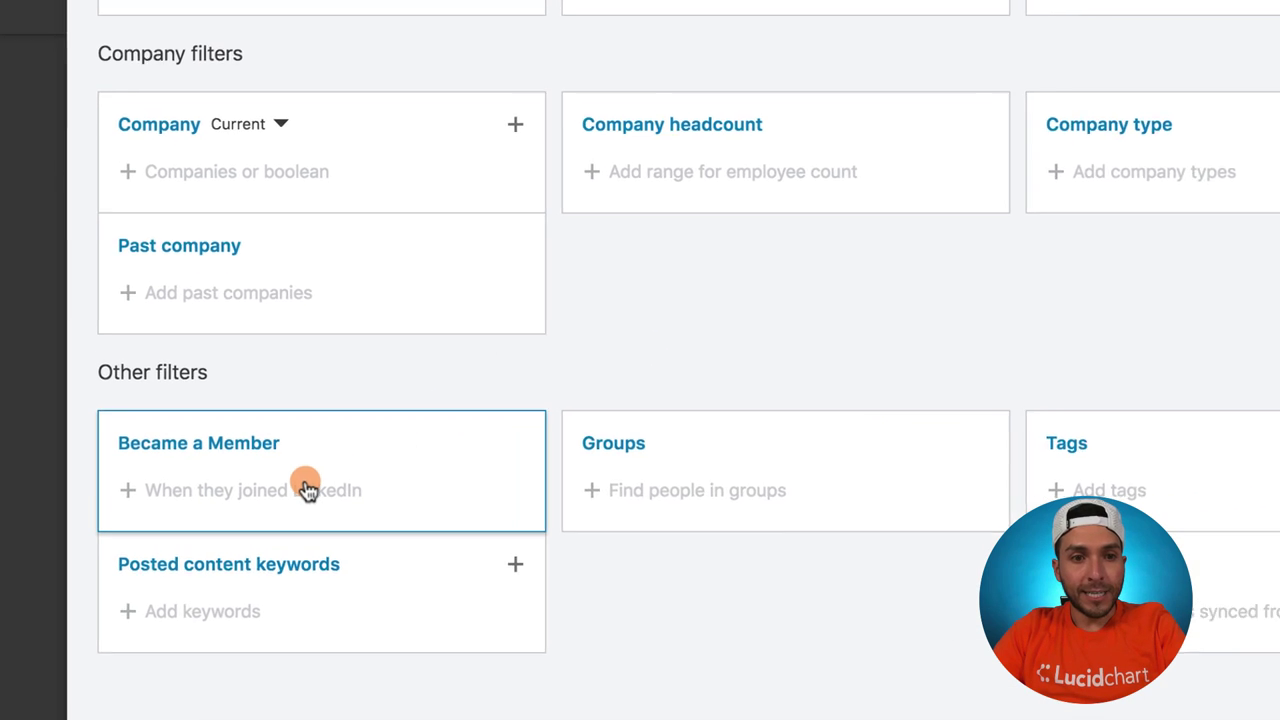
{"action": "left_click", "coordinate": [265, 492]}
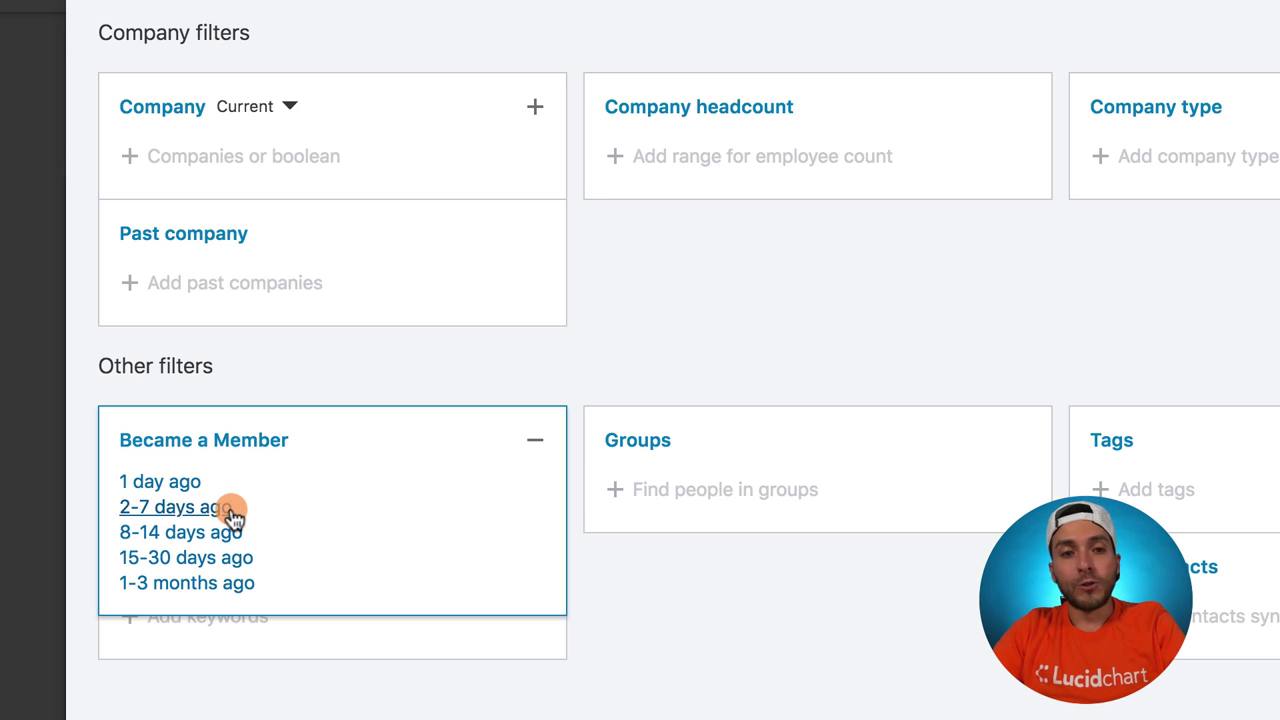
{"action": "left_click", "coordinate": [236, 590]}
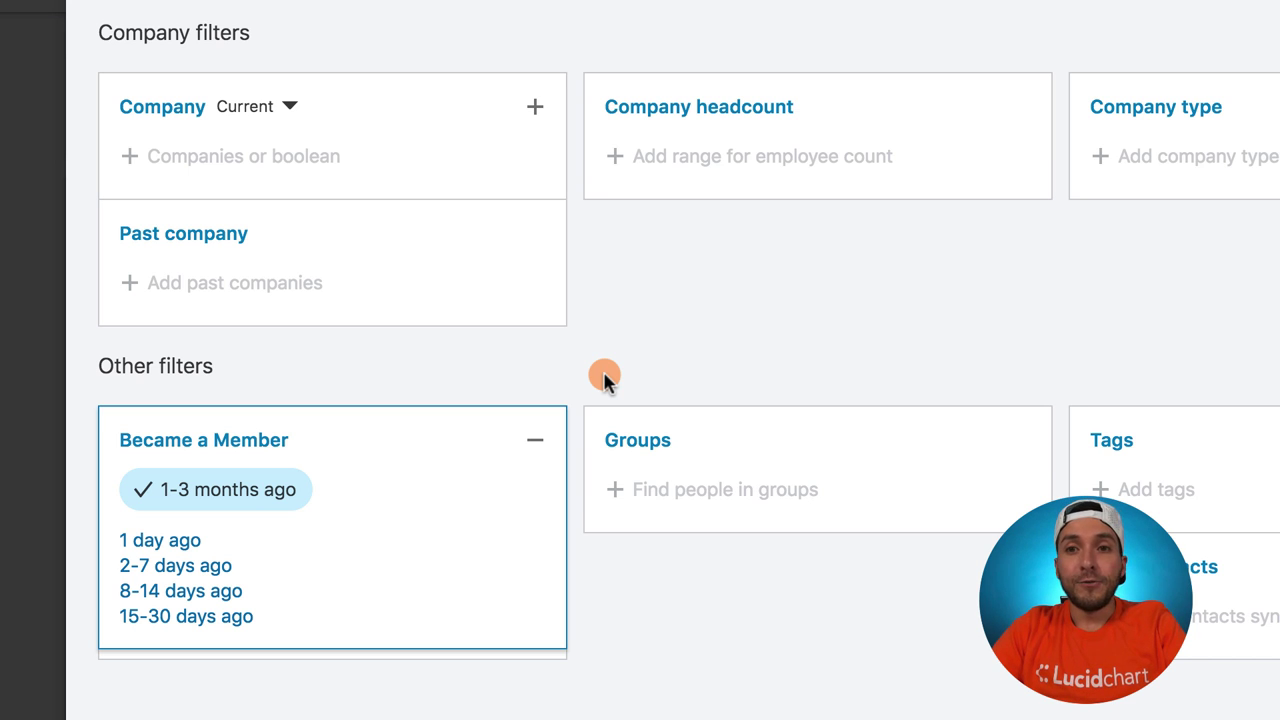
- Replace the Became a Member range with 1 day ago, 2-7 days ago and 8-14 days ago in turn
{"action": "left_click", "coordinate": [185, 503]}
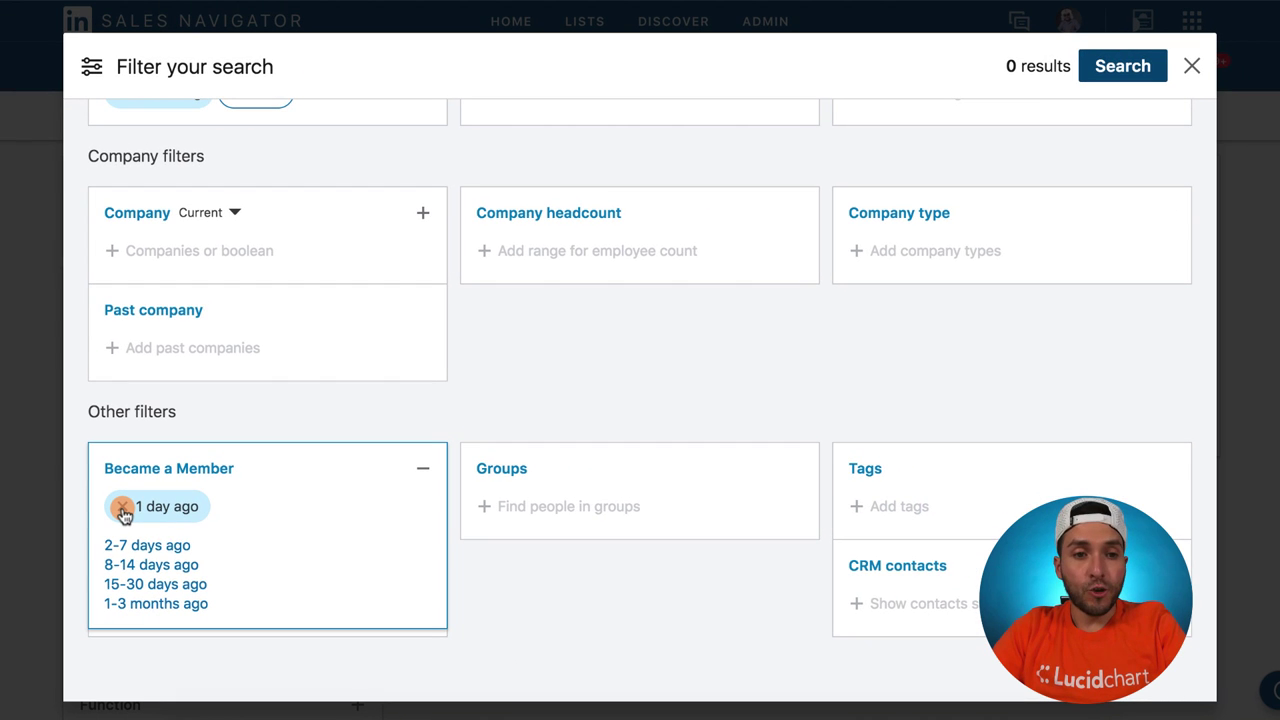
{"action": "left_click", "coordinate": [138, 497]}
{"action": "left_click", "coordinate": [148, 522]}
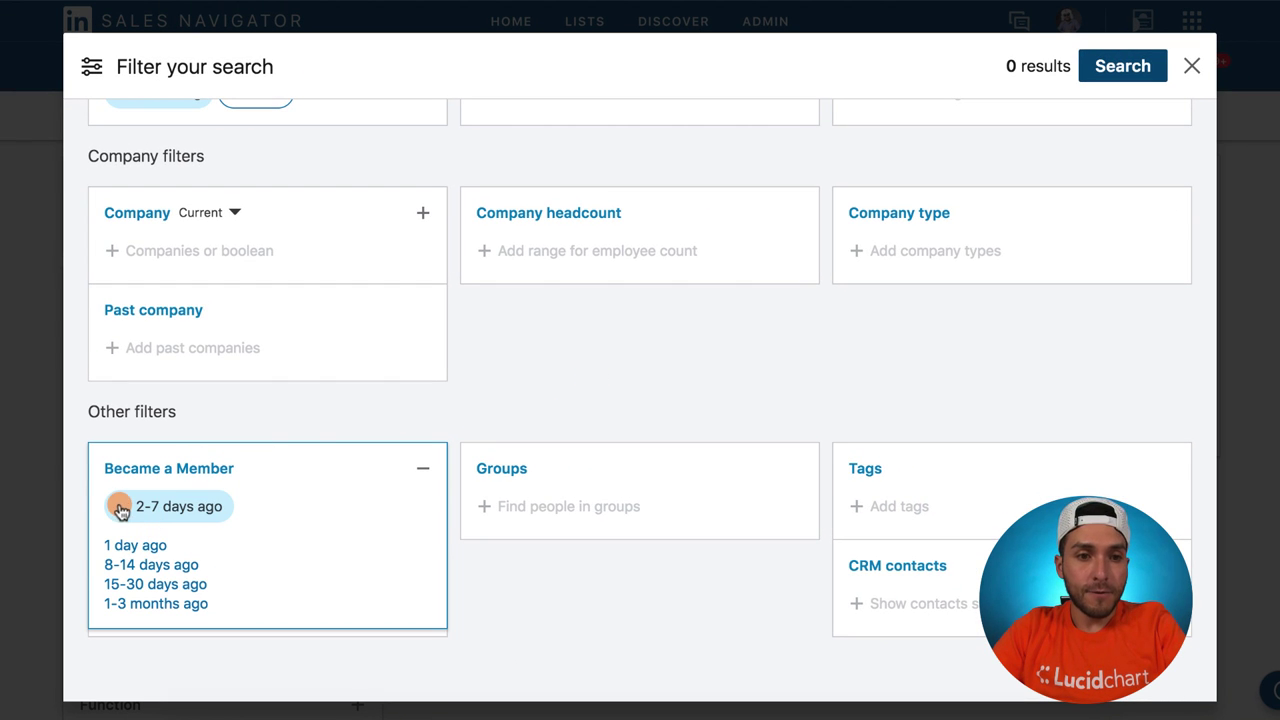
{"action": "left_click", "coordinate": [119, 509]}
{"action": "left_click", "coordinate": [140, 538]}
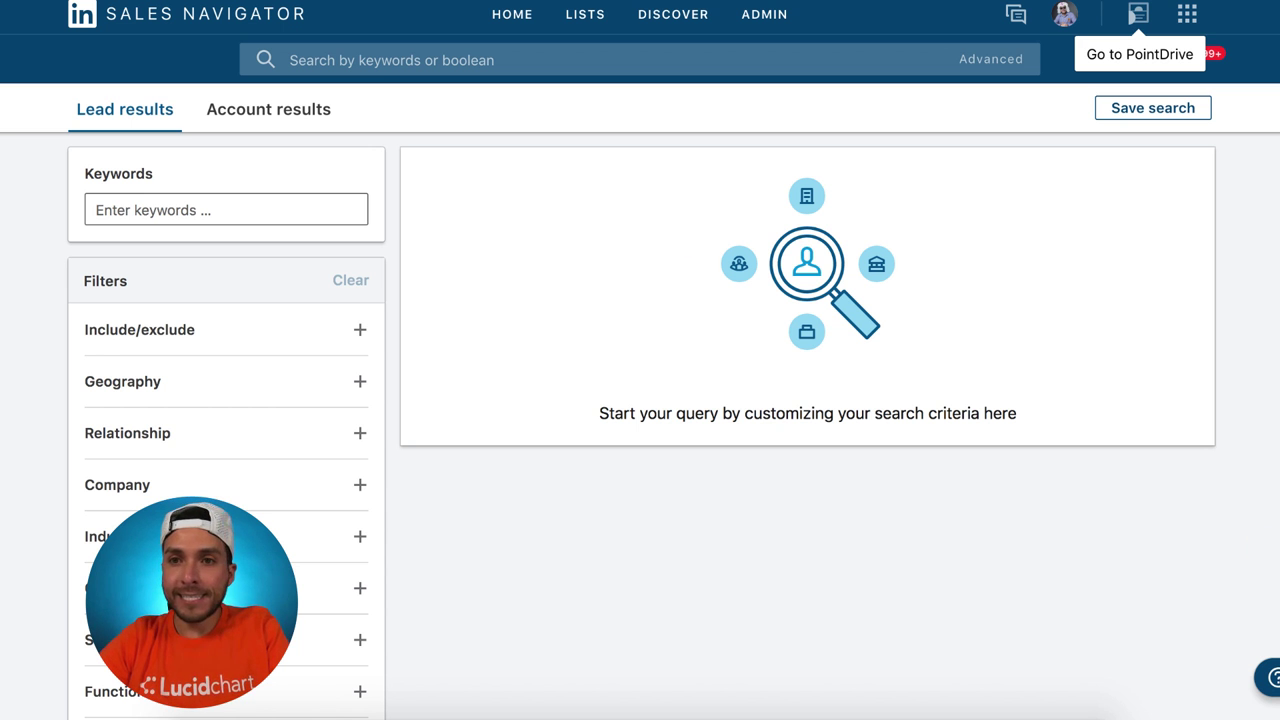
- Switch to PointDrive, open the "Lucidchart Sales Solution Overview" presentation and examine its assets
{"action": "left_click", "coordinate": [1138, 14]}
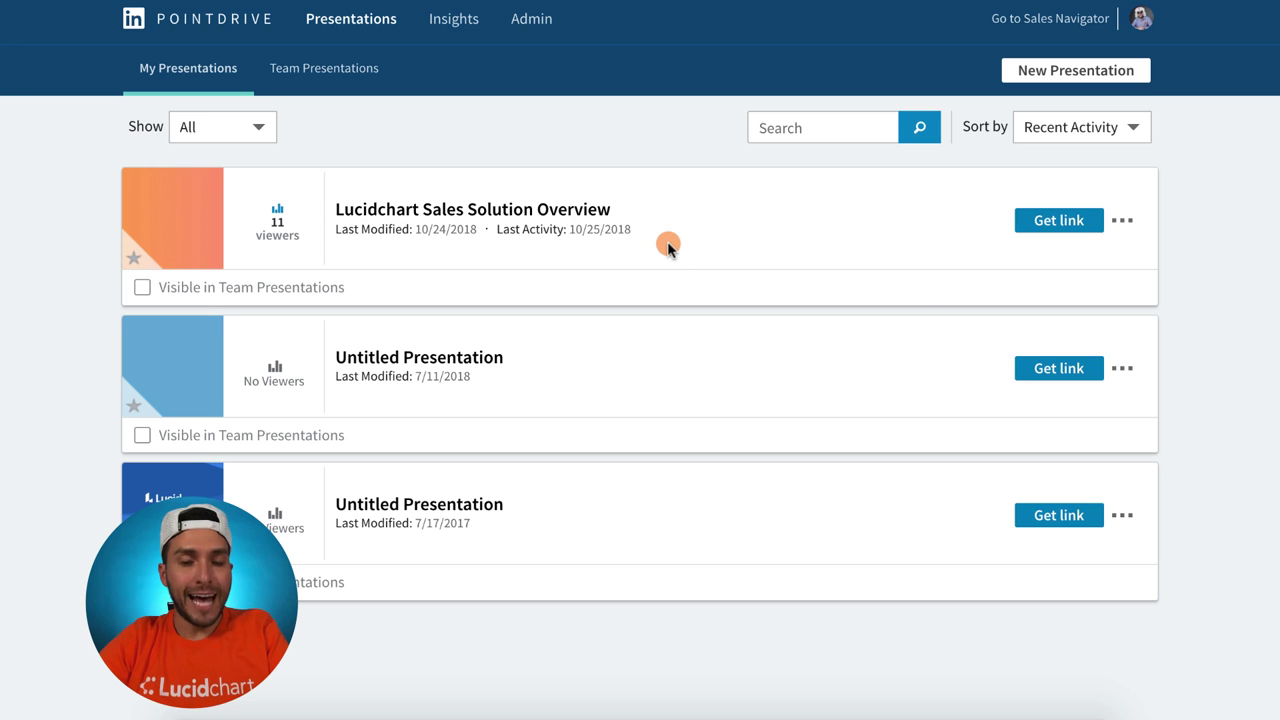
{"action": "left_click", "coordinate": [523, 209]}
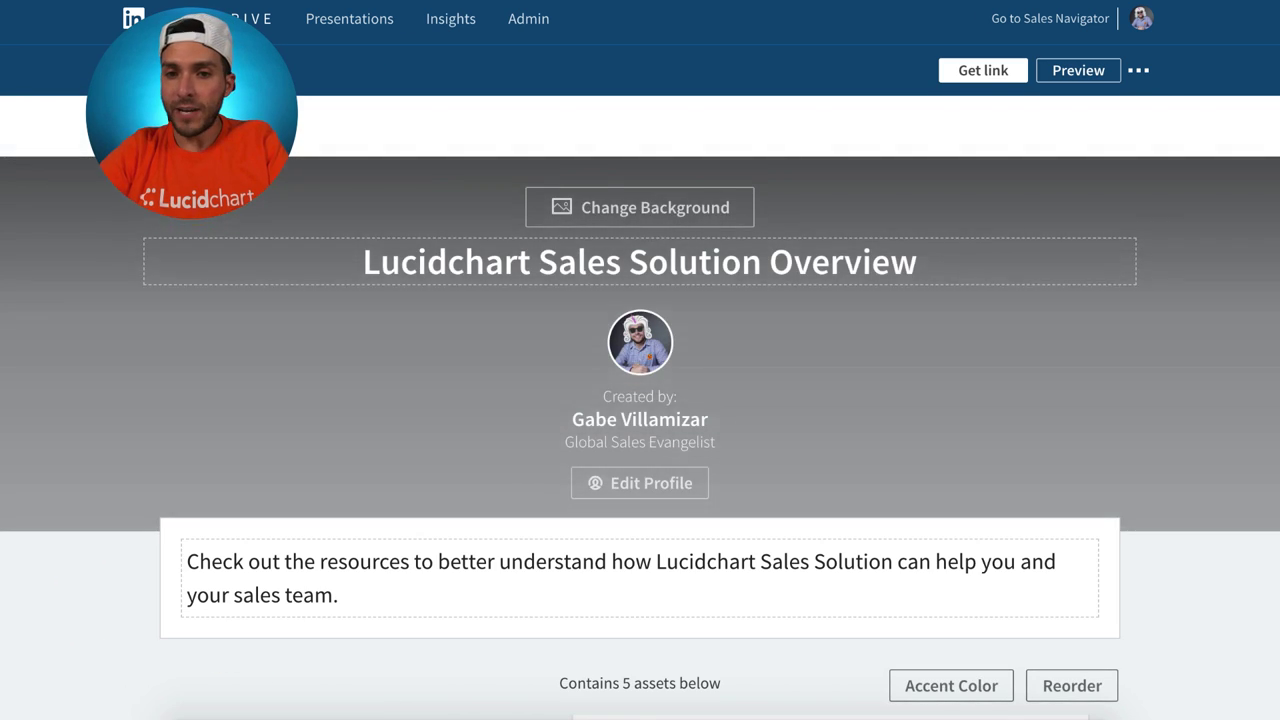
{"action": "scroll", "coordinate": [1000, 450], "scroll_direction": "down", "scroll_amount": 4}
{"action": "scroll", "coordinate": [830, 450], "scroll_direction": "down", "scroll_amount": 5}
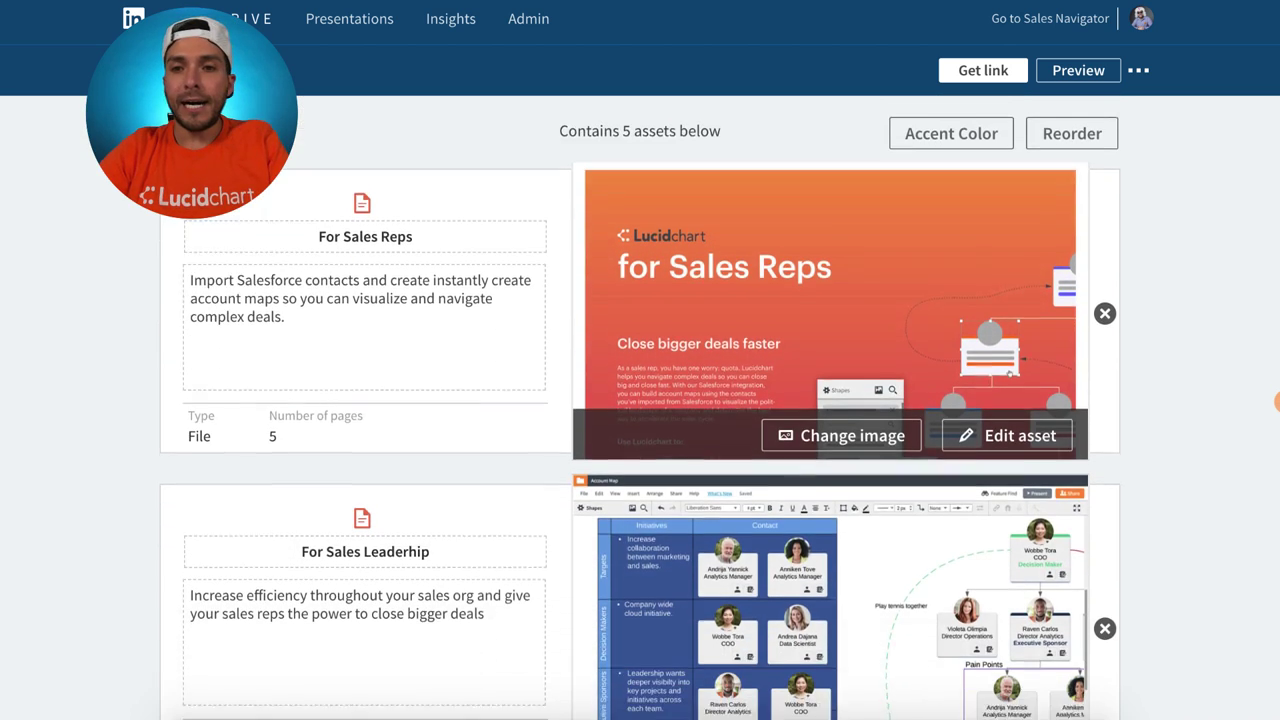
- Preview the "Lucidchart Sales Solution Overview" presentation and look through its whole page as a buyer would see it
{"action": "scroll", "coordinate": [640, 400], "scroll_direction": "down", "scroll_amount": 2}
{"action": "scroll", "coordinate": [1278, 401], "scroll_direction": "down", "scroll_amount": 3}
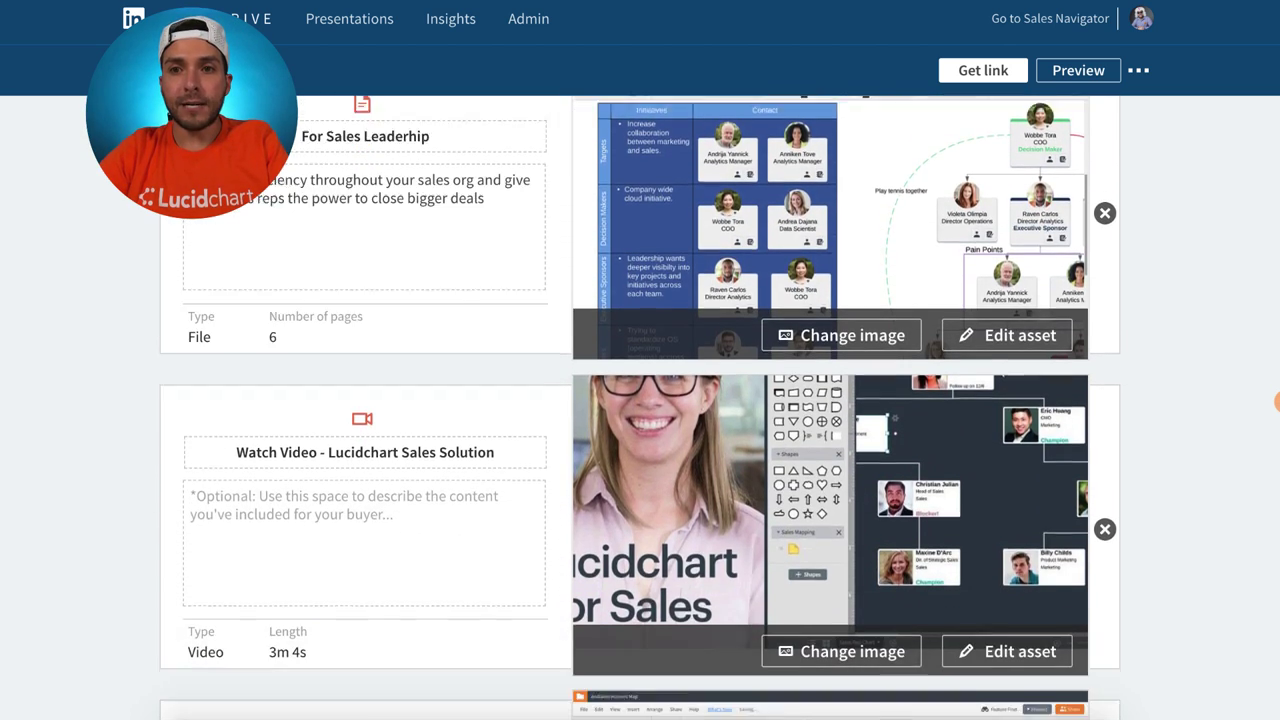
{"action": "scroll", "coordinate": [1150, 250], "scroll_direction": "up", "scroll_amount": 5}
{"action": "left_click", "coordinate": [1072, 72]}
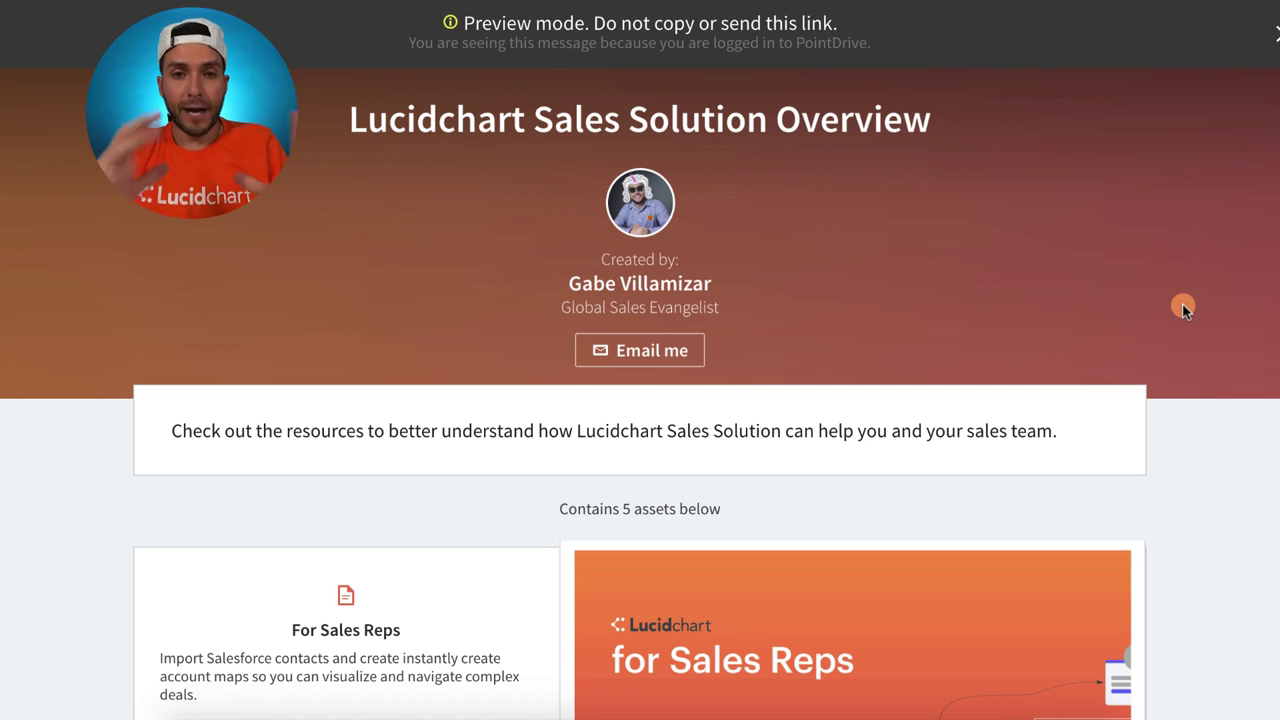
{"action": "scroll", "coordinate": [1182, 310], "scroll_direction": "down", "scroll_amount": 5}
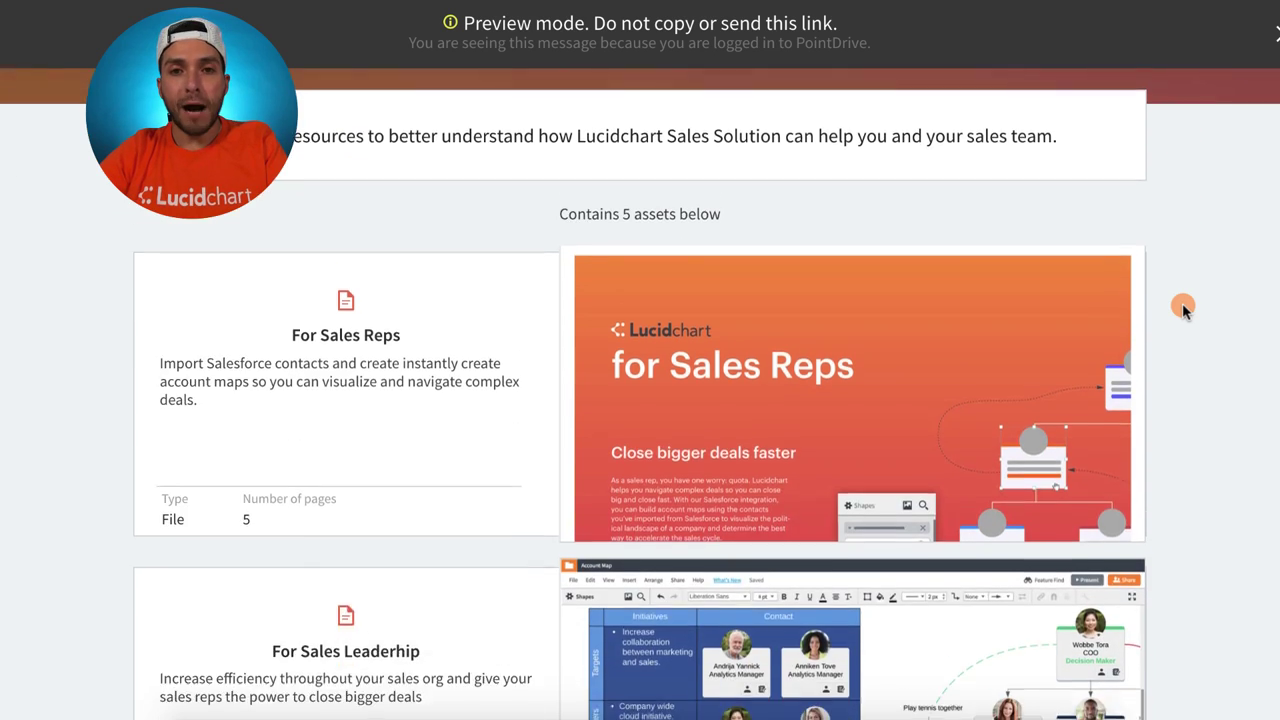
{"action": "scroll", "coordinate": [1182, 310], "scroll_direction": "down", "scroll_amount": 10}
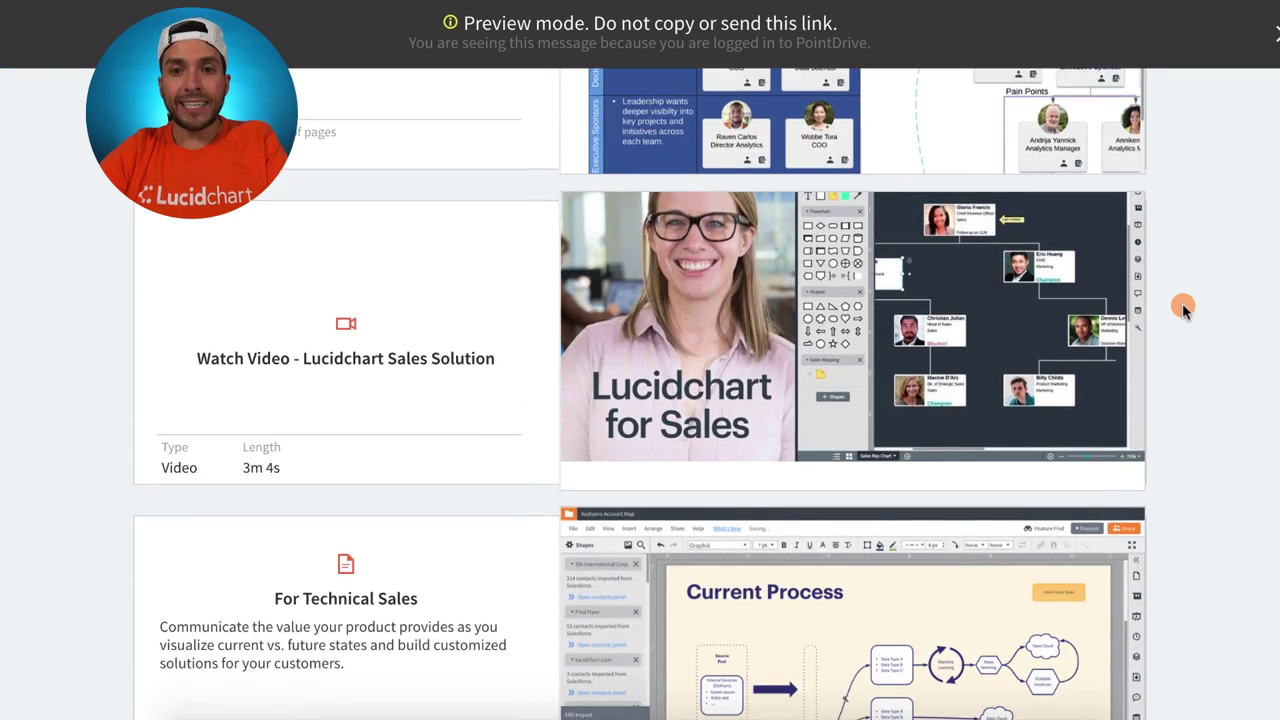
{"action": "scroll", "coordinate": [1182, 308], "scroll_direction": "down", "scroll_amount": 2}
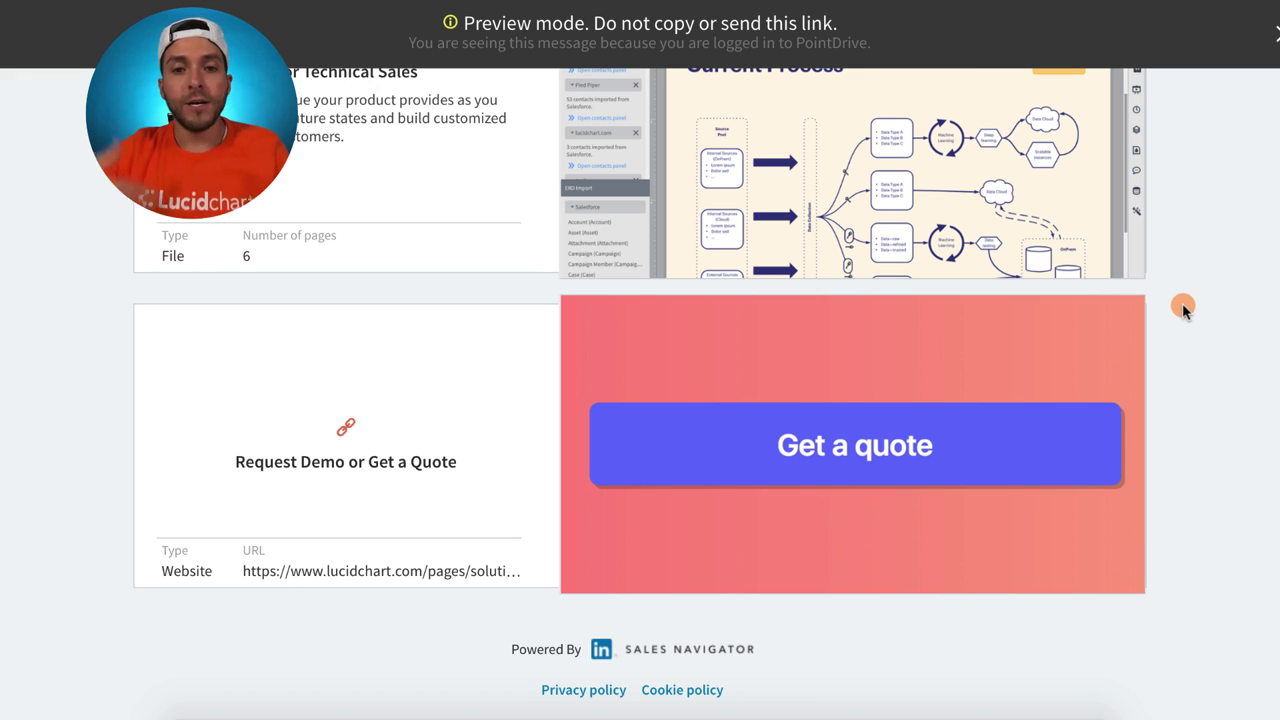
{"action": "scroll", "coordinate": [1182, 308], "scroll_direction": "up", "scroll_amount": 15}
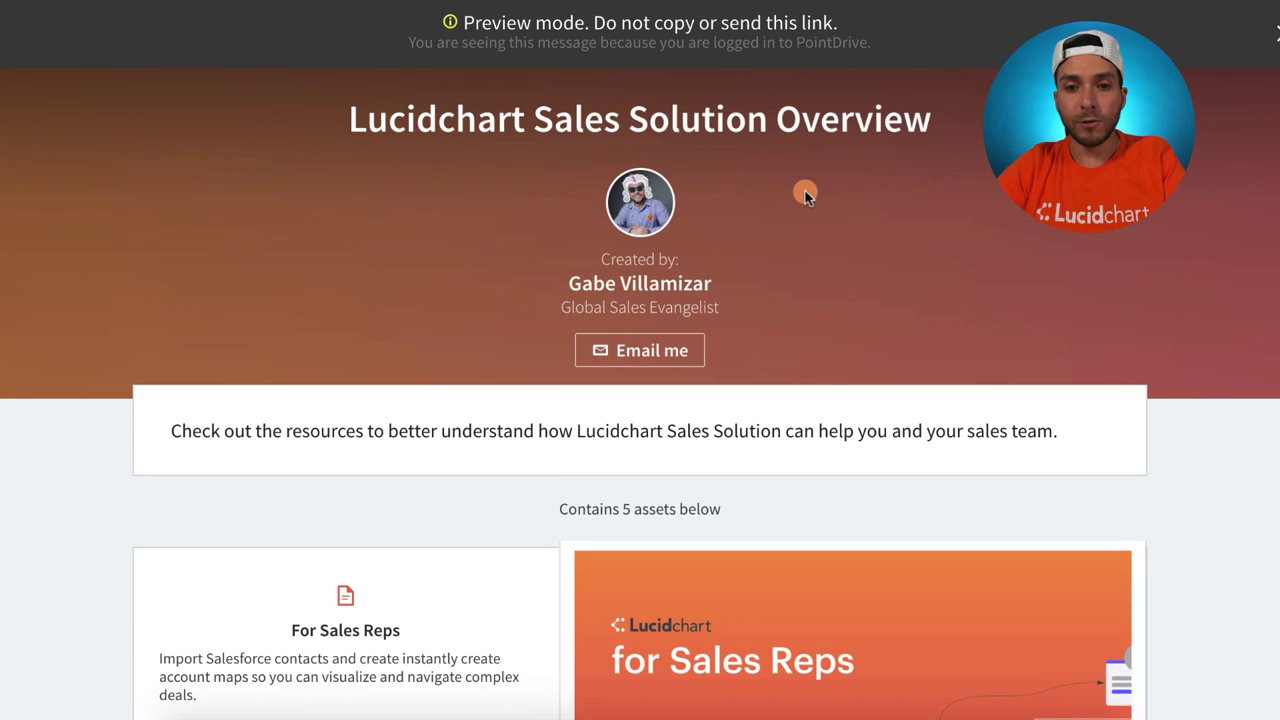
- Examine the "For Sales Reps" and "For Sales Leaderhip" document assets in the presentation preview
{"action": "scroll", "coordinate": [1201, 528], "scroll_direction": "down", "scroll_amount": 3}
{"action": "scroll", "coordinate": [1201, 528], "scroll_direction": "up", "scroll_amount": 1}
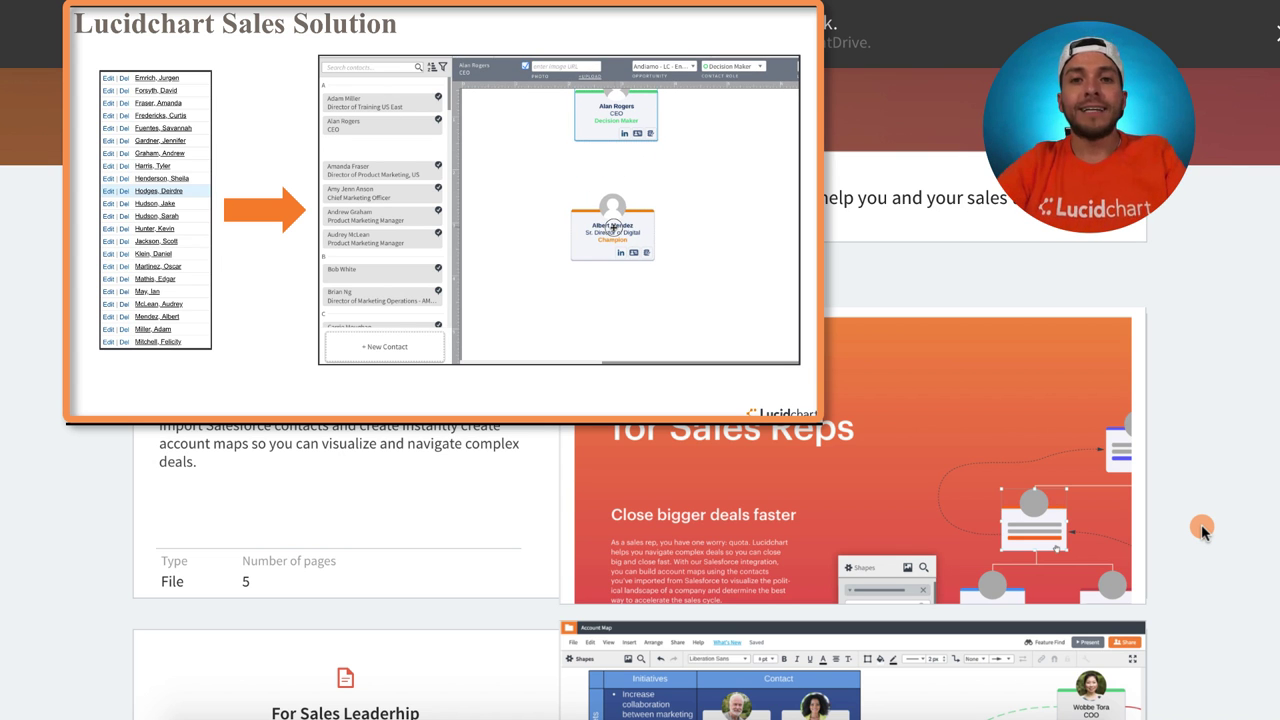
{"action": "scroll", "coordinate": [1201, 527], "scroll_direction": "down", "scroll_amount": 2}
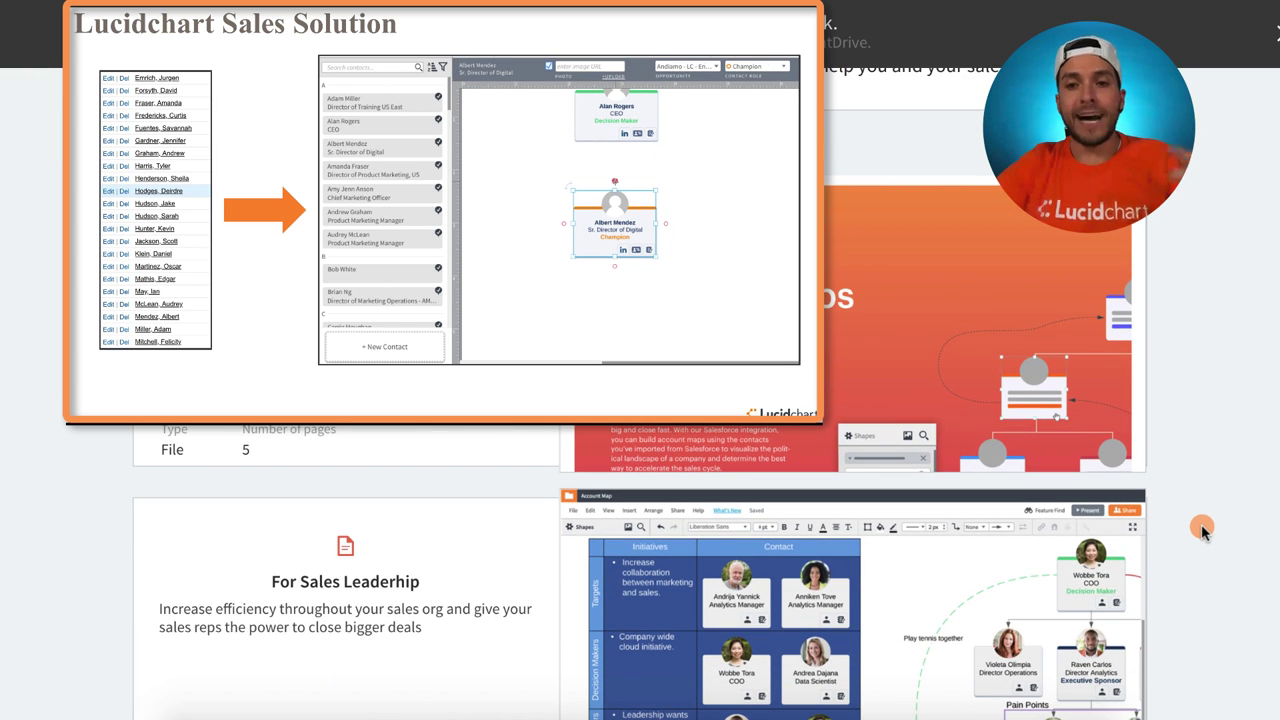
{"action": "scroll", "coordinate": [1201, 528], "scroll_direction": "down", "scroll_amount": 1}
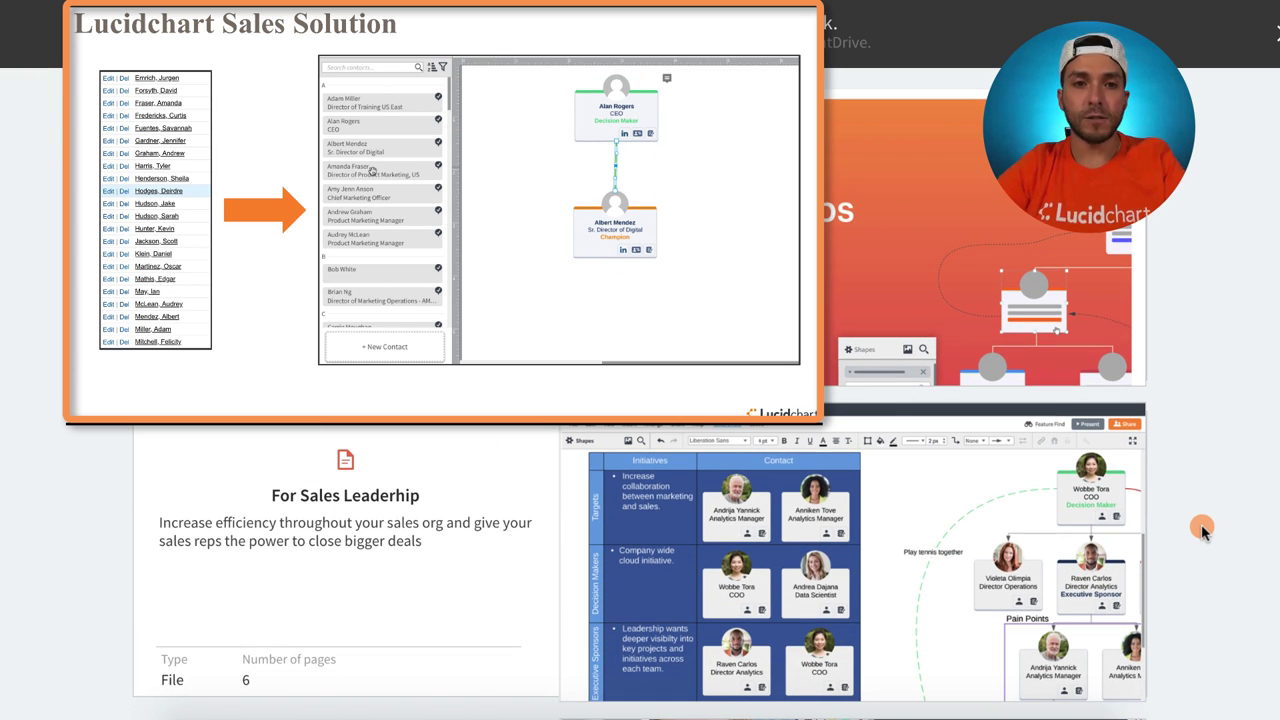
{"action": "scroll", "coordinate": [1201, 528], "scroll_direction": "up", "scroll_amount": 1}
{"action": "mouse_move", "coordinate": [844, 367]}
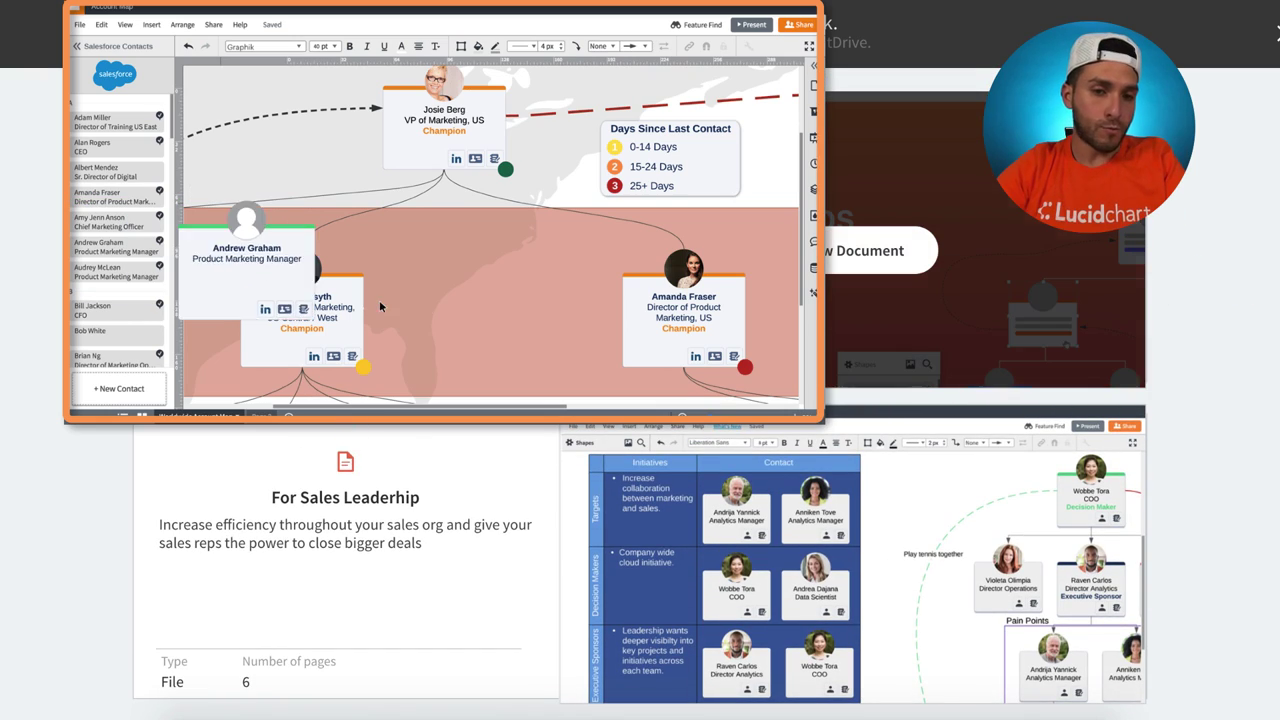
{"action": "scroll", "coordinate": [1266, 395], "scroll_direction": "down", "scroll_amount": 3}
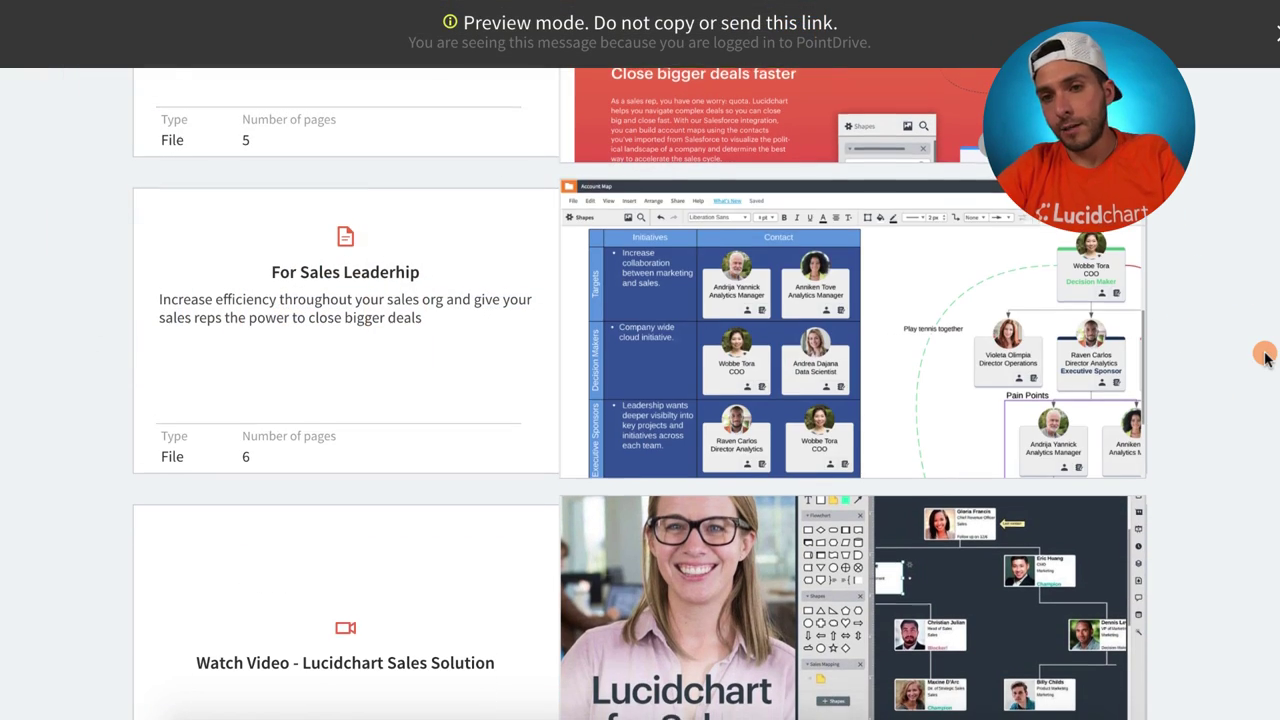
- Examine the preview's sales solution video, "For Technical Sales" document and "Request Demo or Get a Quote" website link
{"action": "scroll", "coordinate": [1265, 355], "scroll_direction": "down", "scroll_amount": 3}
{"action": "scroll", "coordinate": [1265, 355], "scroll_direction": "up", "scroll_amount": 1}
{"action": "mouse_move", "coordinate": [923, 457]}
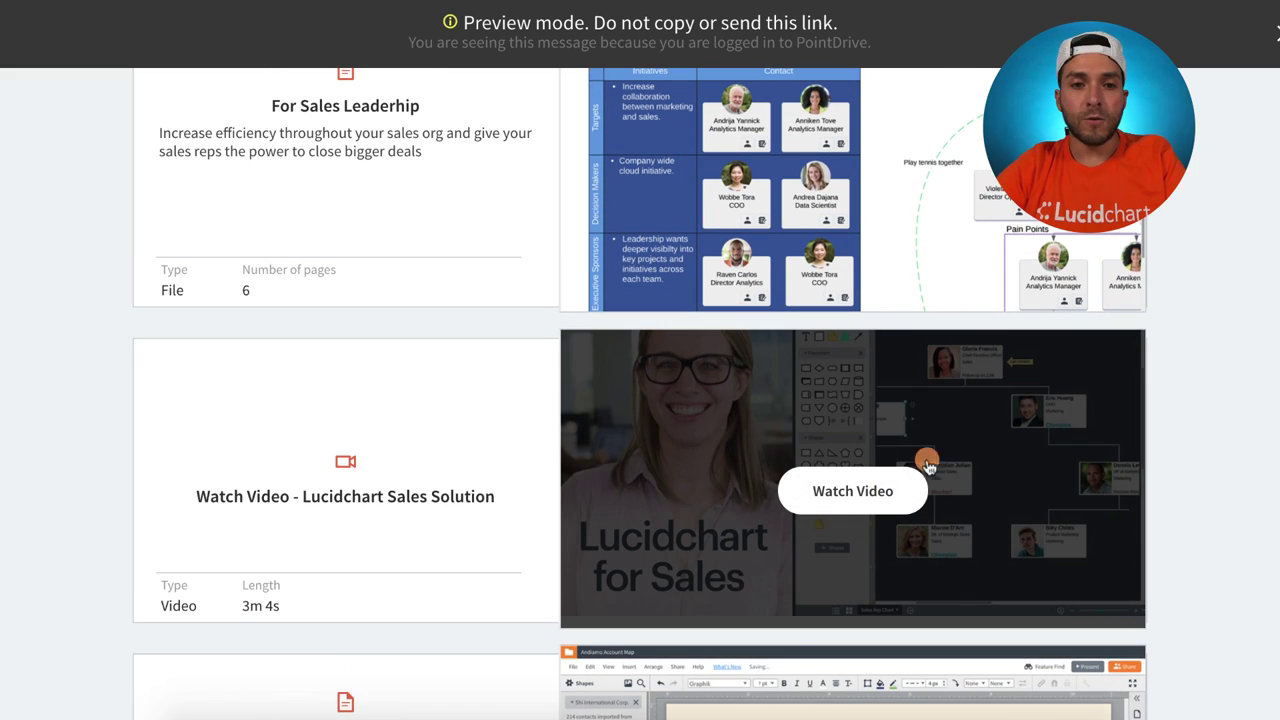
{"action": "scroll", "coordinate": [1214, 400], "scroll_direction": "down", "scroll_amount": 1}
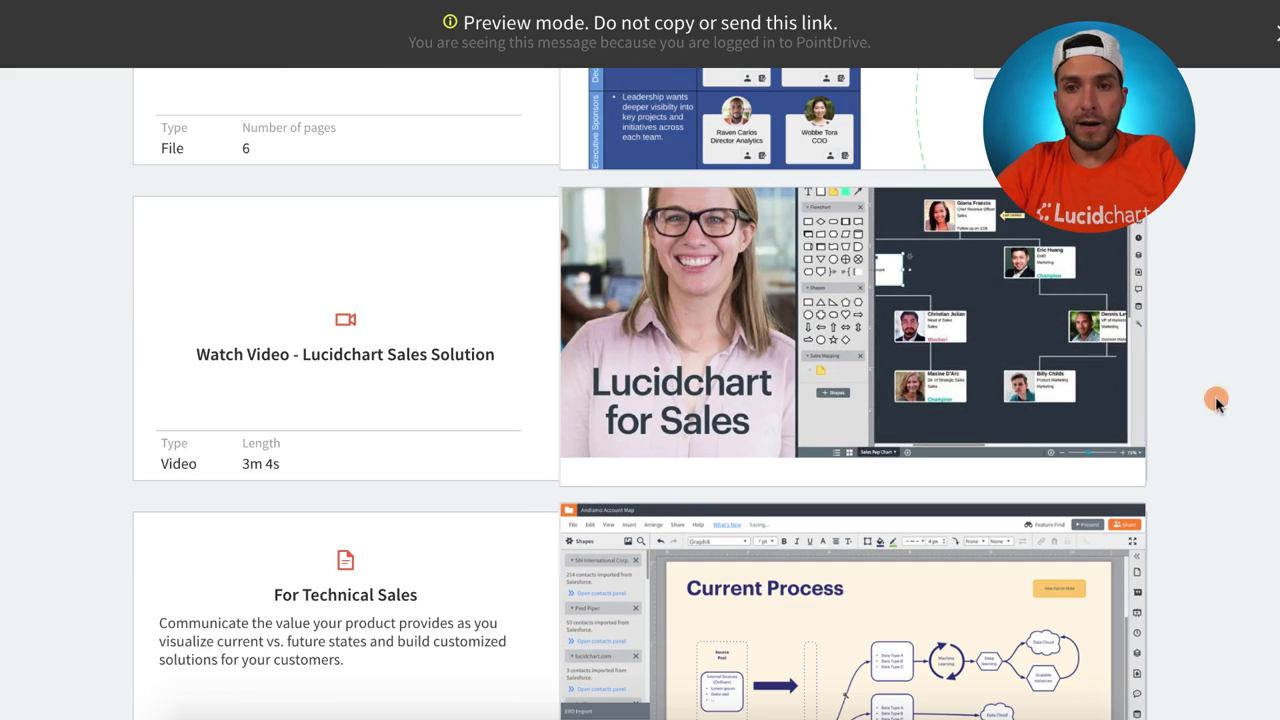
{"action": "scroll", "coordinate": [1237, 336], "scroll_direction": "down", "scroll_amount": 3}
{"action": "mouse_move", "coordinate": [851, 391]}
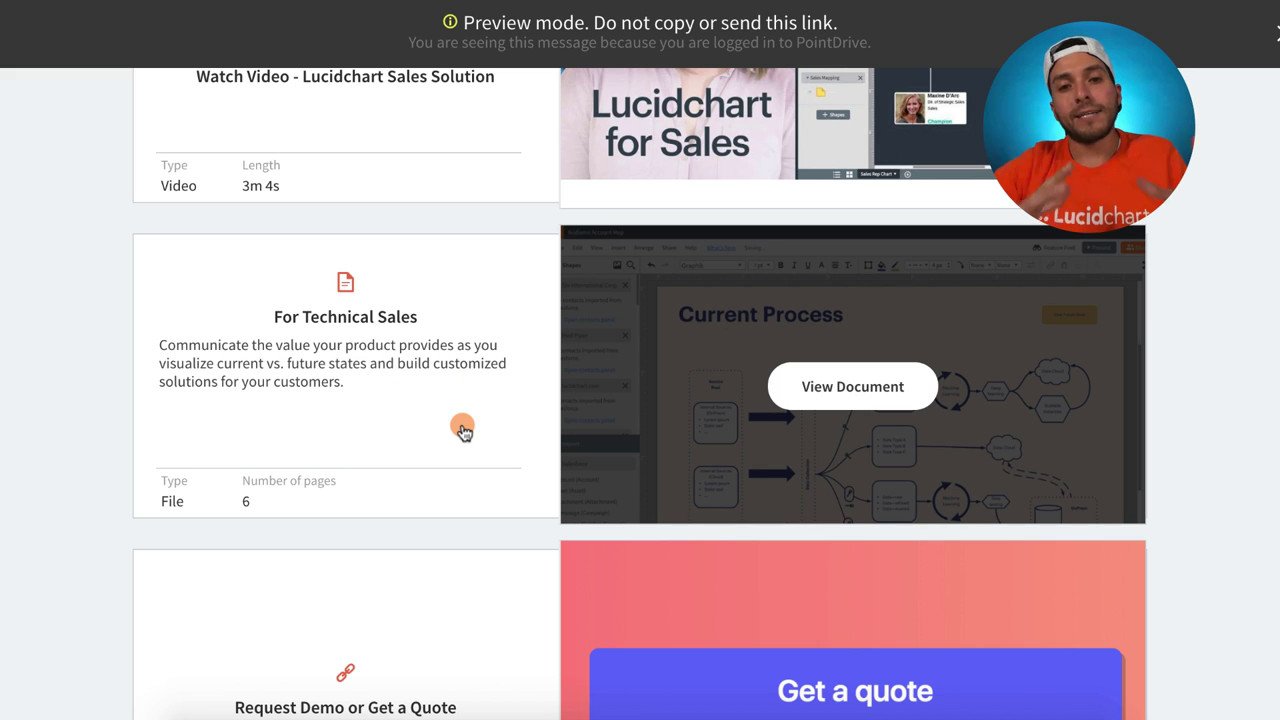
{"action": "scroll", "coordinate": [462, 430], "scroll_direction": "down", "scroll_amount": 3}
{"action": "mouse_move", "coordinate": [951, 383]}
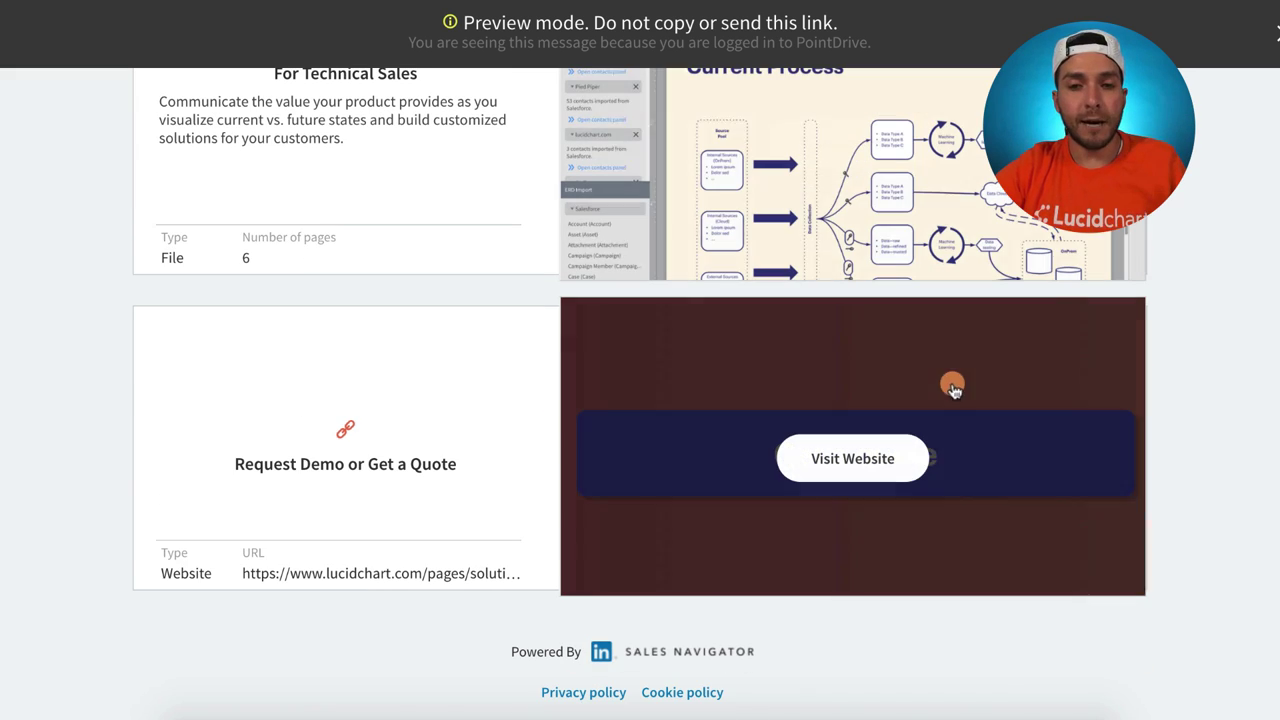
{"action": "scroll", "coordinate": [1234, 378], "scroll_direction": "up", "scroll_amount": 3}
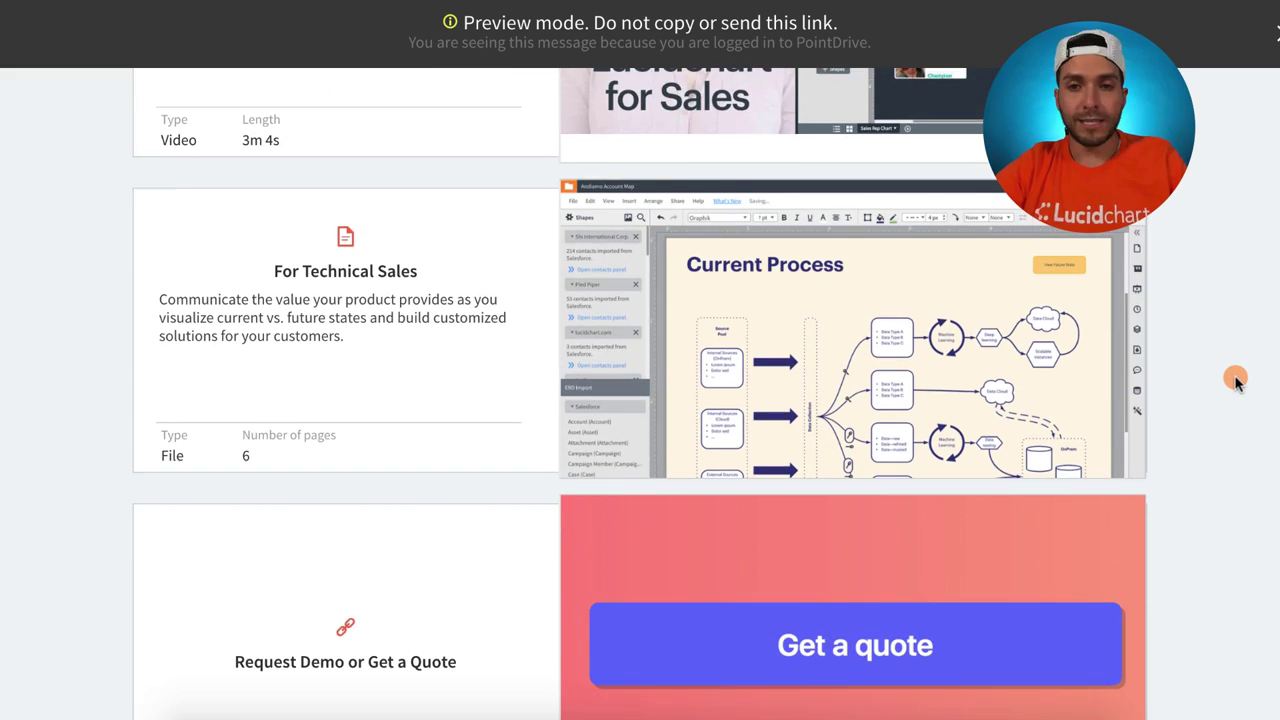
- Return from the preview to the presentation editor and open the presentation's stats to review the activity of each asset
{"action": "scroll", "coordinate": [1235, 380], "scroll_direction": "up", "scroll_amount": 7}
{"action": "scroll", "coordinate": [1235, 380], "scroll_direction": "up", "scroll_amount": 10}
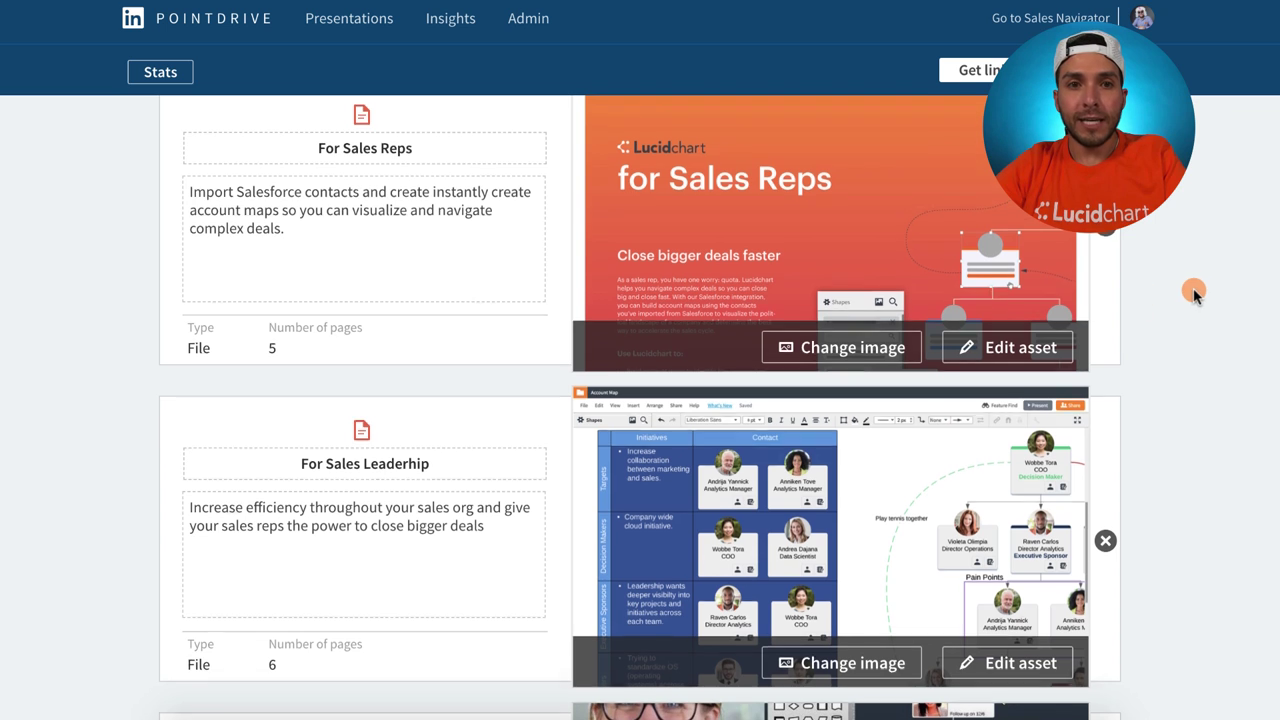
{"action": "scroll", "coordinate": [1193, 288], "scroll_direction": "up", "scroll_amount": 5}
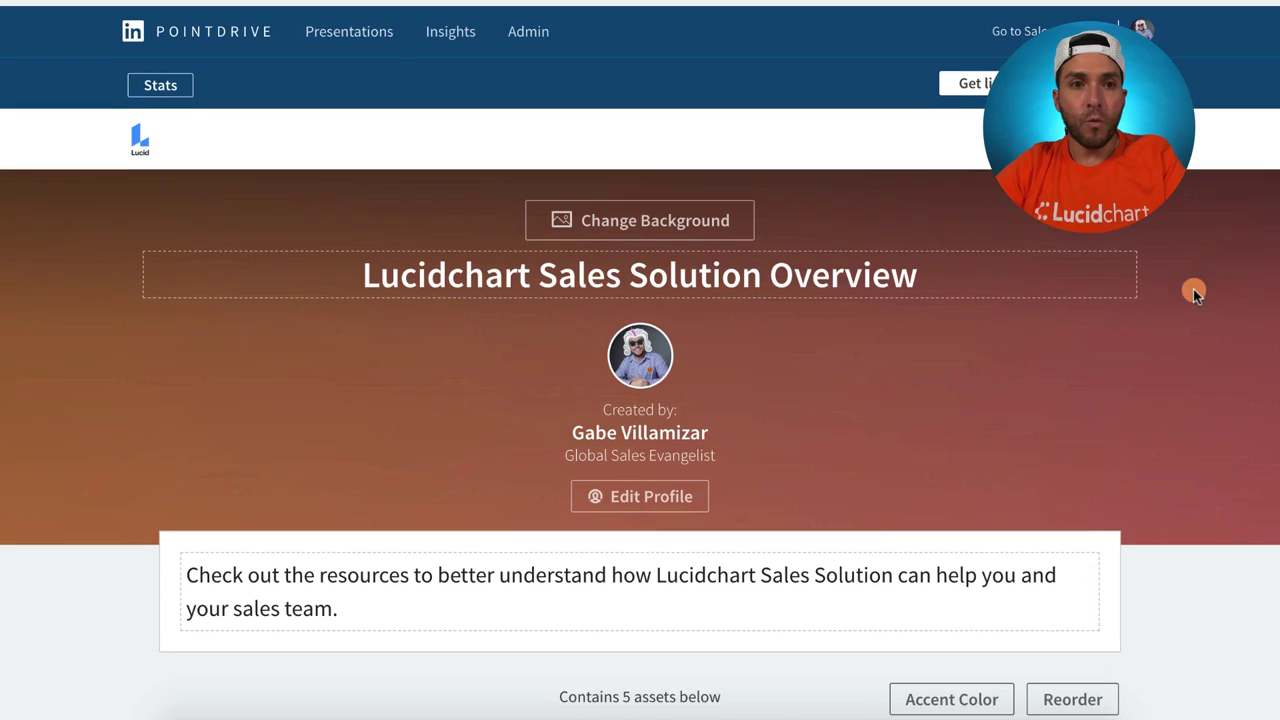
{"action": "left_click", "coordinate": [158, 71]}
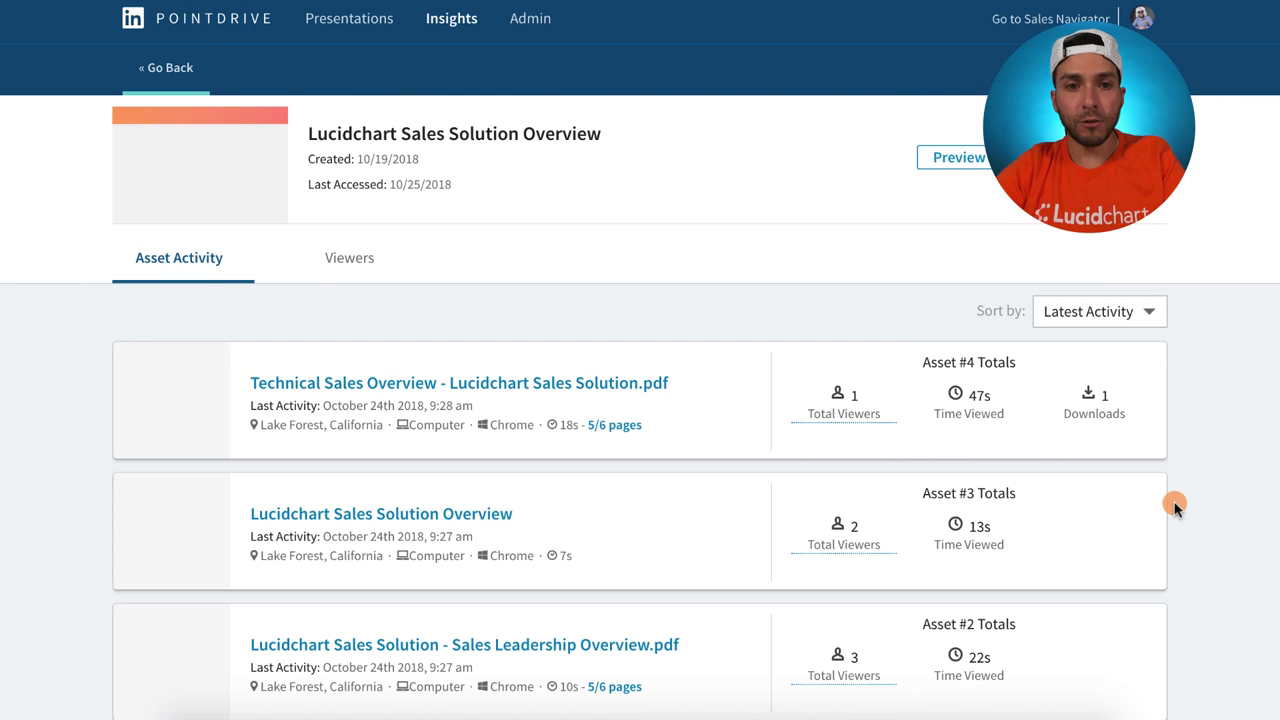
{"action": "scroll", "coordinate": [1172, 506], "scroll_direction": "down", "scroll_amount": 1}
{"action": "scroll", "coordinate": [1175, 507], "scroll_direction": "down", "scroll_amount": 1}
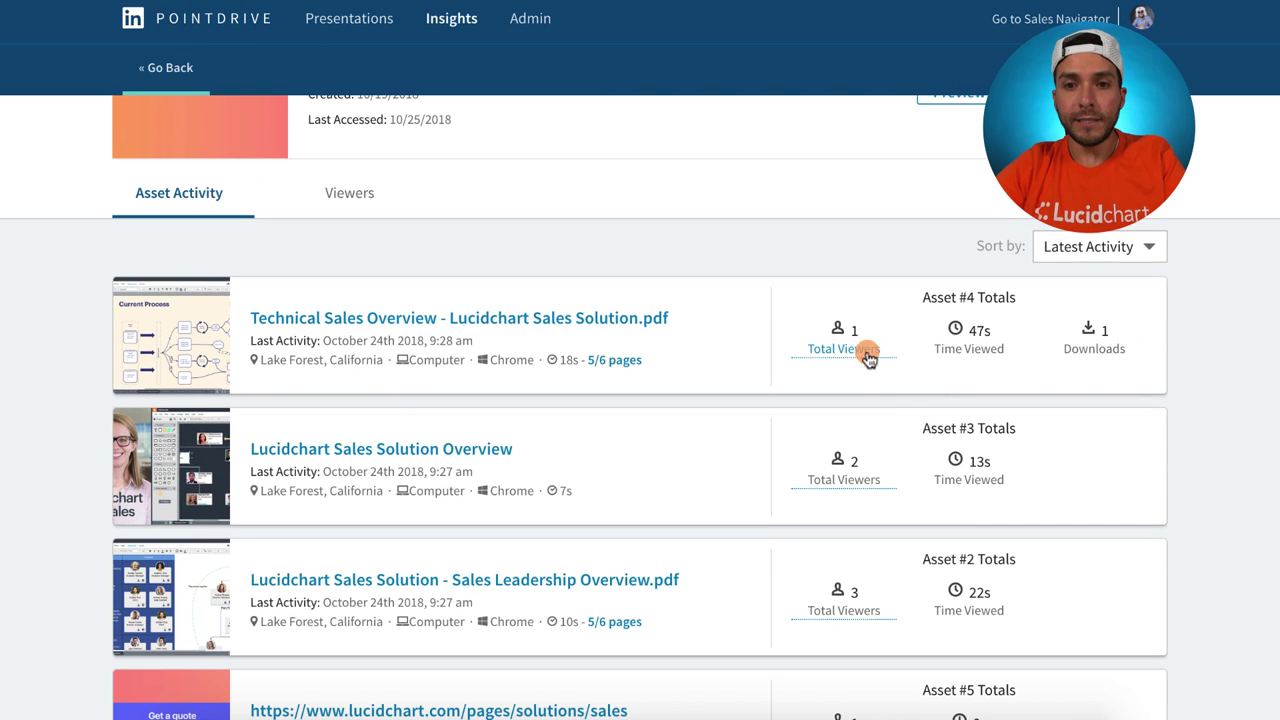
{"action": "mouse_move", "coordinate": [852, 364]}
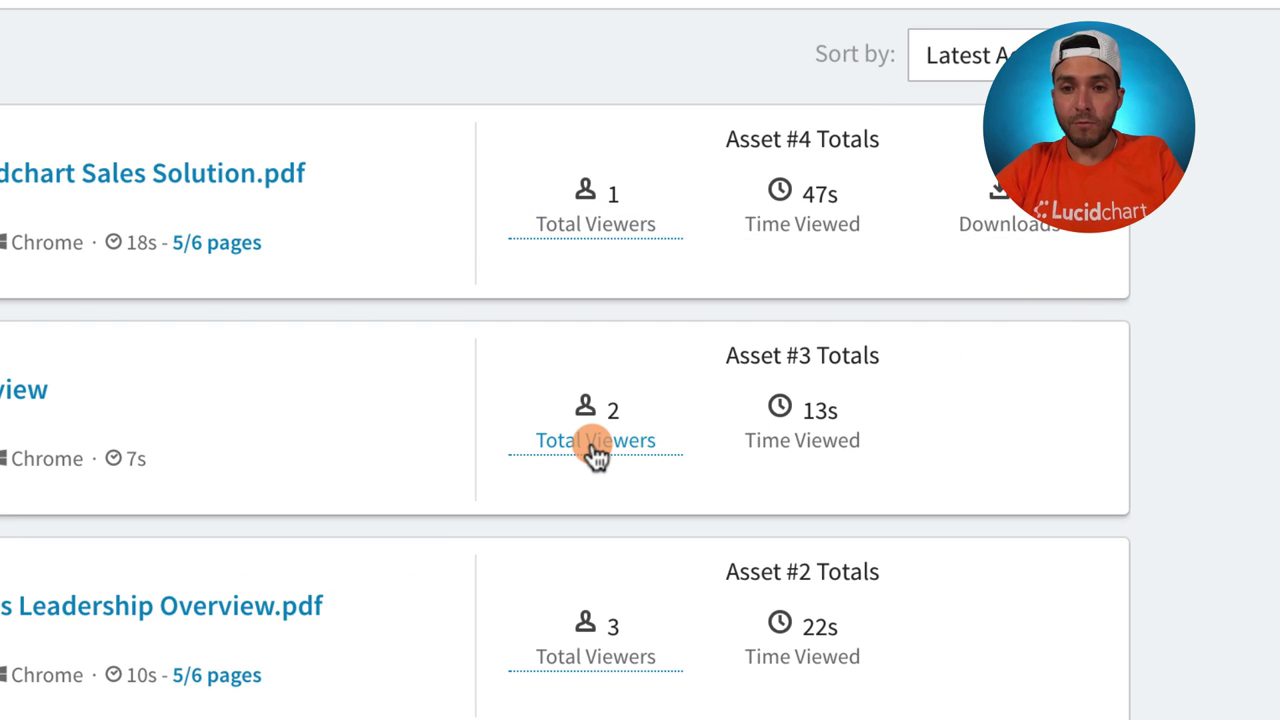
- Show who viewed the Lucidchart Sales Solution Overview video and the Sales Leadership Overview PDF in the asset activity
{"action": "left_click", "coordinate": [595, 452]}
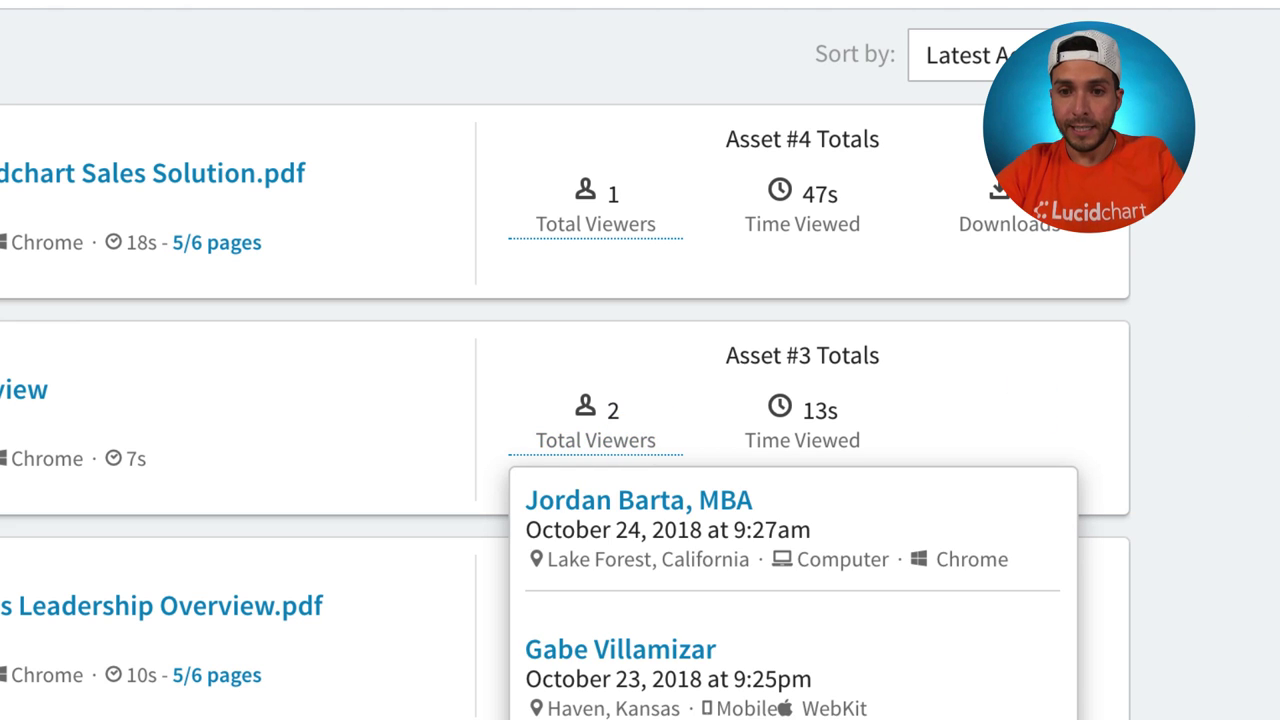
{"action": "scroll", "coordinate": [1025, 453], "scroll_direction": "down", "scroll_amount": 3}
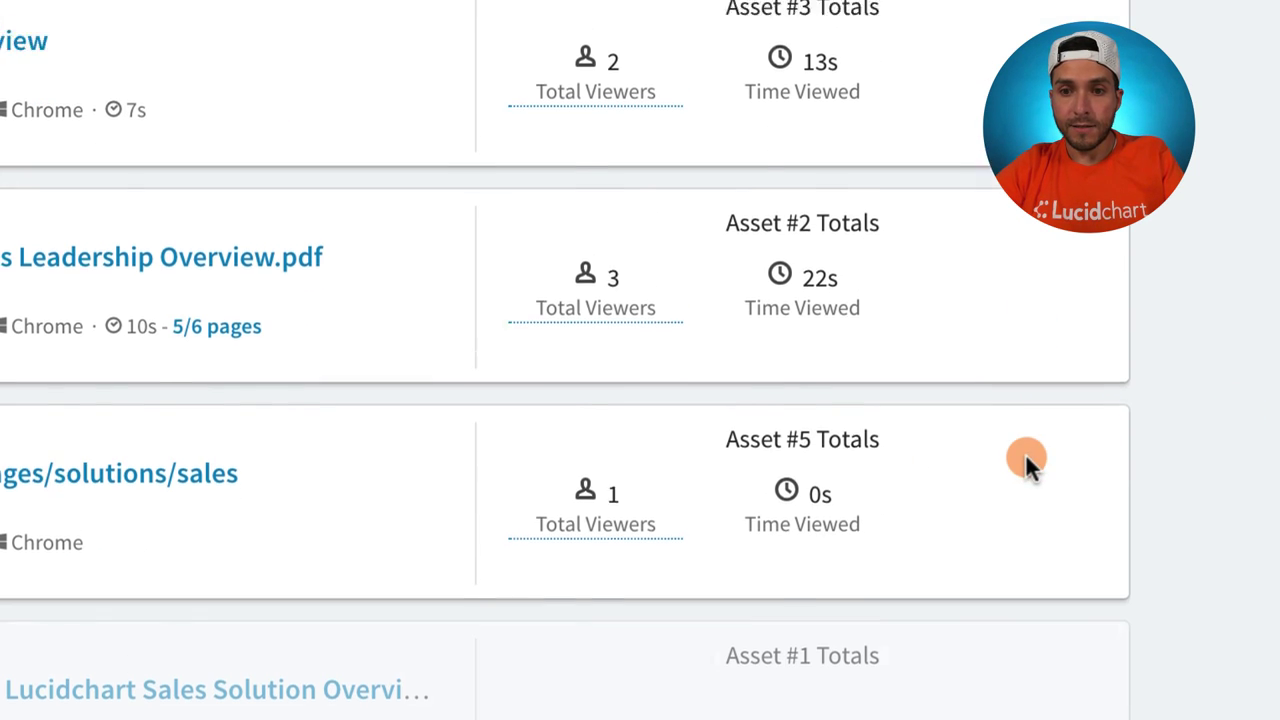
{"action": "scroll", "coordinate": [1025, 453], "scroll_direction": "up", "scroll_amount": 3}
{"action": "left_click", "coordinate": [666, 620]}
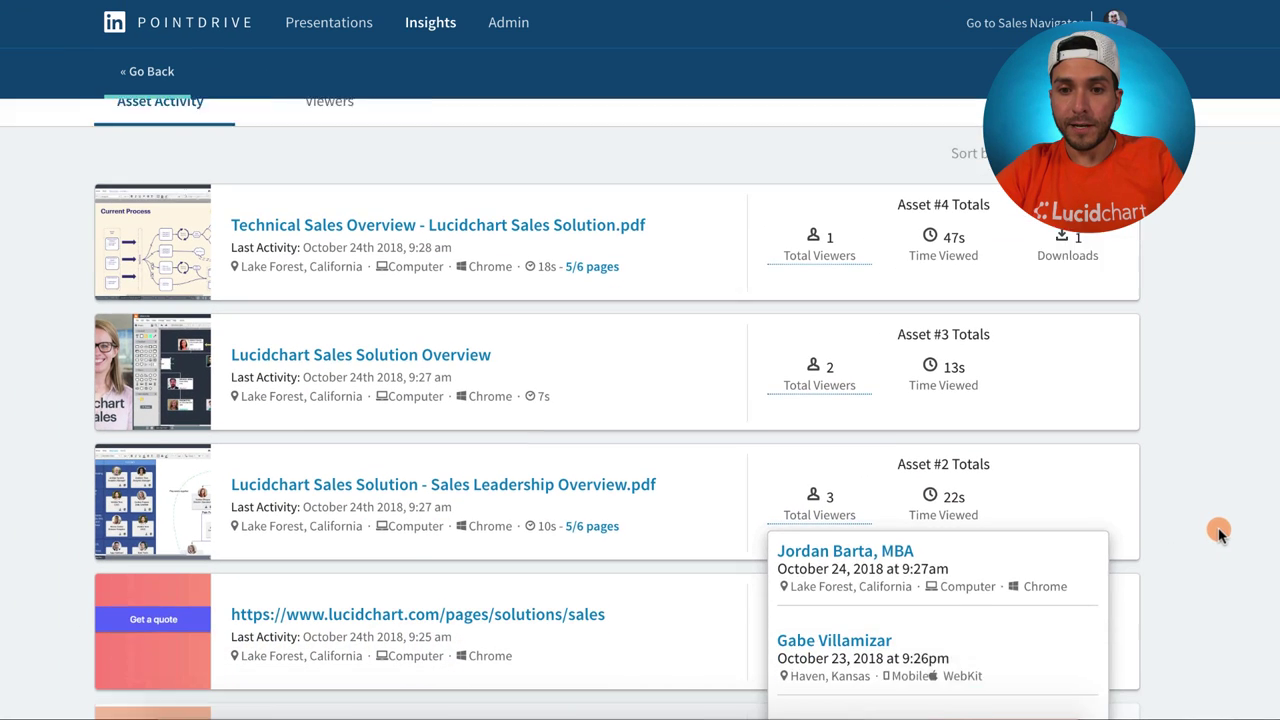
{"action": "scroll", "coordinate": [1218, 530], "scroll_direction": "down", "scroll_amount": 1}
{"action": "scroll", "coordinate": [988, 586], "scroll_direction": "down", "scroll_amount": 1}
{"action": "scroll", "coordinate": [1000, 560], "scroll_direction": "up", "scroll_amount": 1}
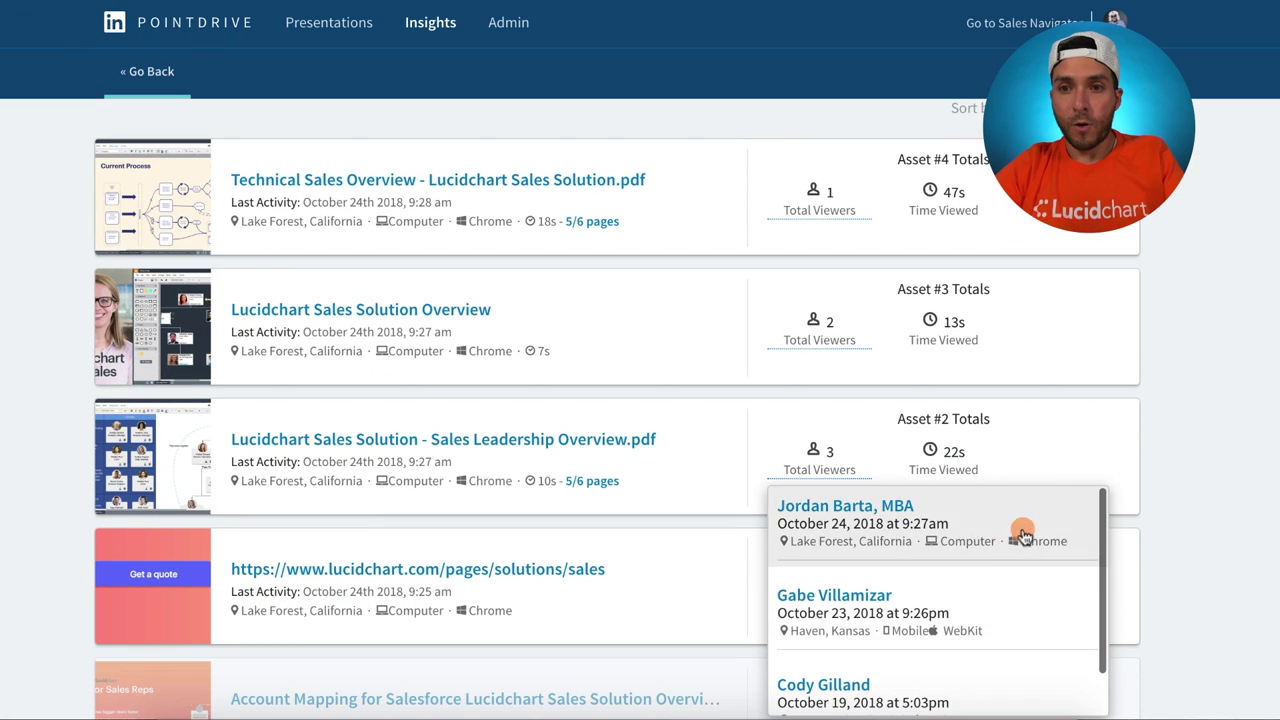
{"action": "scroll", "coordinate": [1119, 291], "scroll_direction": "up", "scroll_amount": 2}
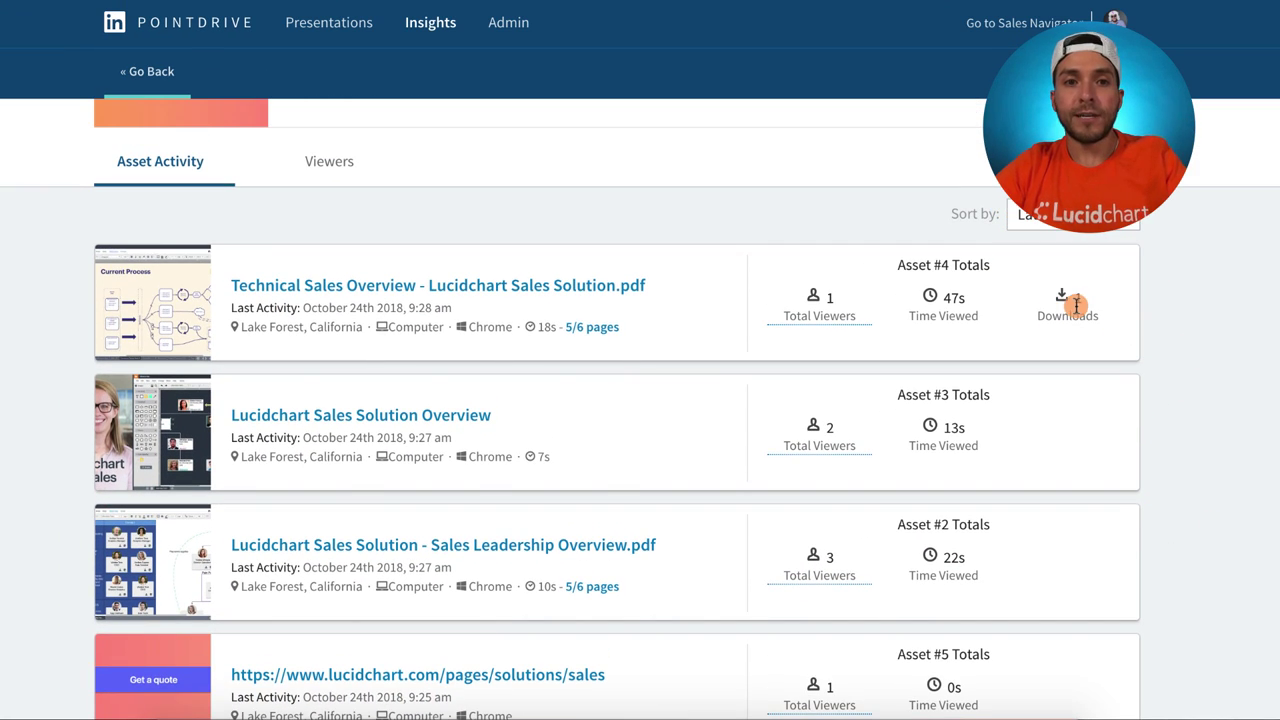
- Open the presentation's full list of viewers and look through their roles, companies and last activity
{"action": "left_click", "coordinate": [306, 168]}
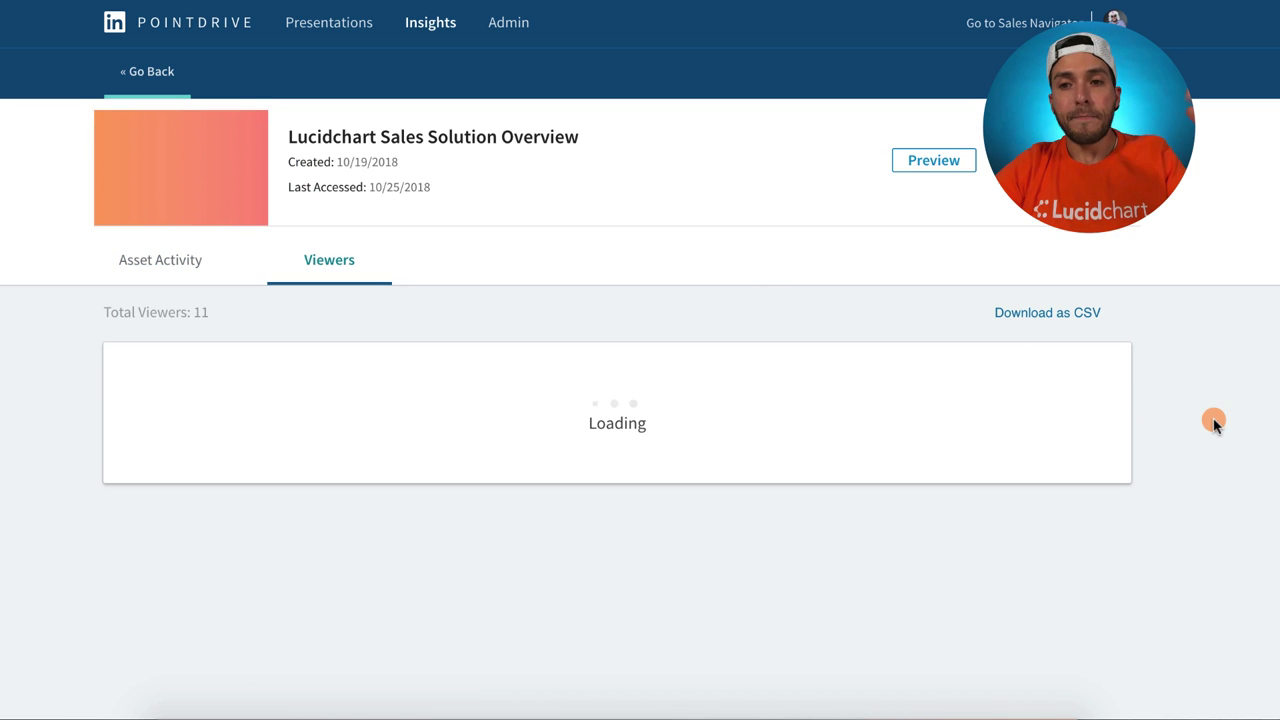
{"action": "scroll", "coordinate": [1211, 486], "scroll_direction": "down", "scroll_amount": 5}
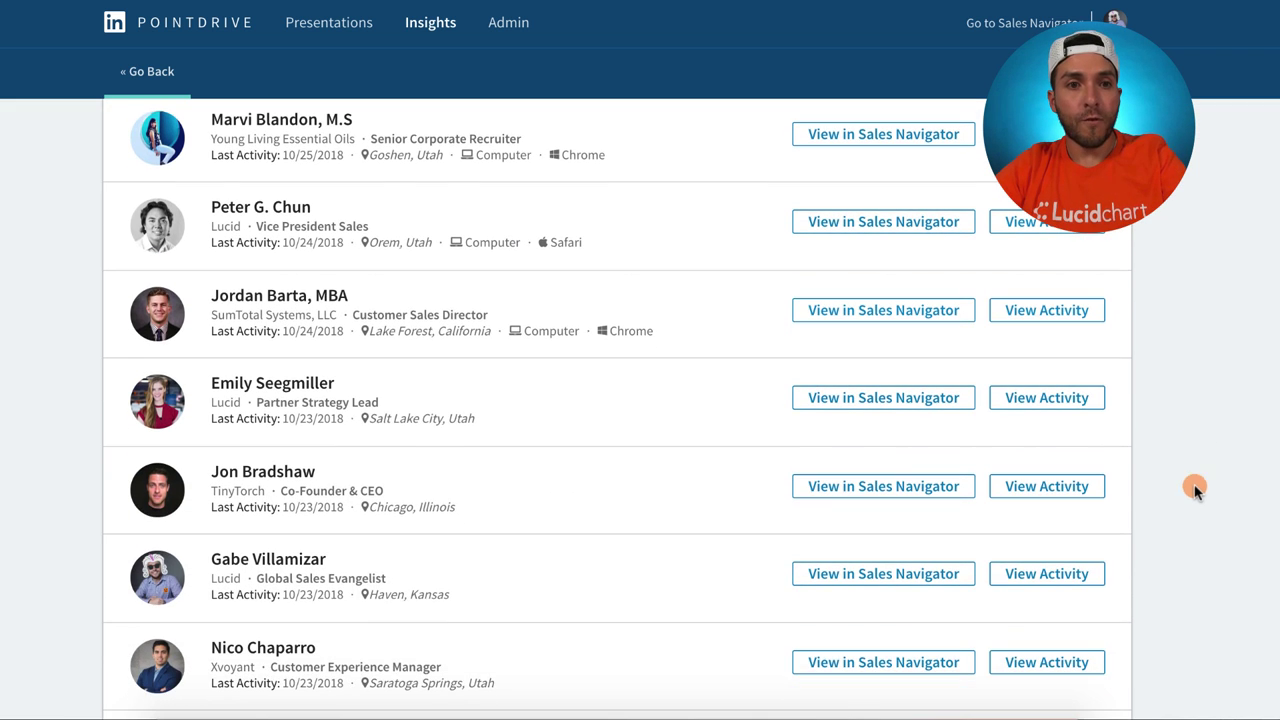
{"action": "scroll", "coordinate": [713, 408], "scroll_direction": "up", "scroll_amount": 2}
{"action": "scroll", "coordinate": [713, 408], "scroll_direction": "up", "scroll_amount": 3}
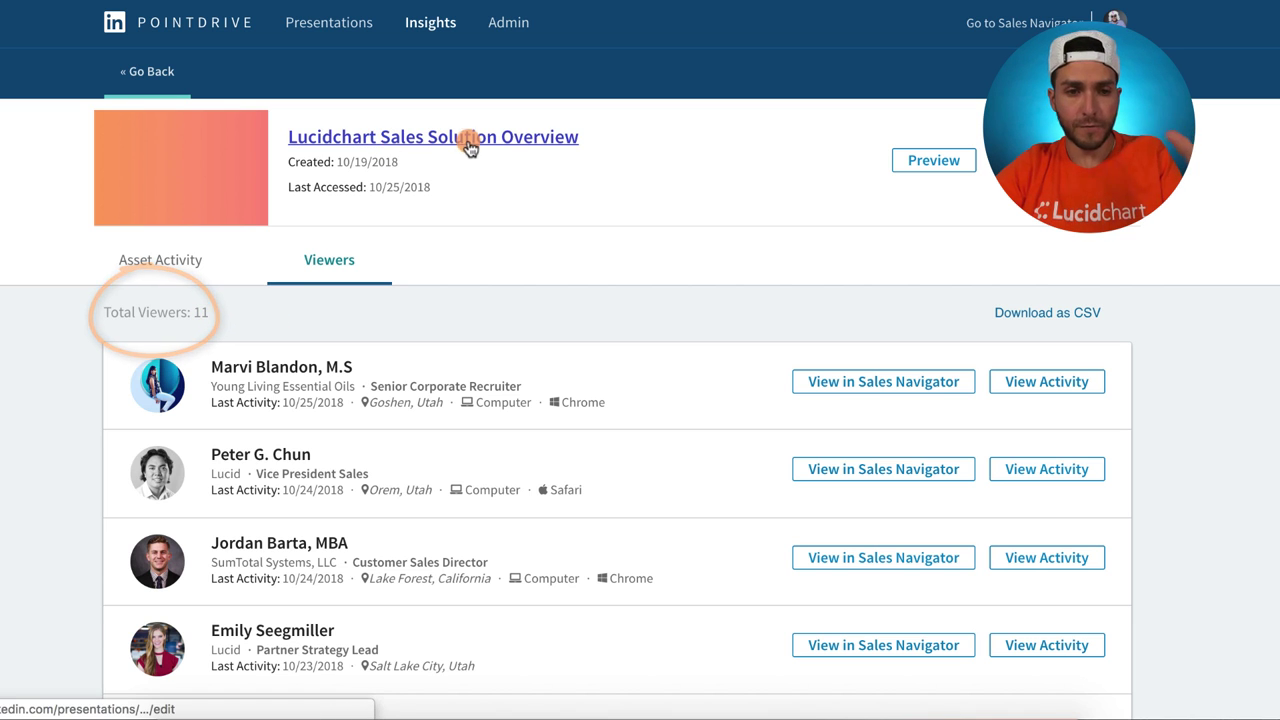
{"action": "scroll", "coordinate": [360, 336], "scroll_direction": "down", "scroll_amount": 5}
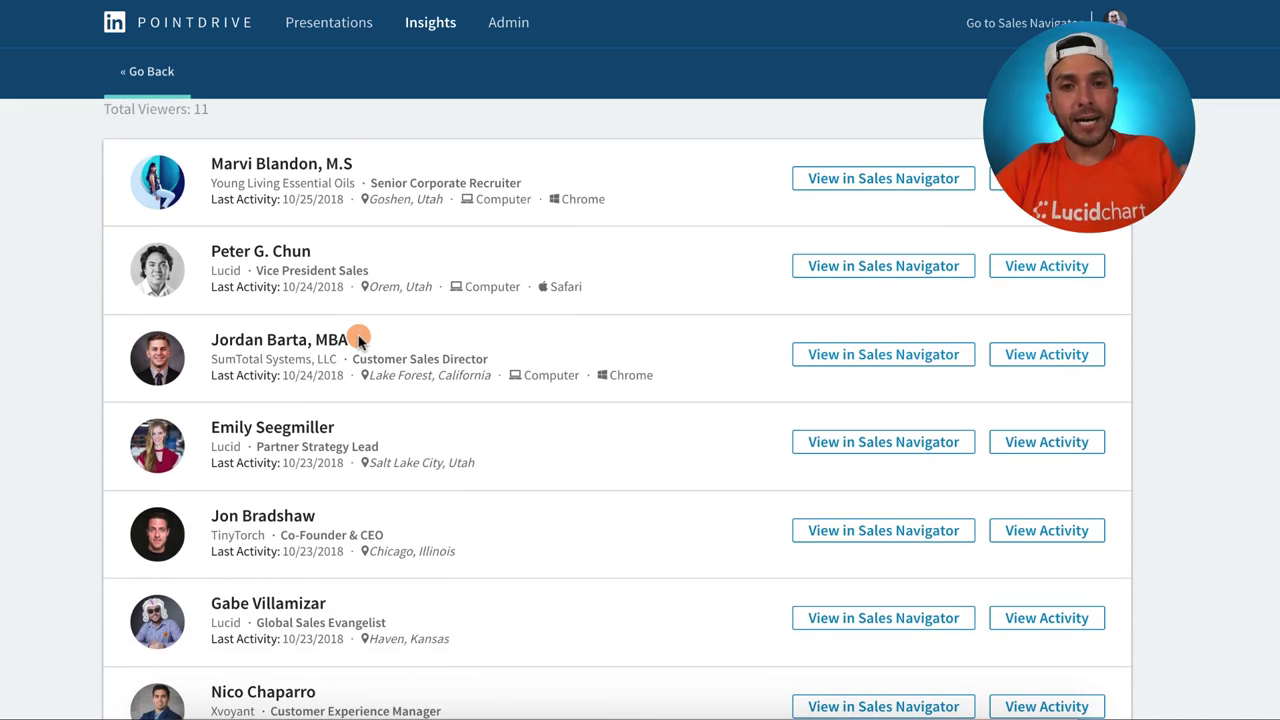
{"action": "scroll", "coordinate": [360, 340], "scroll_direction": "down", "scroll_amount": 2}
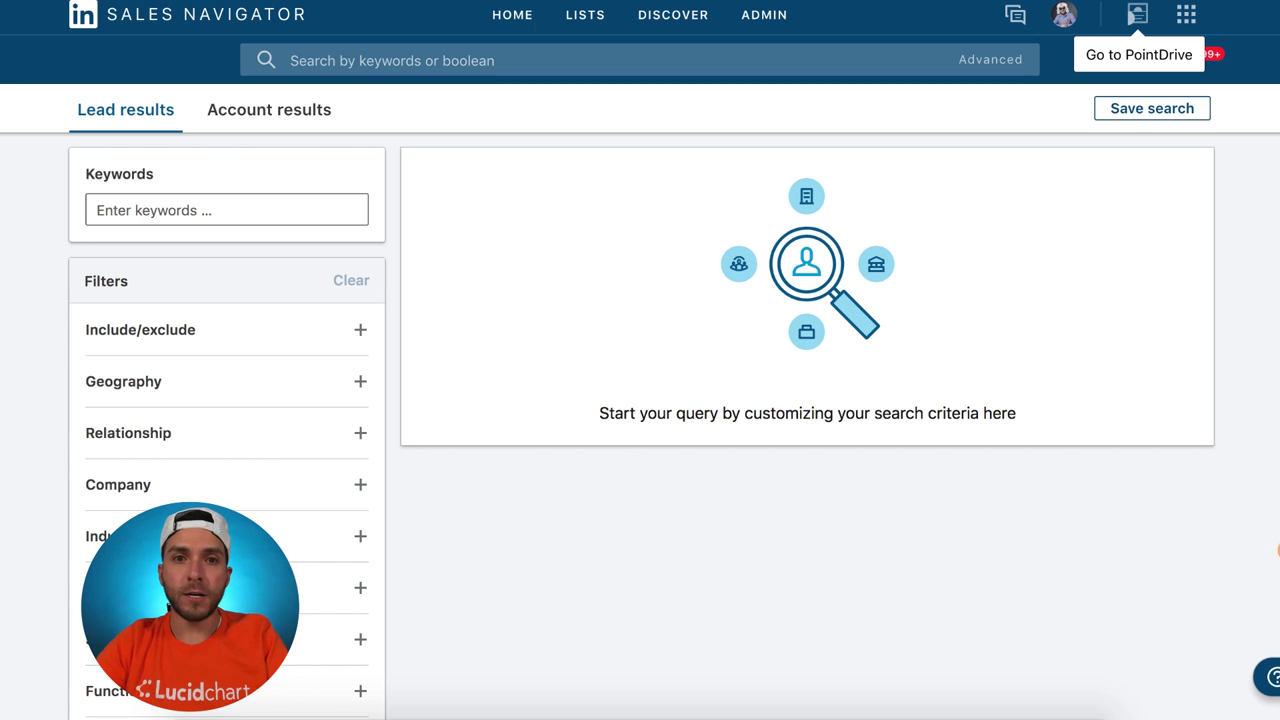
- Open the My network list in Sales Navigator and look over its leads and available filters
{"action": "left_click", "coordinate": [588, 28]}
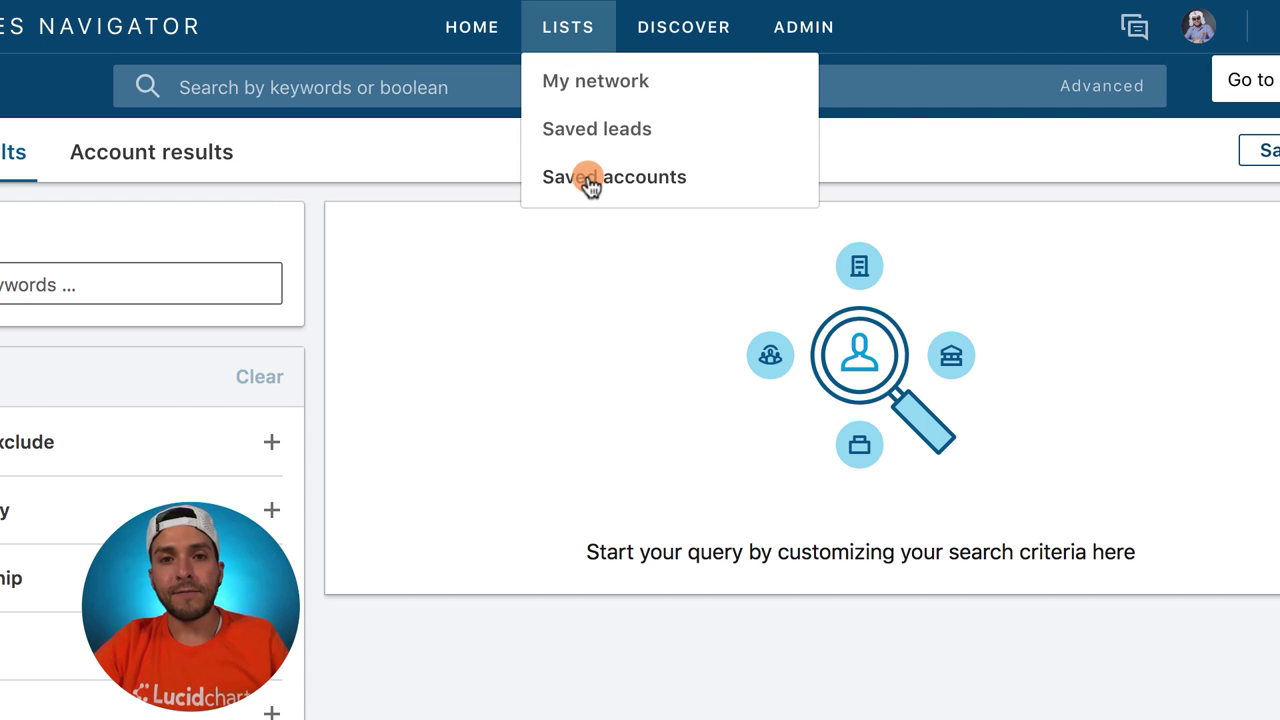
{"action": "left_click", "coordinate": [561, 77]}
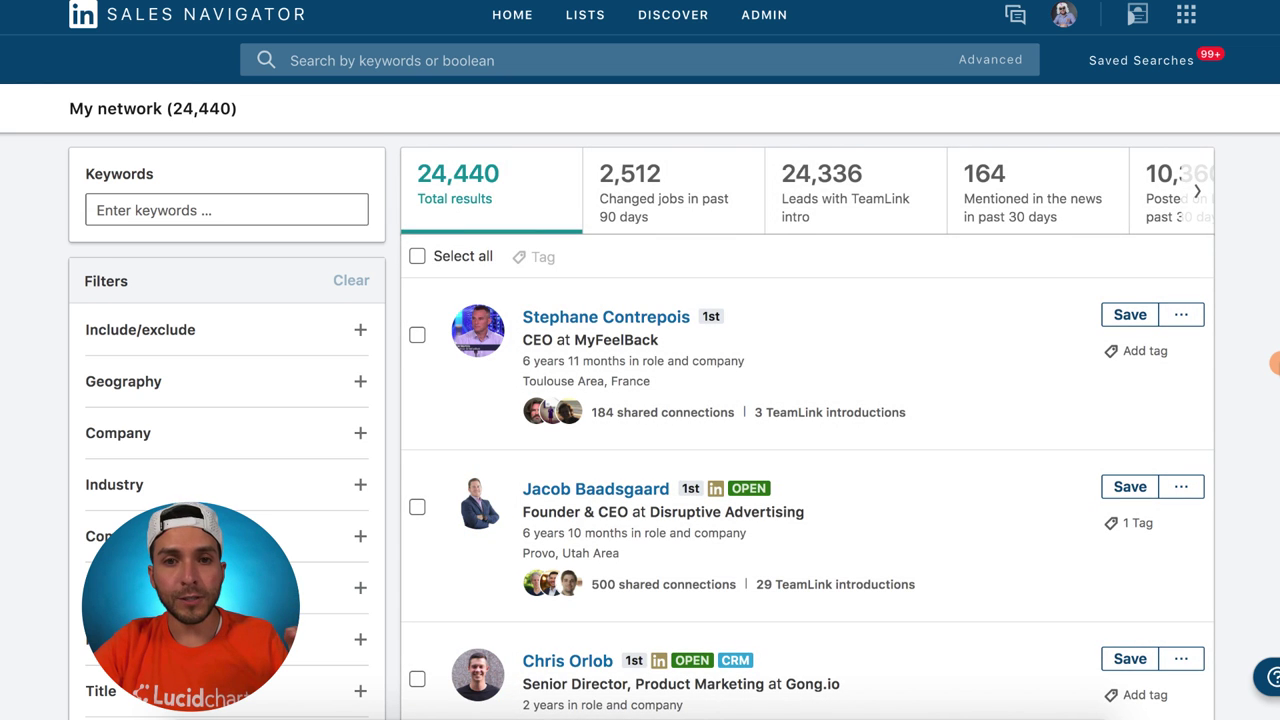
{"action": "scroll", "coordinate": [1275, 364], "scroll_direction": "down", "scroll_amount": 1}
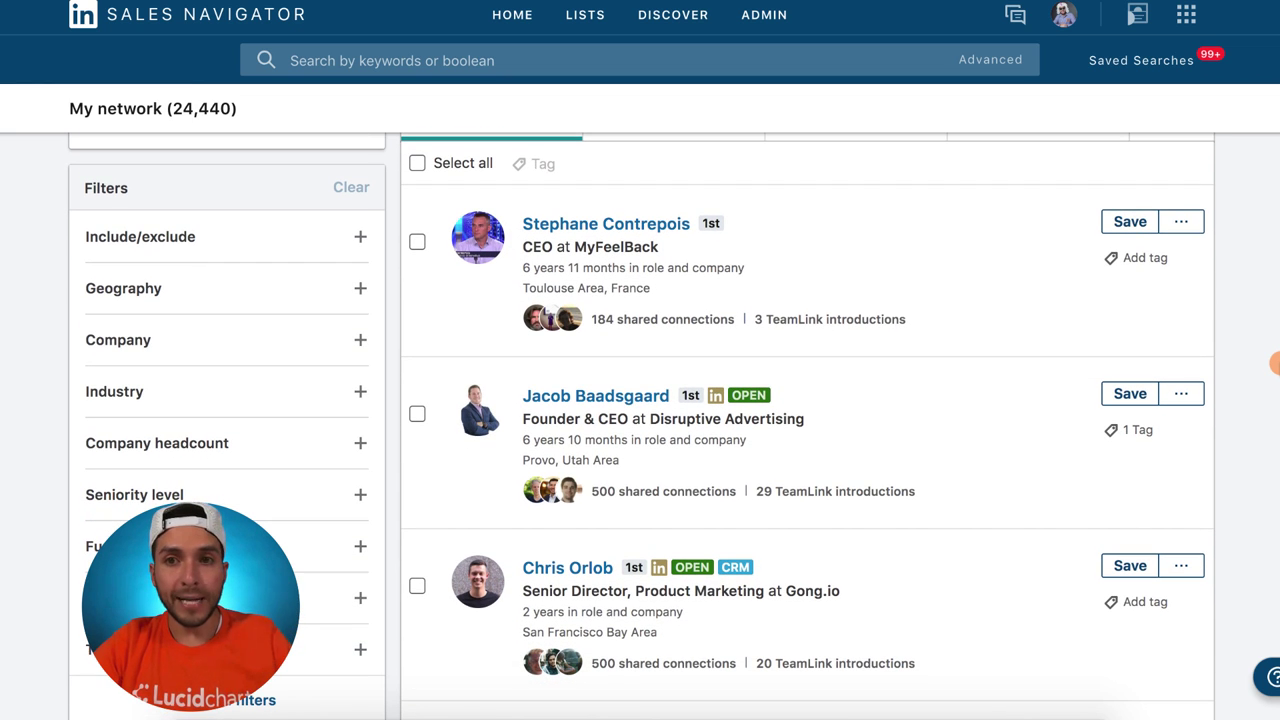
{"action": "scroll", "coordinate": [1275, 364], "scroll_direction": "up", "scroll_amount": 1}
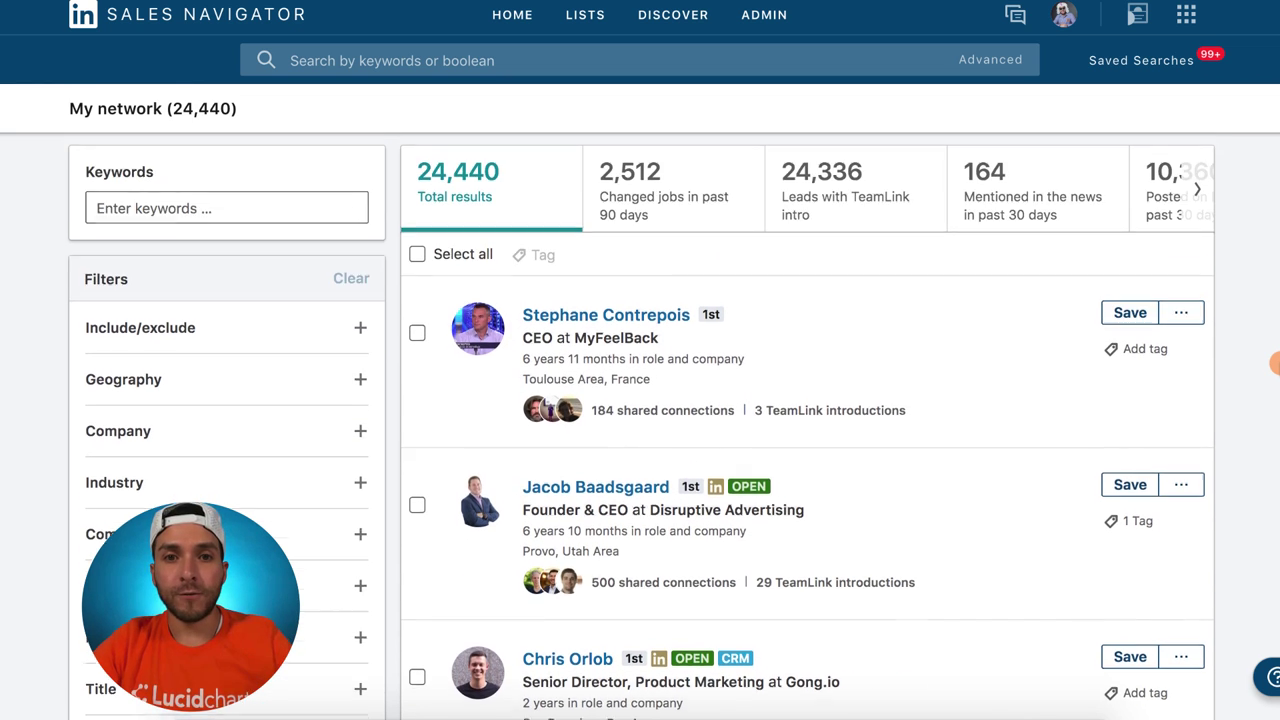
- Narrow the My network leads to those who changed jobs in the past 90 days and look over their new roles
{"action": "left_click", "coordinate": [707, 213]}
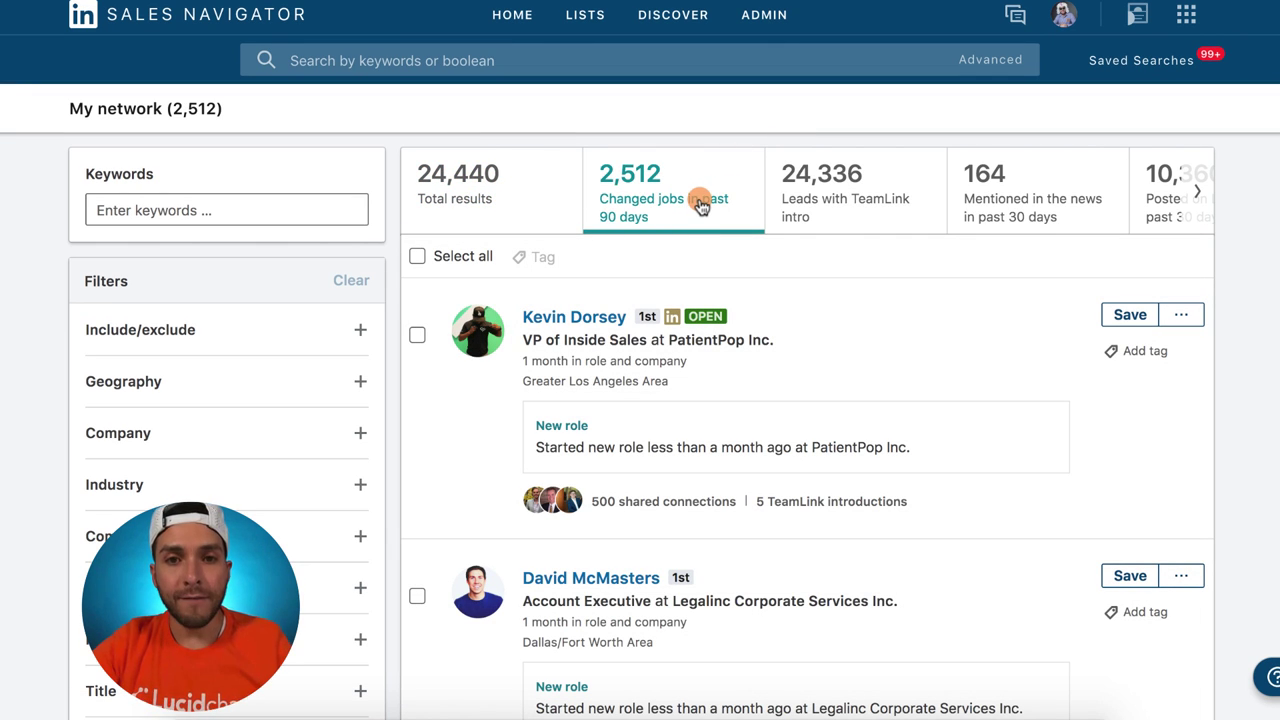
{"action": "scroll", "coordinate": [700, 205], "scroll_direction": "down", "scroll_amount": 1}
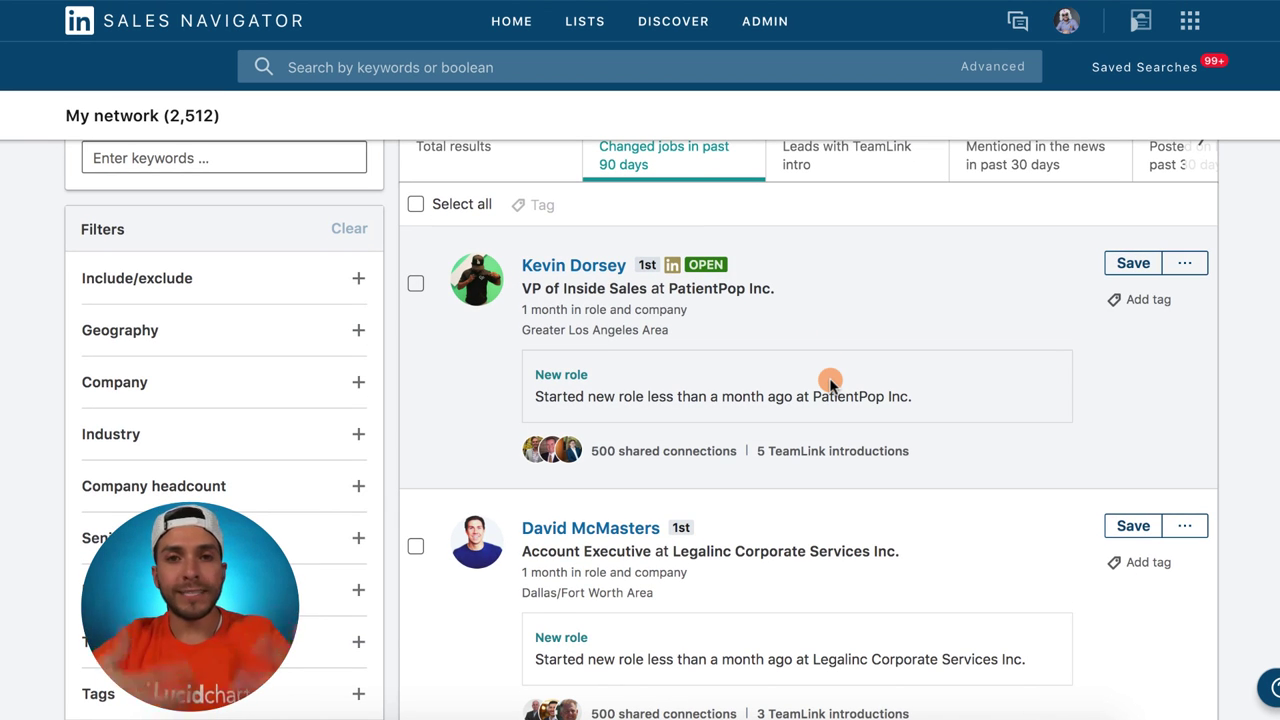
{"action": "scroll", "coordinate": [830, 383], "scroll_direction": "up", "scroll_amount": 1}
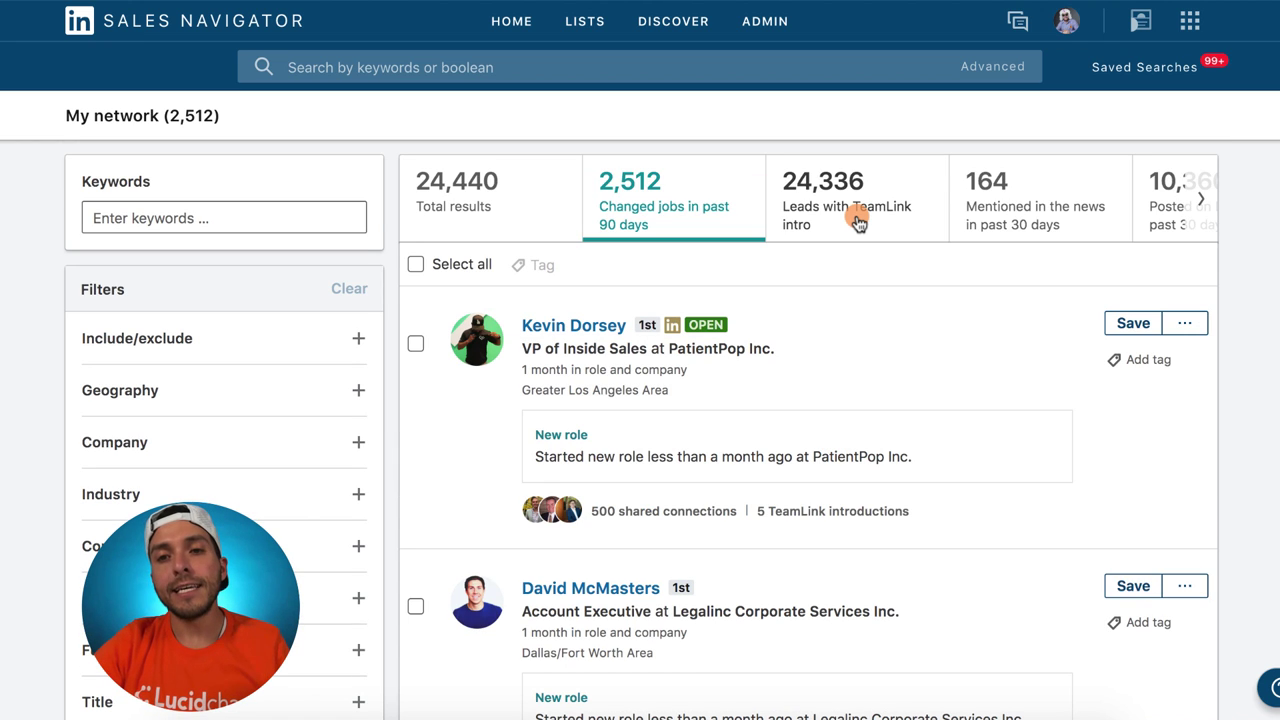
- Show the My network leads with a TeamLink intro and reveal the remaining spotlight categories up to shared experiences
{"action": "left_click", "coordinate": [858, 223]}
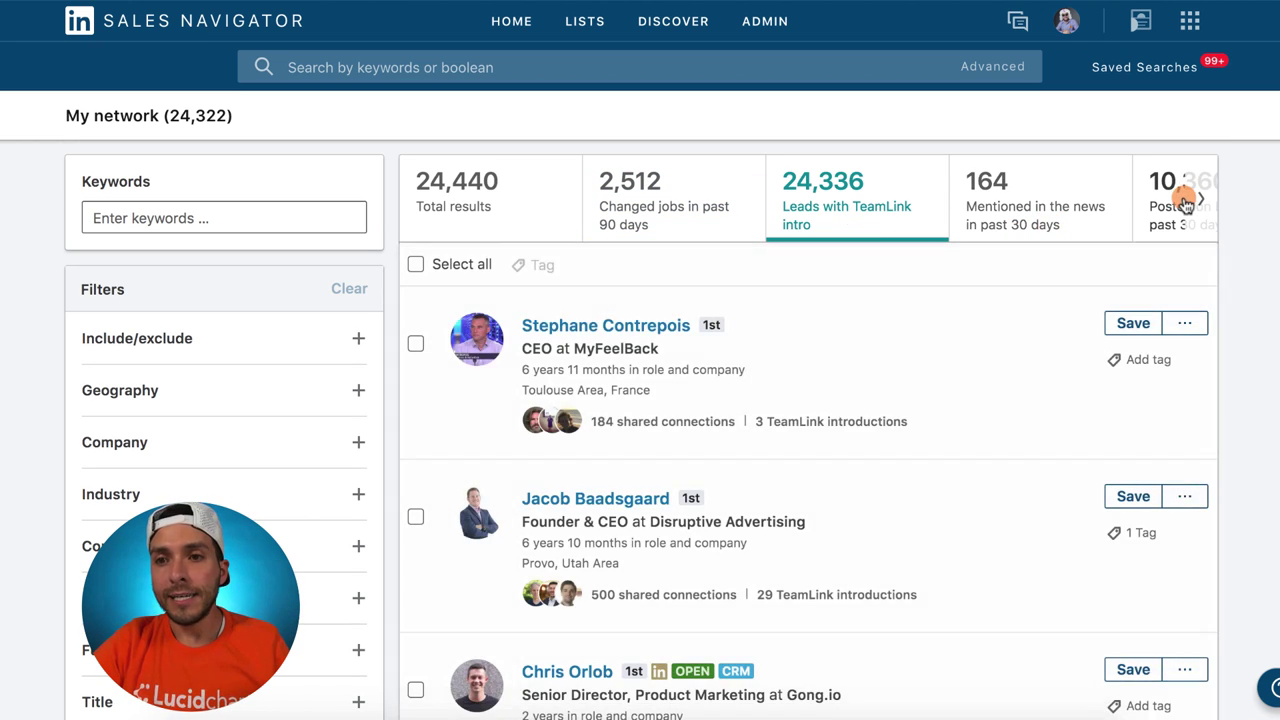
{"action": "left_click", "coordinate": [1200, 205]}
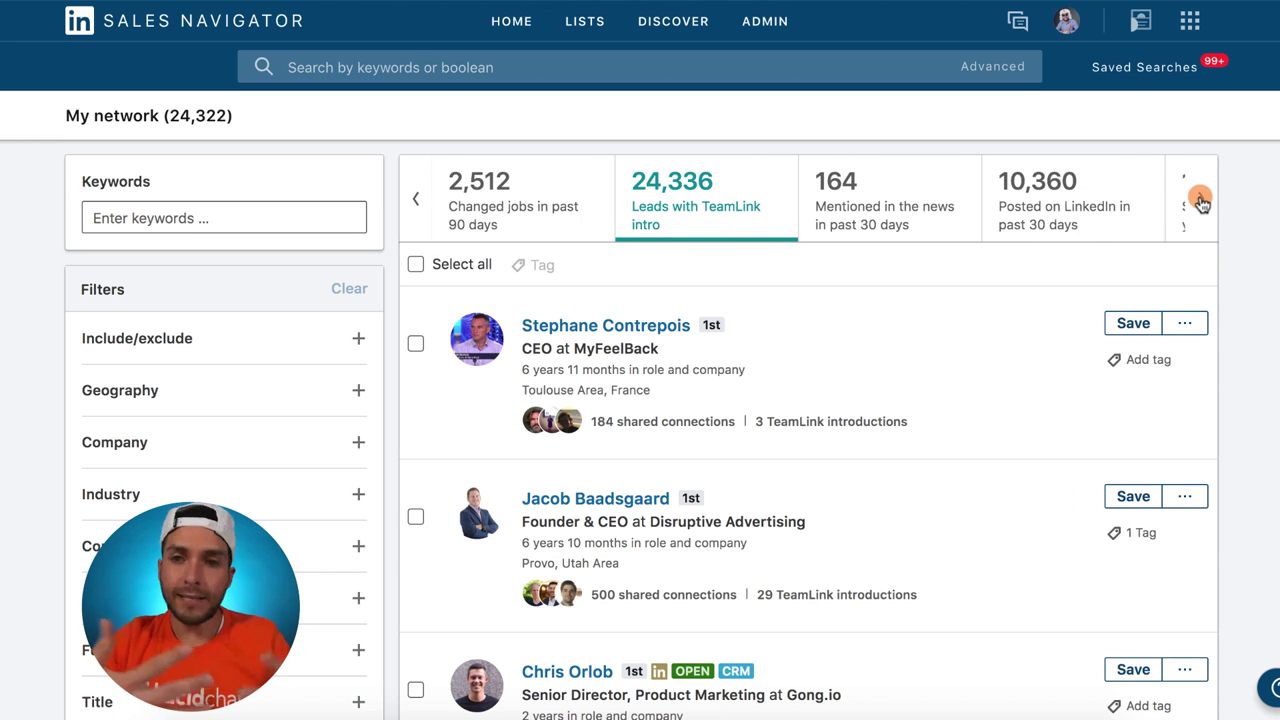
{"action": "left_click", "coordinate": [1200, 202]}
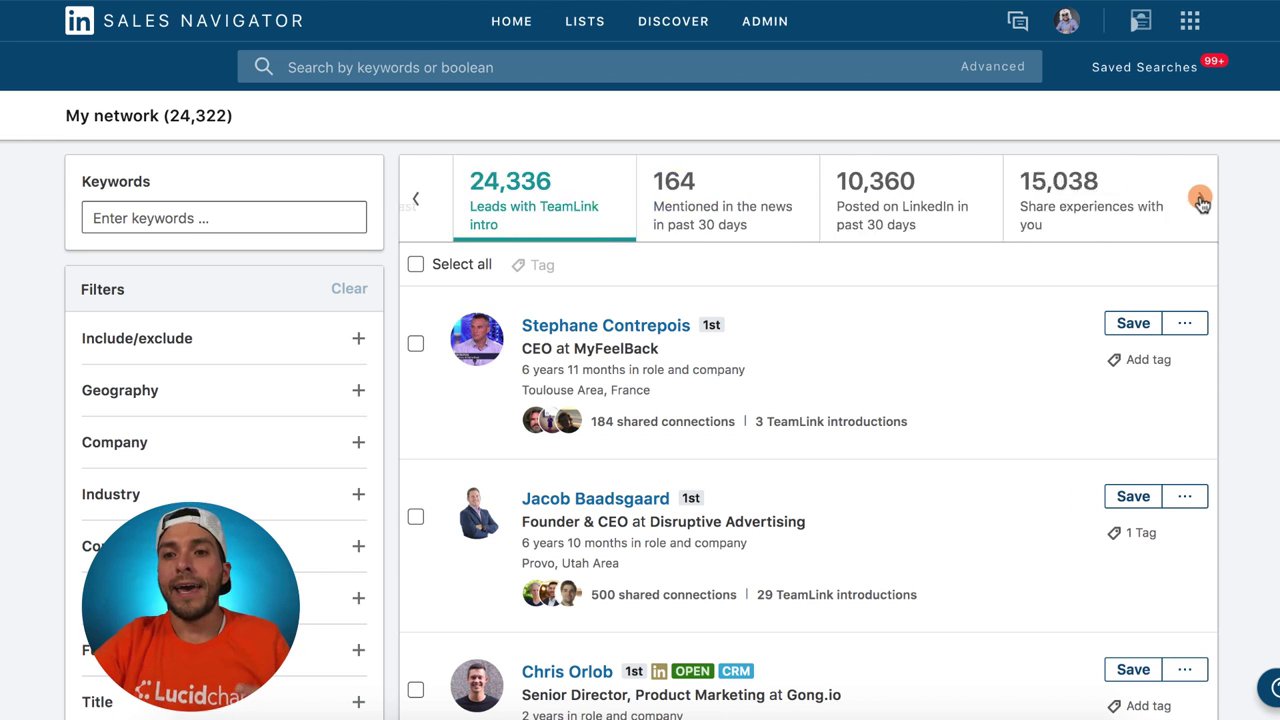
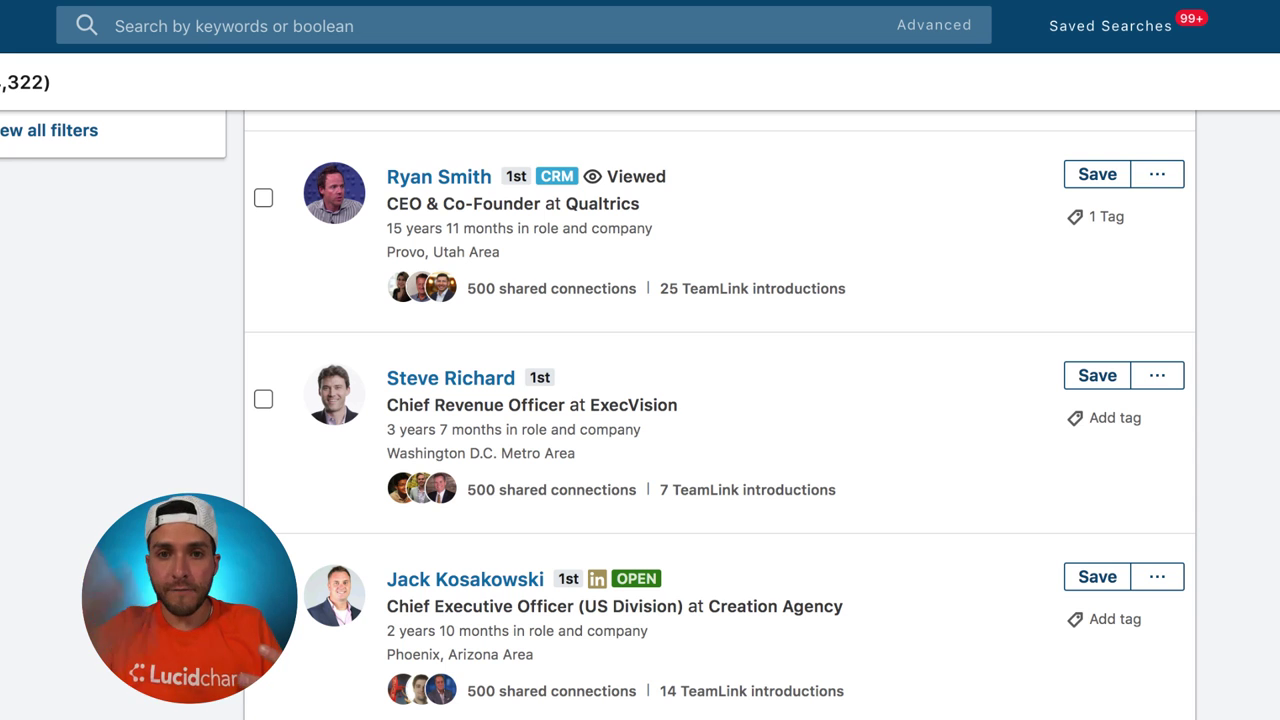
- View leads similar to the CEO & Co-Founder at Qualtrics and look through the resulting list
{"action": "left_click", "coordinate": [1160, 178]}
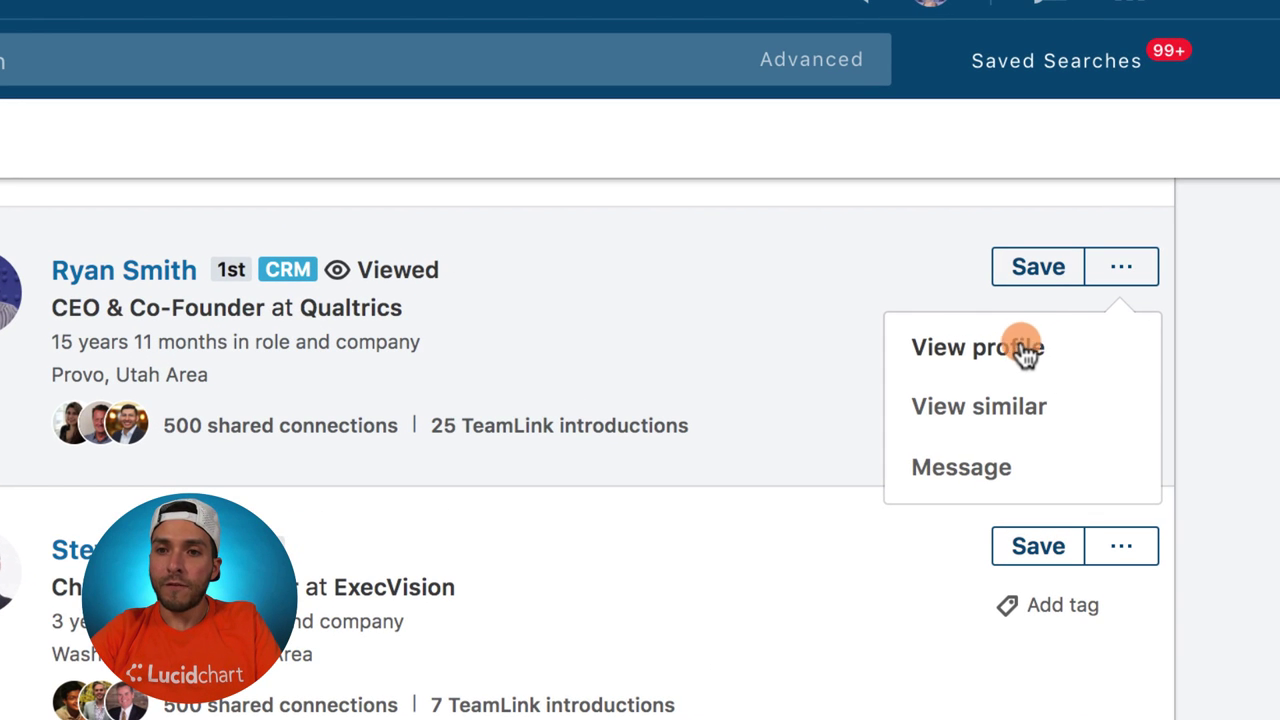
{"action": "left_click", "coordinate": [1005, 425]}
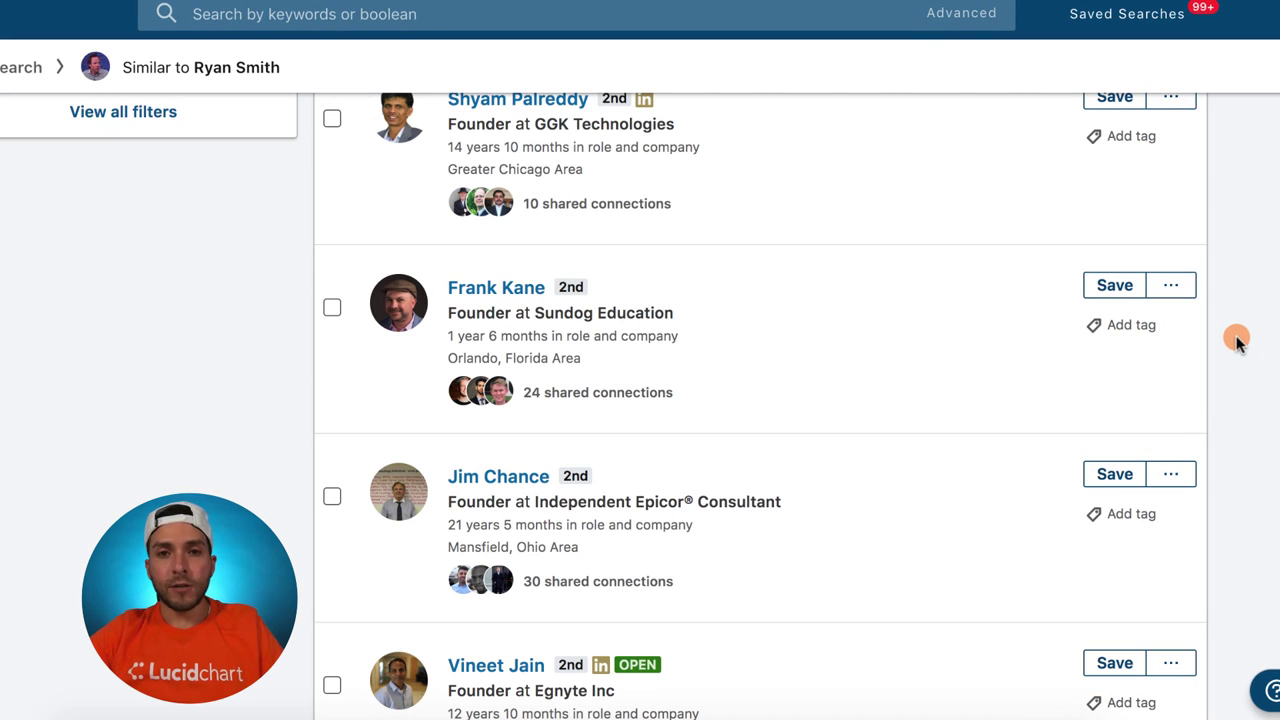
{"action": "scroll", "coordinate": [1236, 342], "scroll_direction": "up", "scroll_amount": 7}
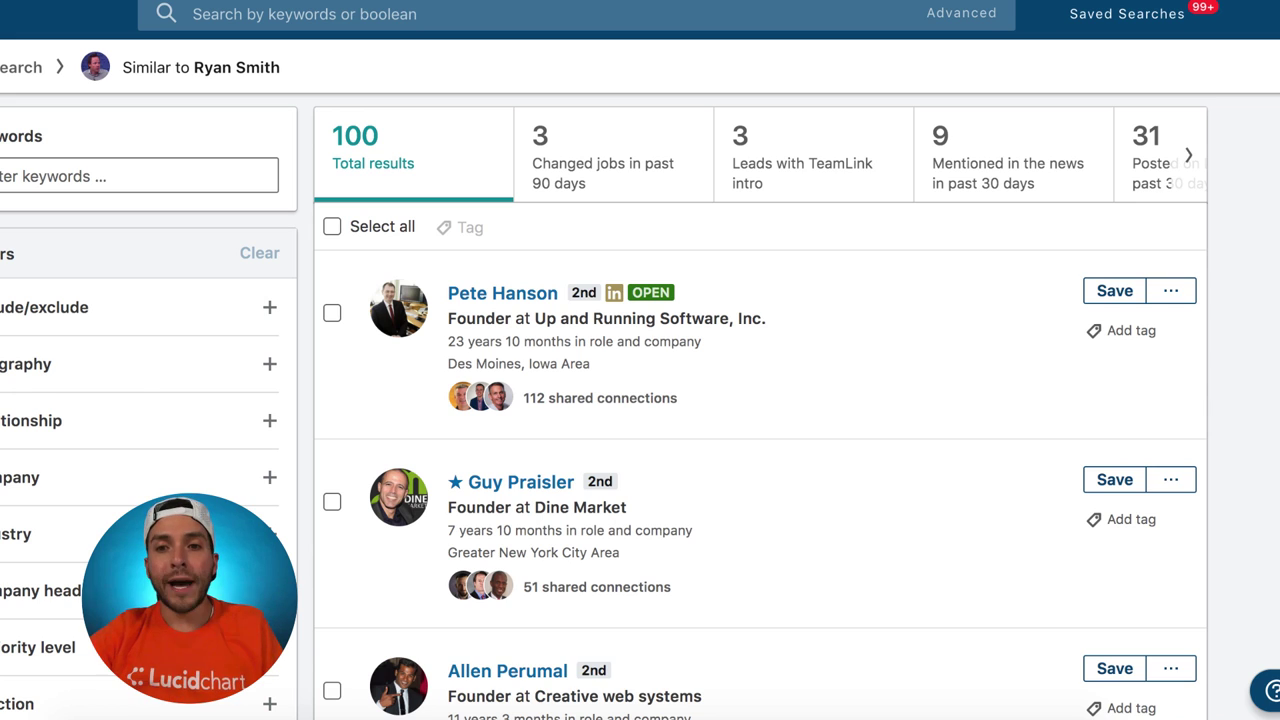
{"action": "scroll", "coordinate": [1236, 342], "scroll_direction": "down", "scroll_amount": 3}
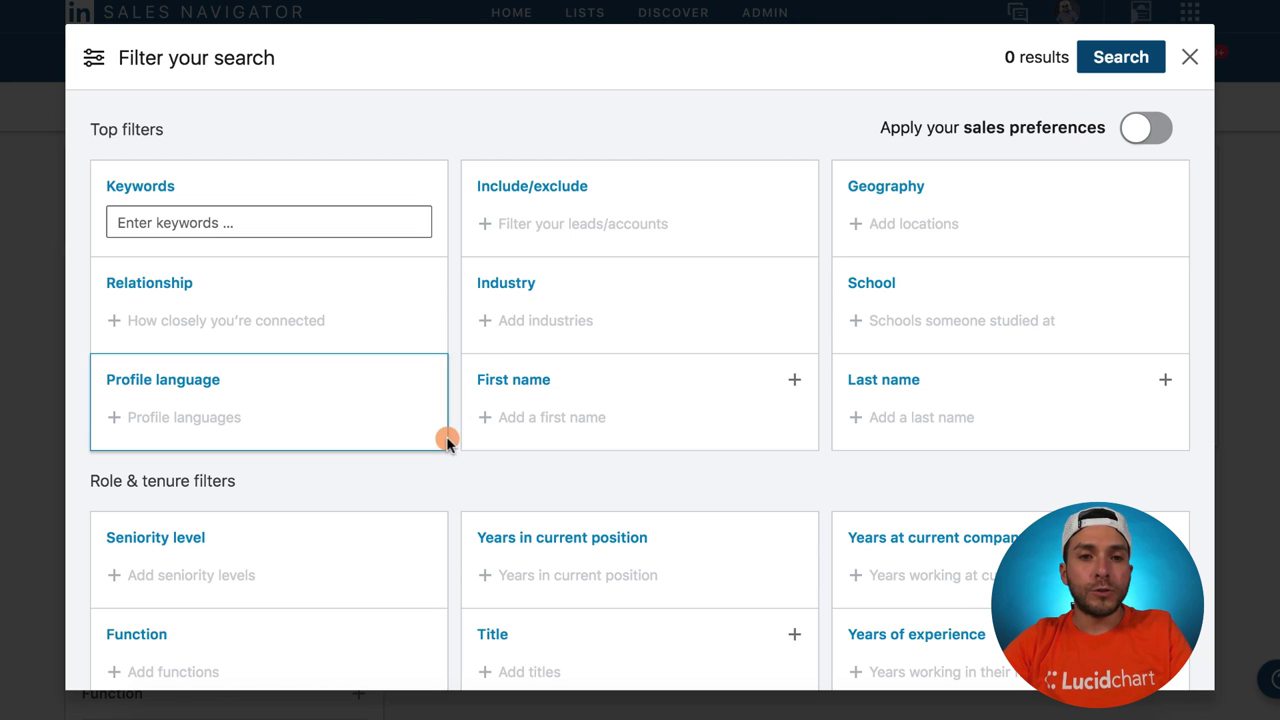
- Set the lead search's seniority level filter to VP, Director and Manager
{"action": "scroll", "coordinate": [497, 472], "scroll_direction": "down", "scroll_amount": 3}
{"action": "left_click", "coordinate": [247, 575]}
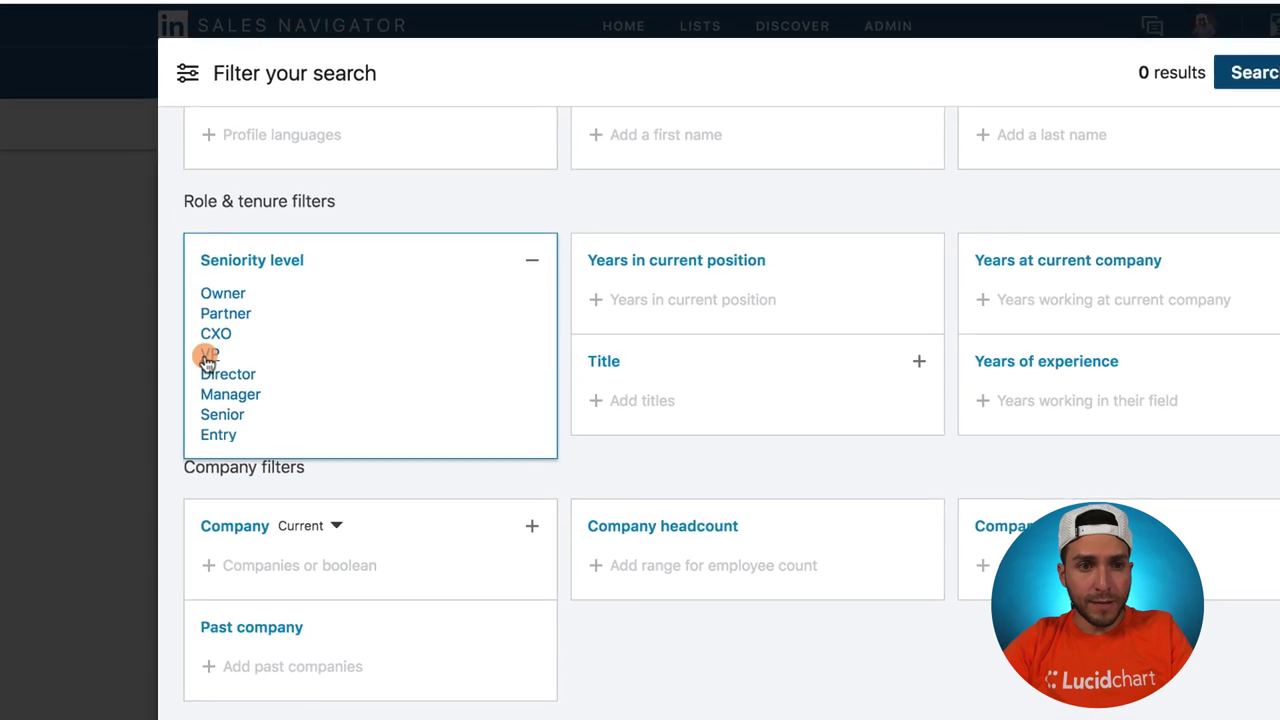
{"action": "left_click", "coordinate": [222, 354]}
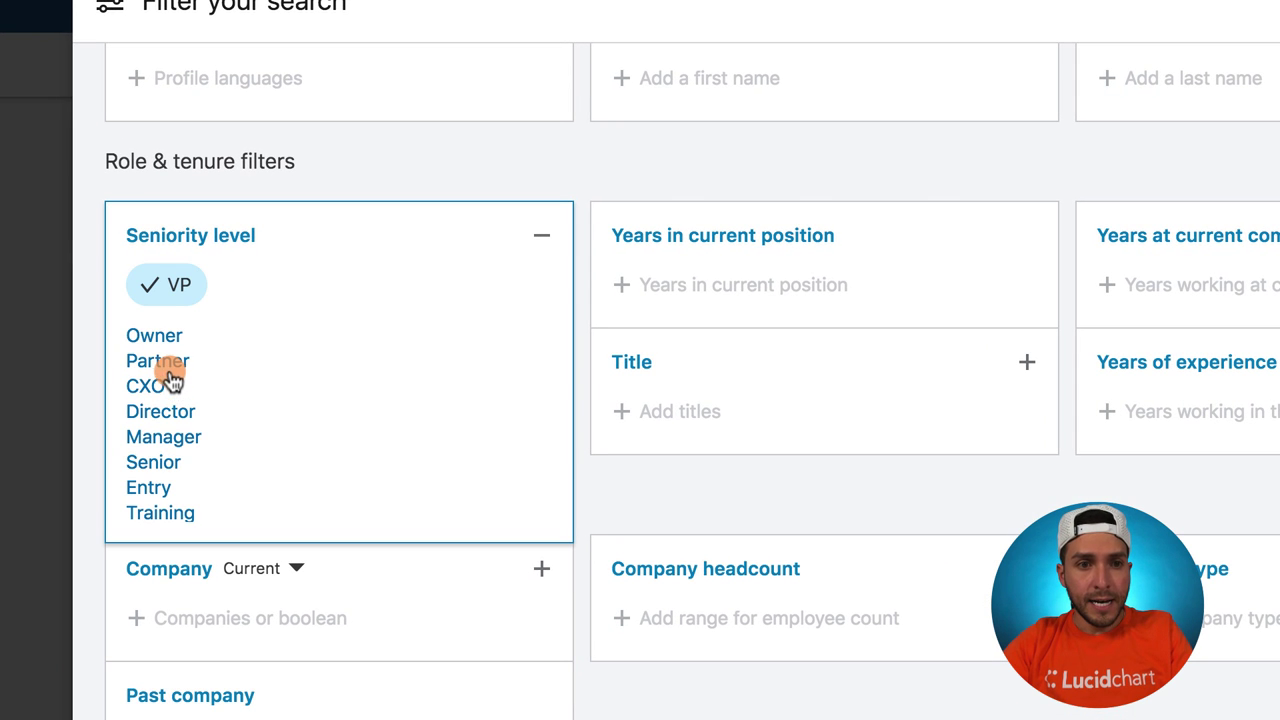
{"action": "left_click", "coordinate": [166, 413]}
{"action": "left_click", "coordinate": [170, 420]}
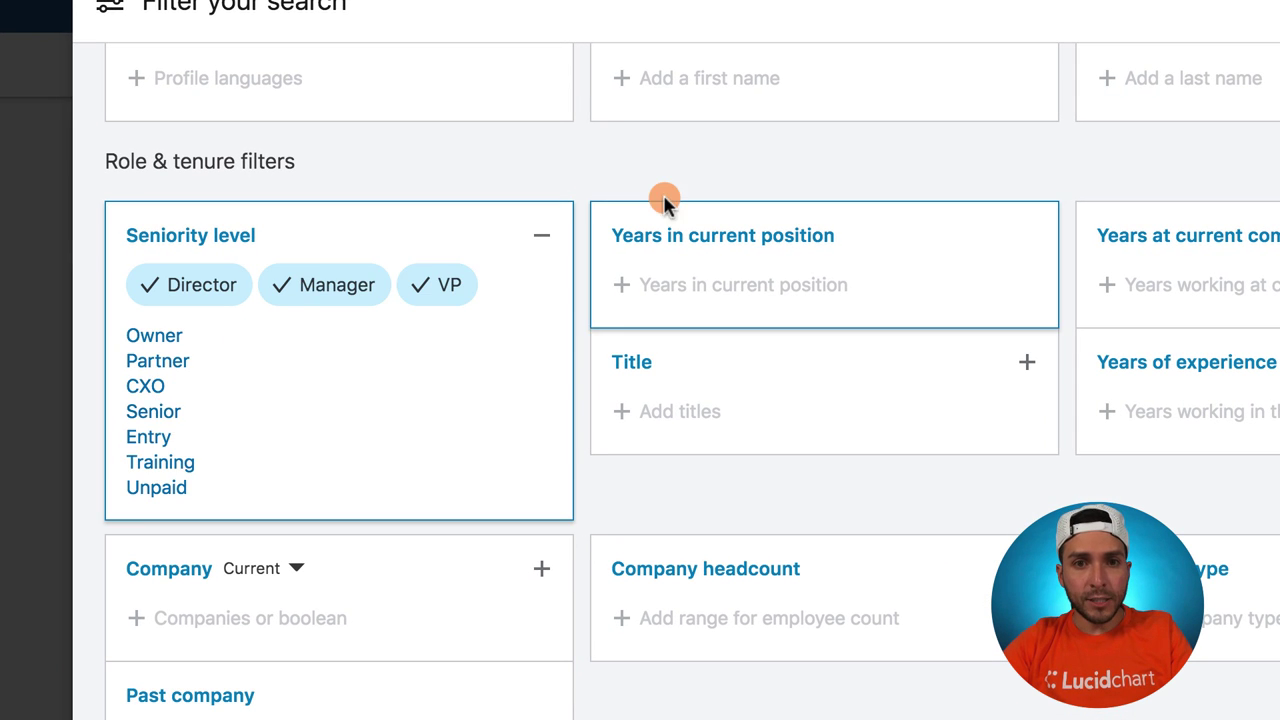
{"action": "left_click", "coordinate": [680, 190]}
- Add Greater Salt Lake City Area as the region in the search's geography filter
{"action": "scroll", "coordinate": [750, 170], "scroll_direction": "up", "scroll_amount": 5}
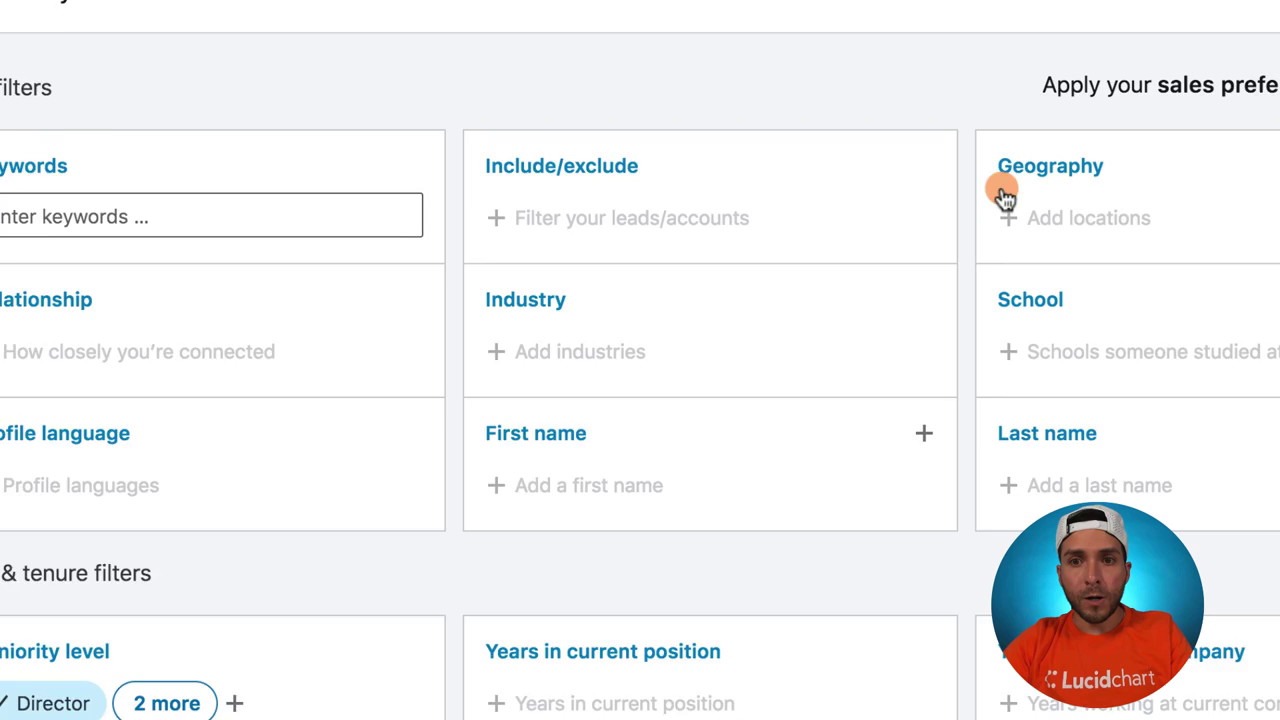
{"action": "left_click", "coordinate": [1004, 196]}
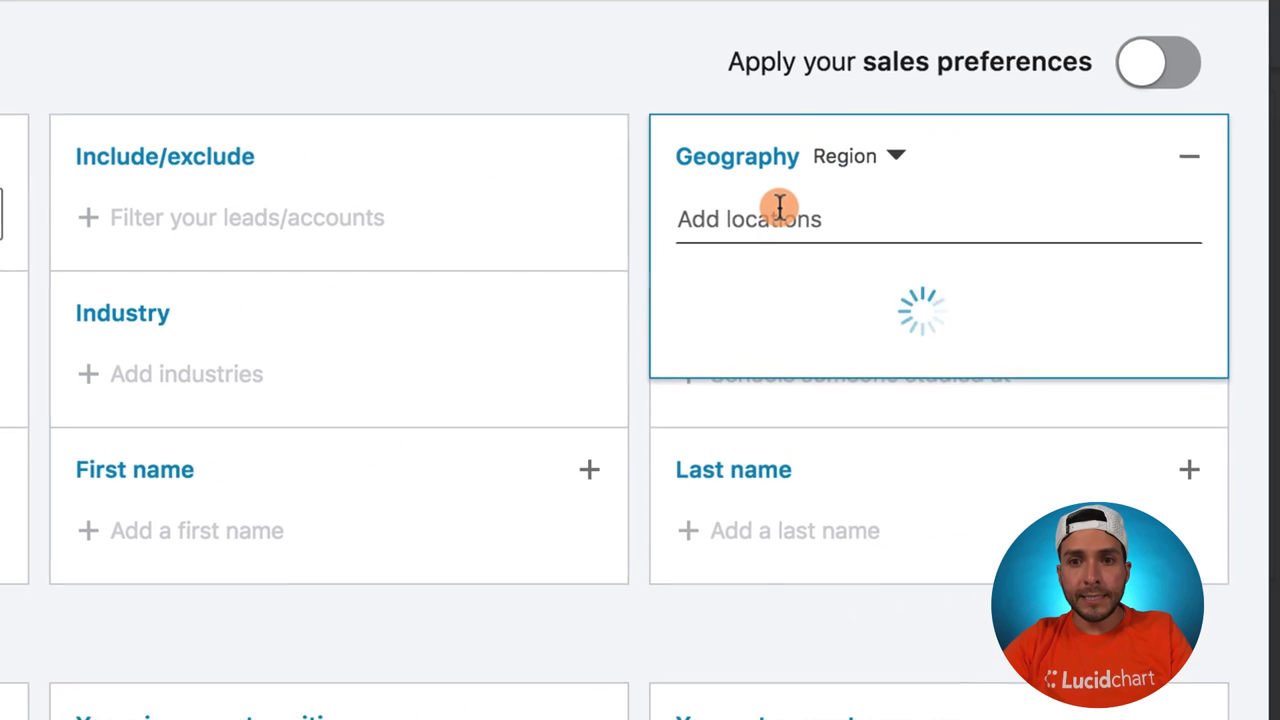
{"action": "type", "text": "greater"}
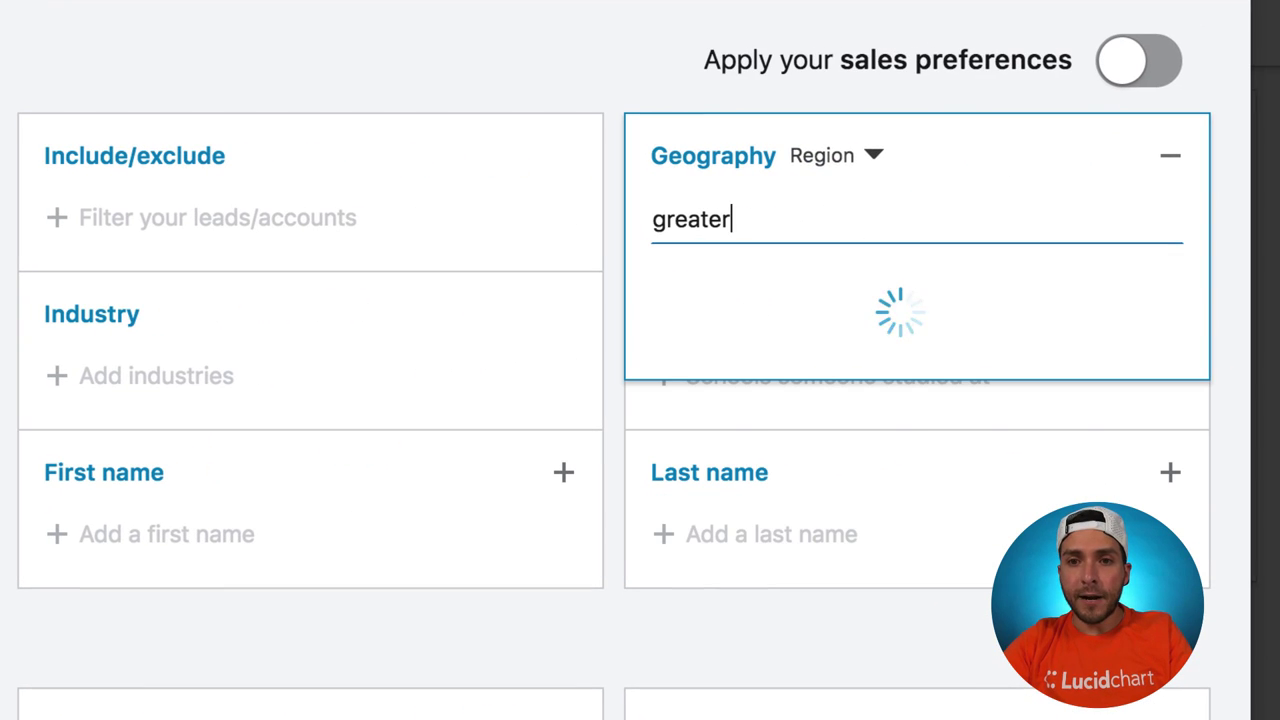
{"action": "type", "text": " sal"}
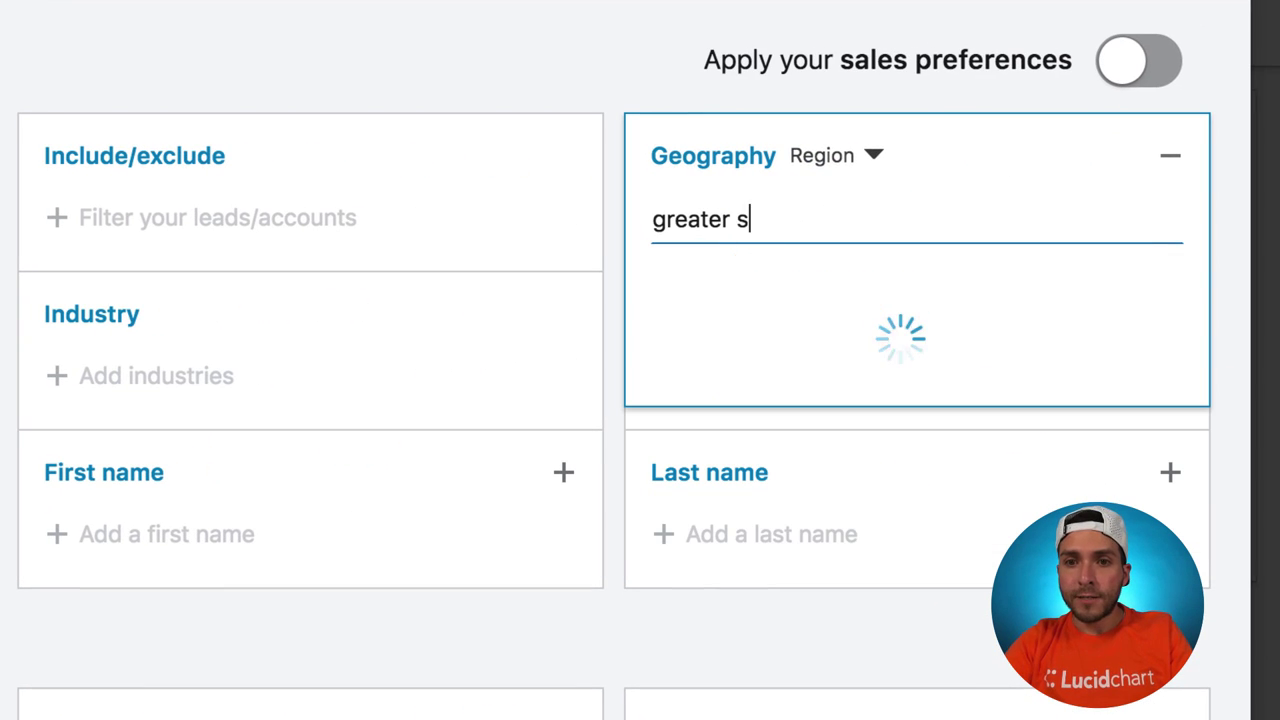
{"action": "left_click", "coordinate": [800, 288]}
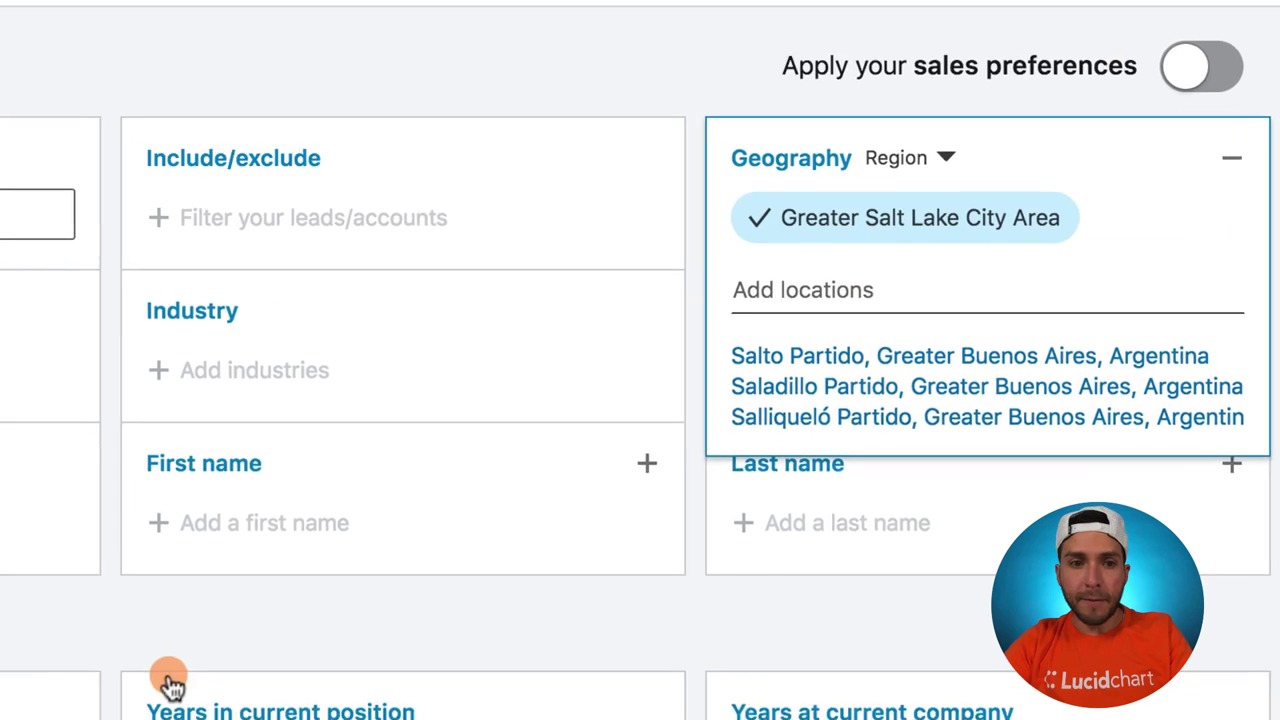
- Add Sales to the search's function filter
{"action": "scroll", "coordinate": [540, 558], "scroll_direction": "down", "scroll_amount": 5}
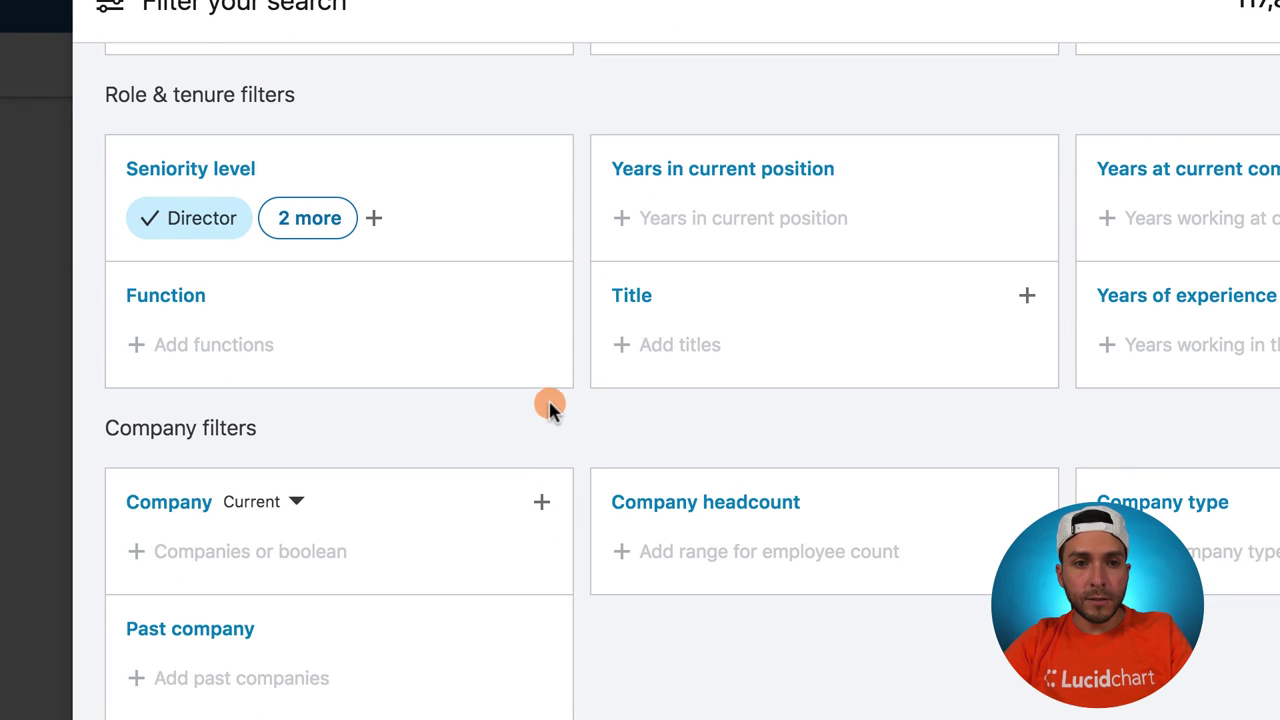
{"action": "left_click", "coordinate": [337, 352]}
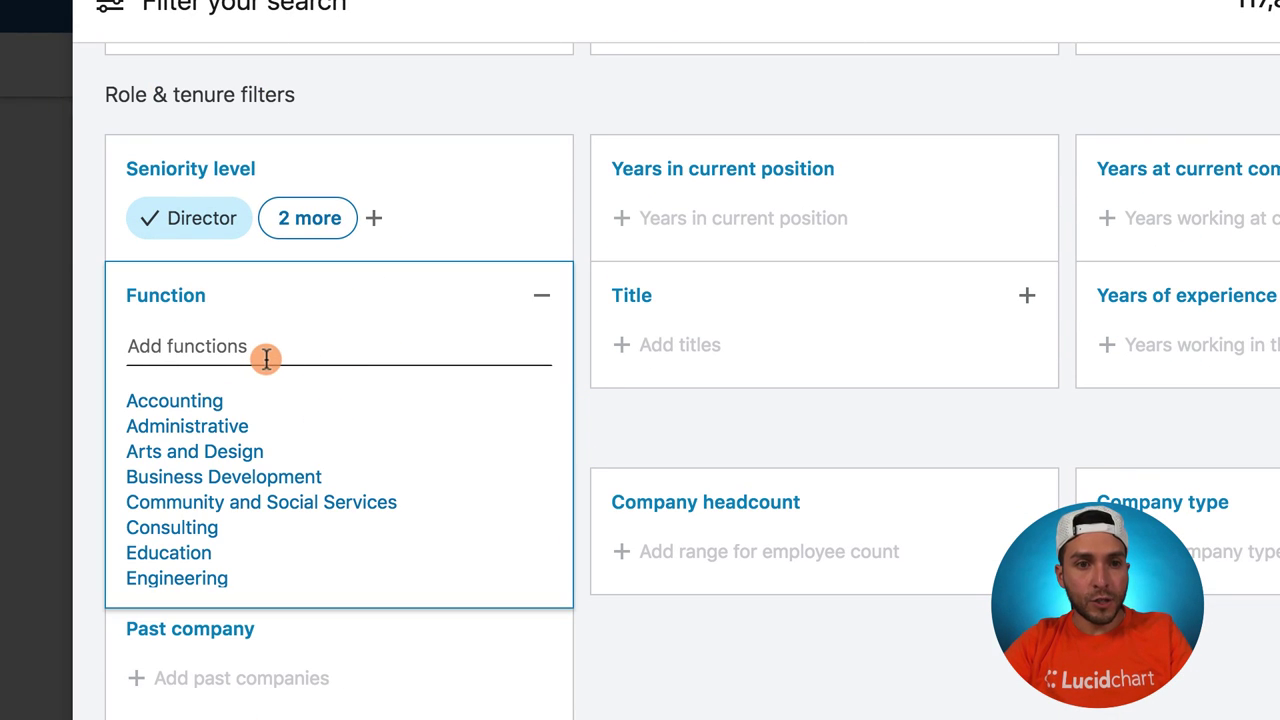
{"action": "type", "text": "sales"}
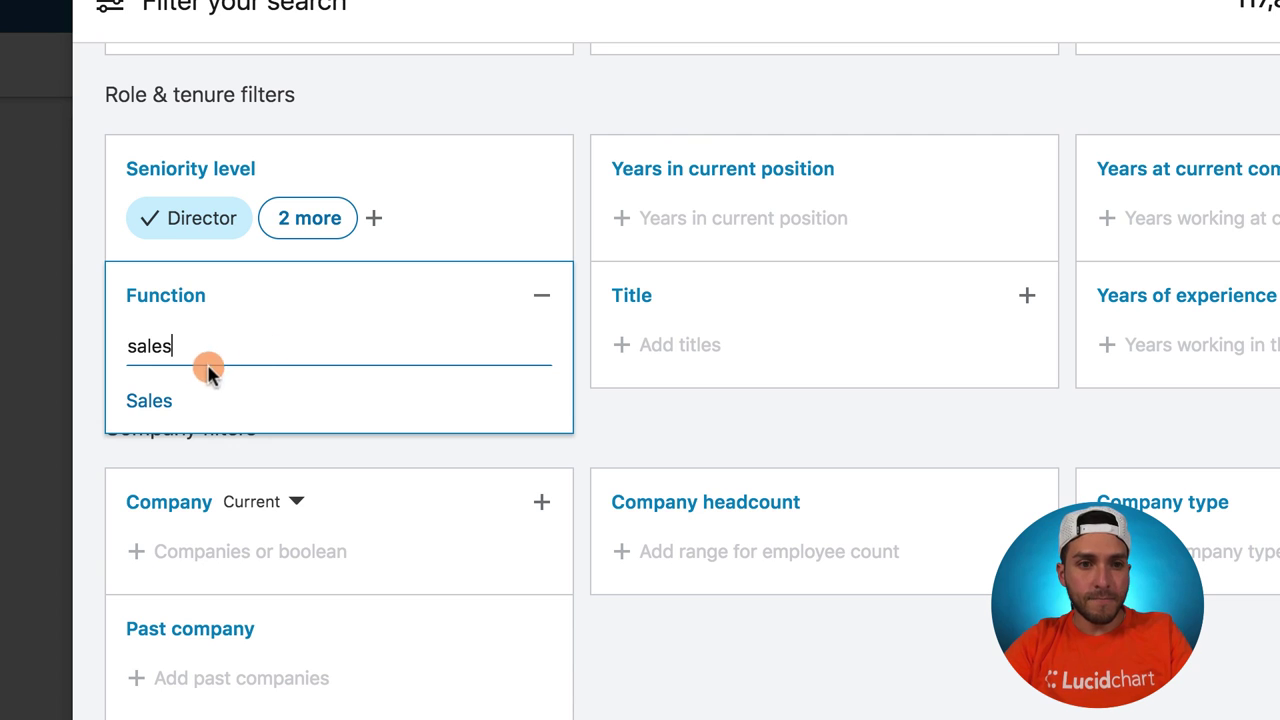
{"action": "left_click", "coordinate": [147, 405]}
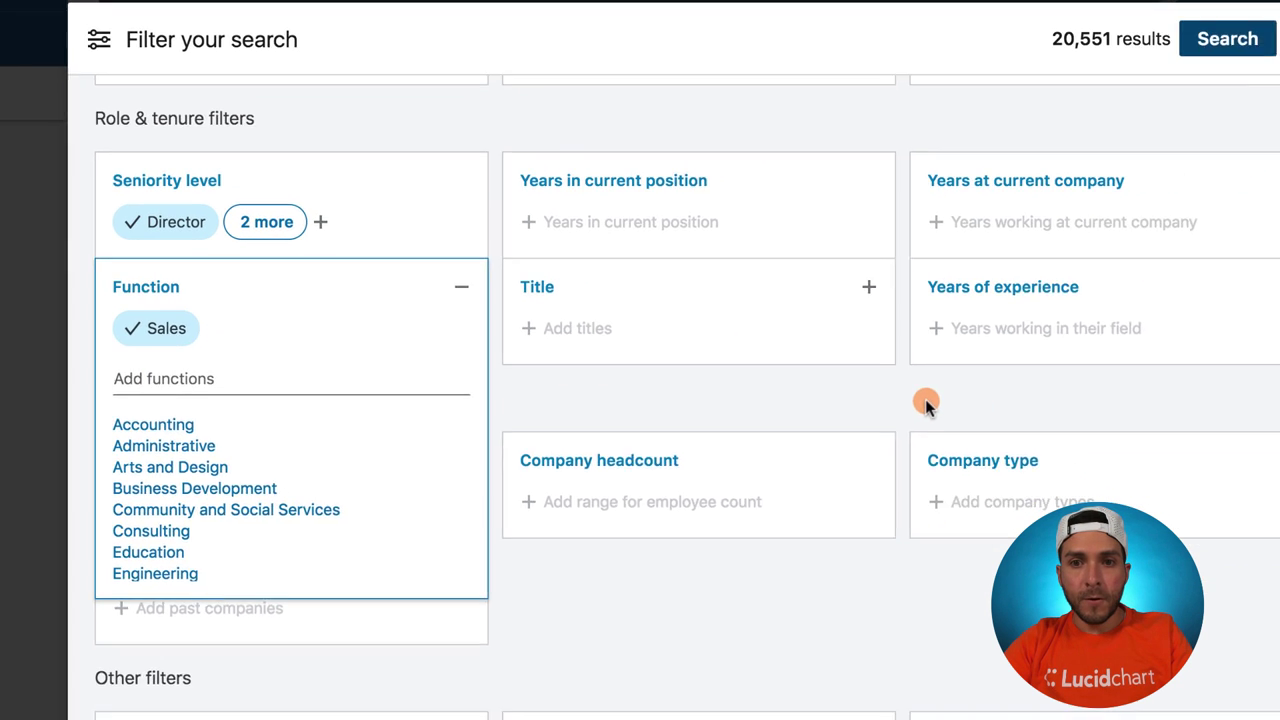
{"action": "left_click", "coordinate": [1093, 435]}
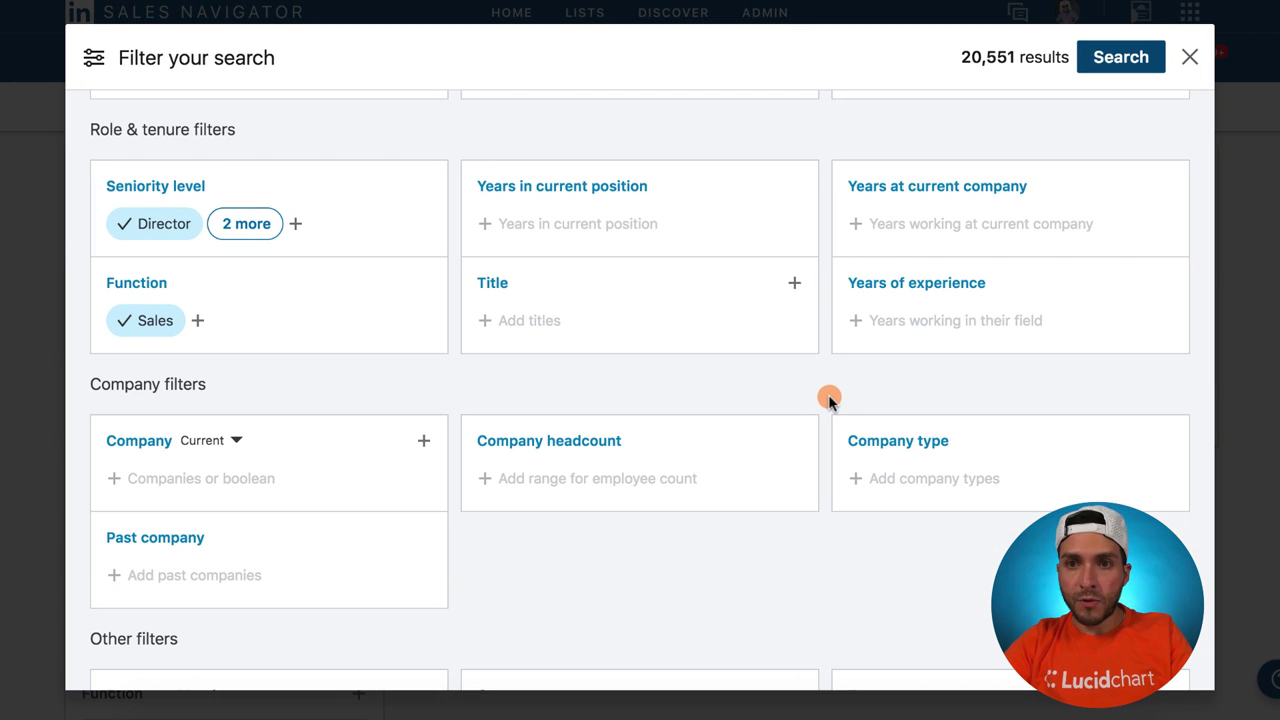
- Run the filtered search and set up a saved search named Test 123 with a Daily alert
{"action": "scroll", "coordinate": [828, 394], "scroll_direction": "up", "scroll_amount": 3}
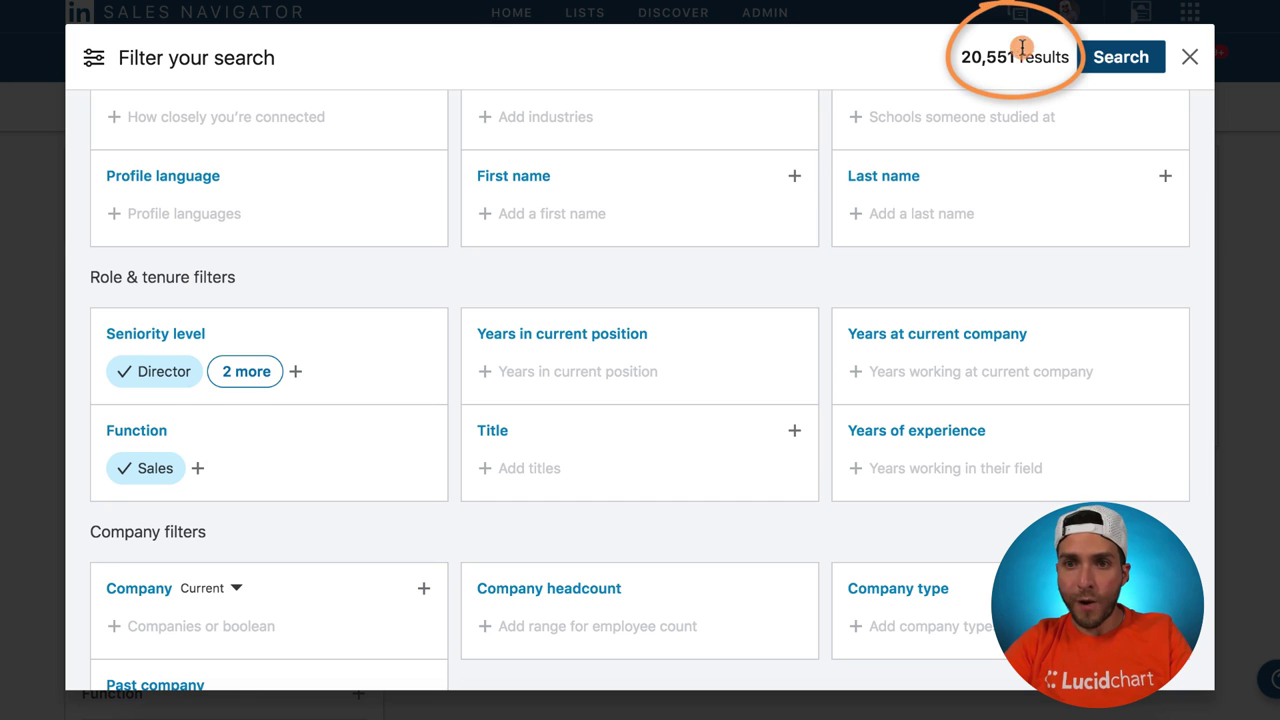
{"action": "left_click", "coordinate": [1108, 58]}
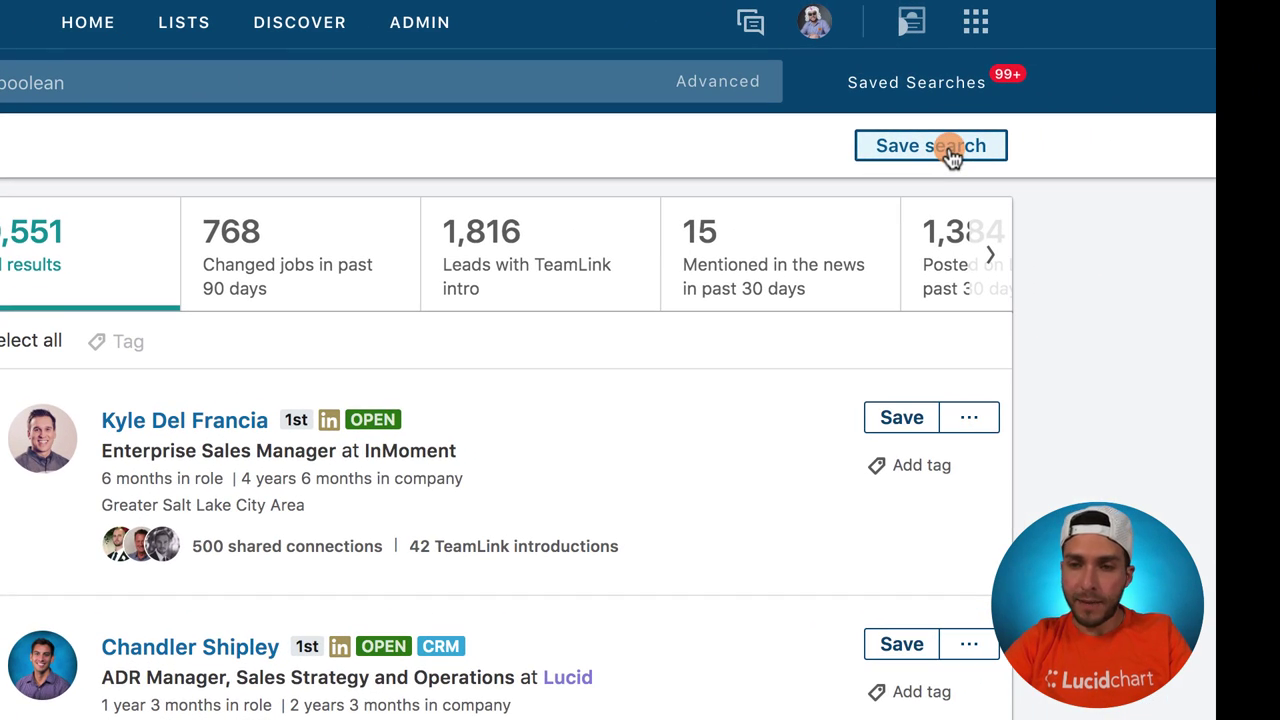
{"action": "left_click", "coordinate": [1176, 112]}
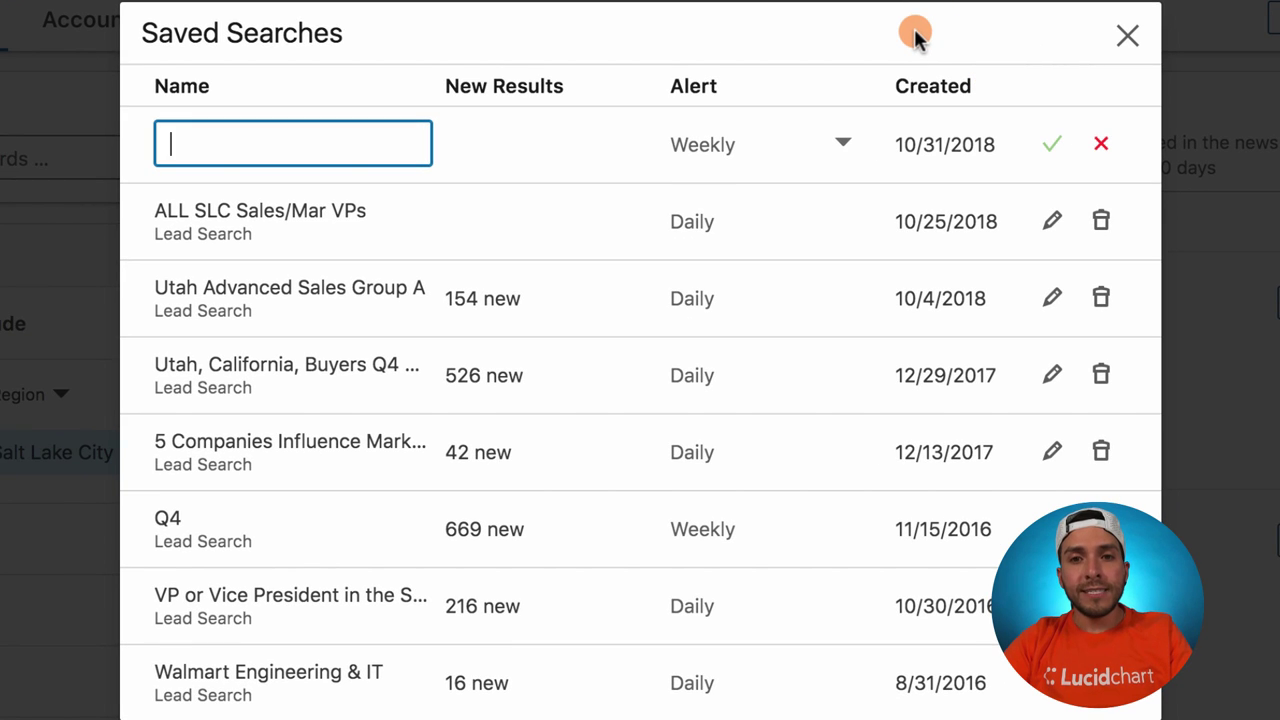
{"action": "type", "text": "Test 123"}
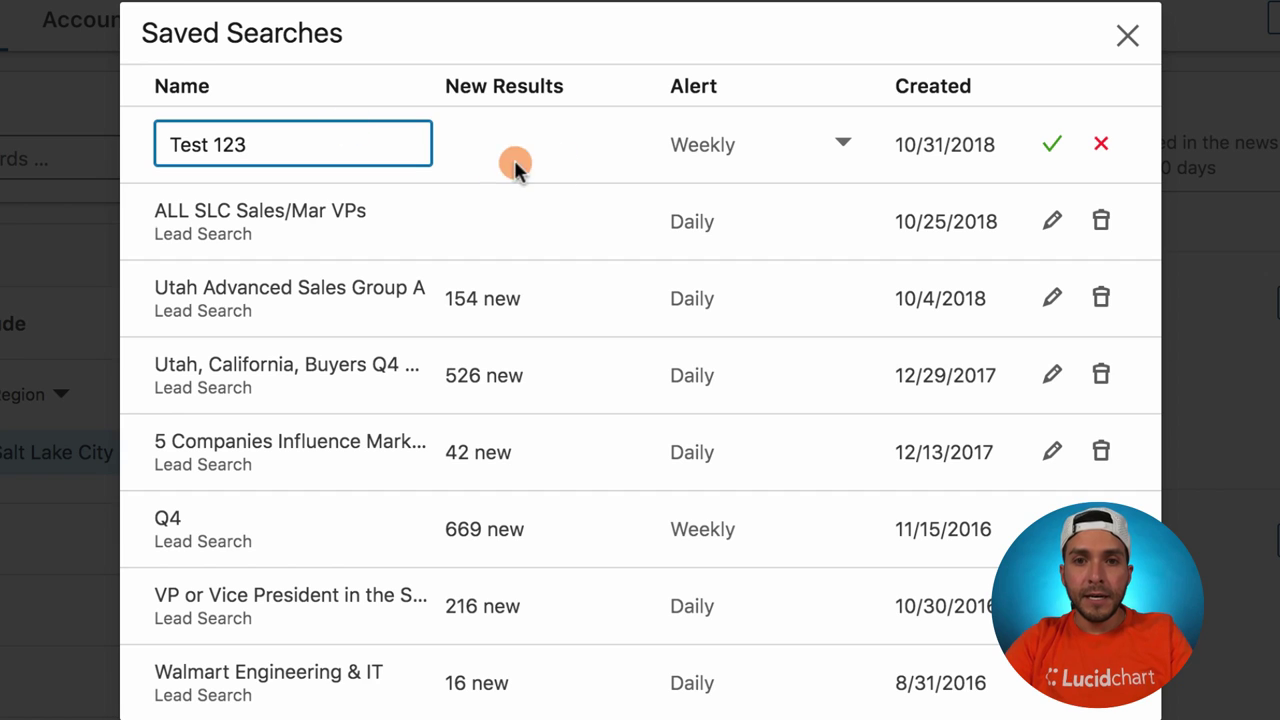
{"action": "left_click", "coordinate": [841, 140]}
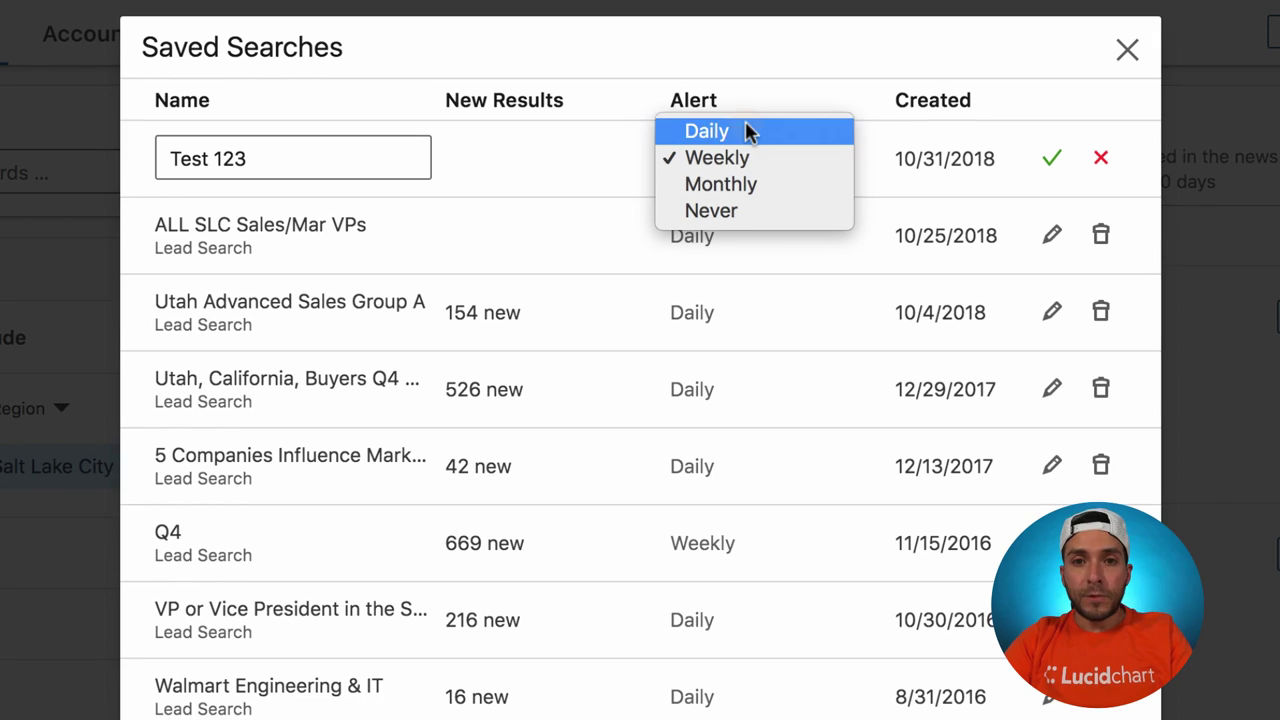
{"action": "left_click", "coordinate": [750, 116]}
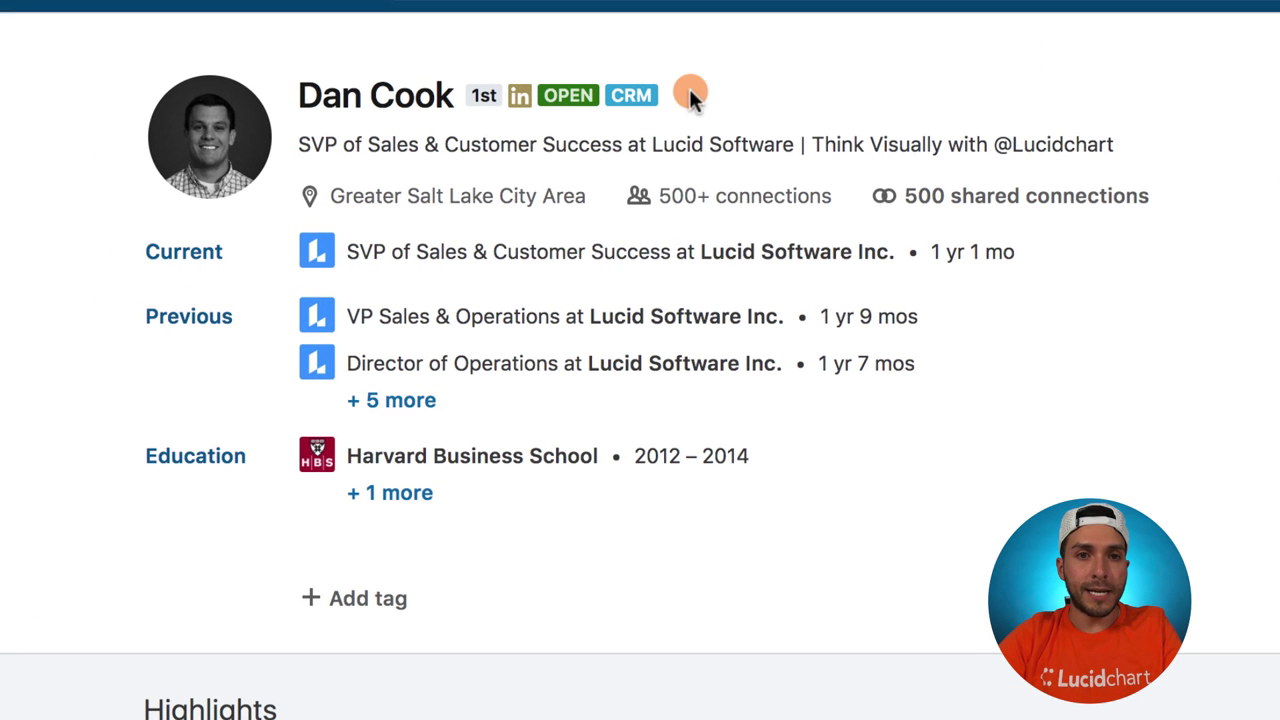
- Start a message to the Lucid Software sales SVP with Copy to CRM enabled, and close it without sending
{"action": "mouse_move", "coordinate": [438, 148]}
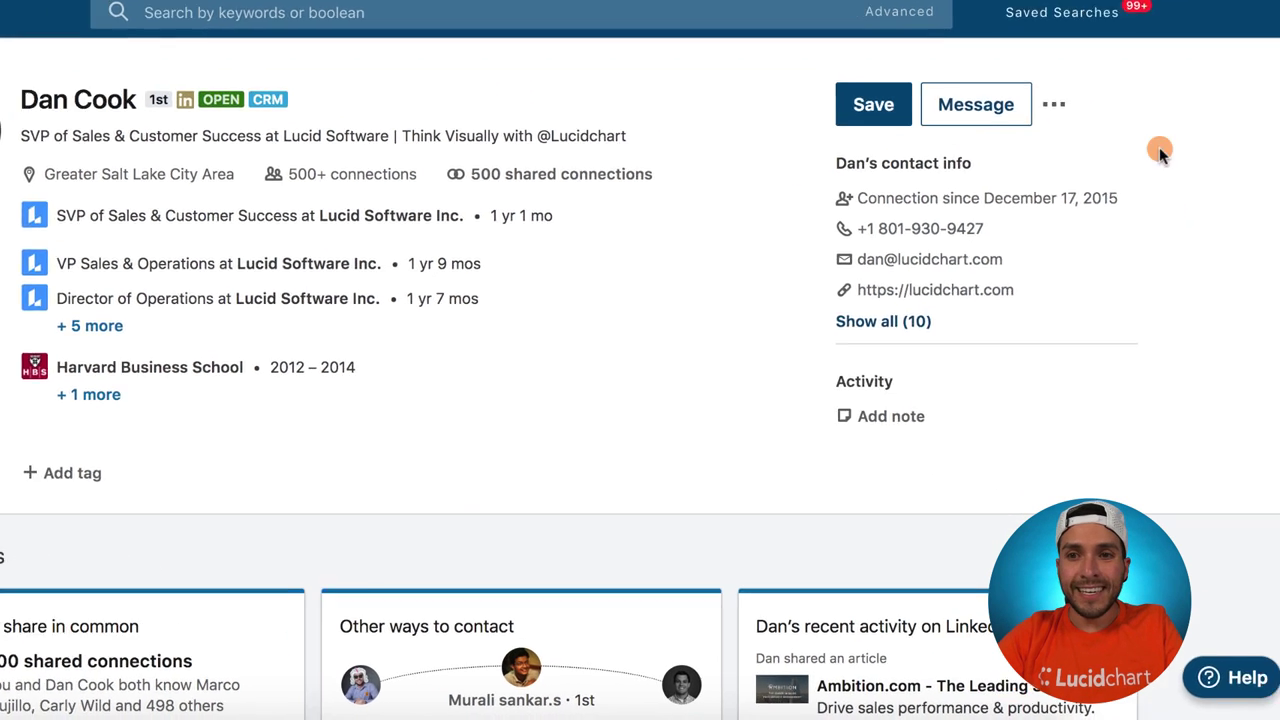
{"action": "left_click", "coordinate": [997, 116]}
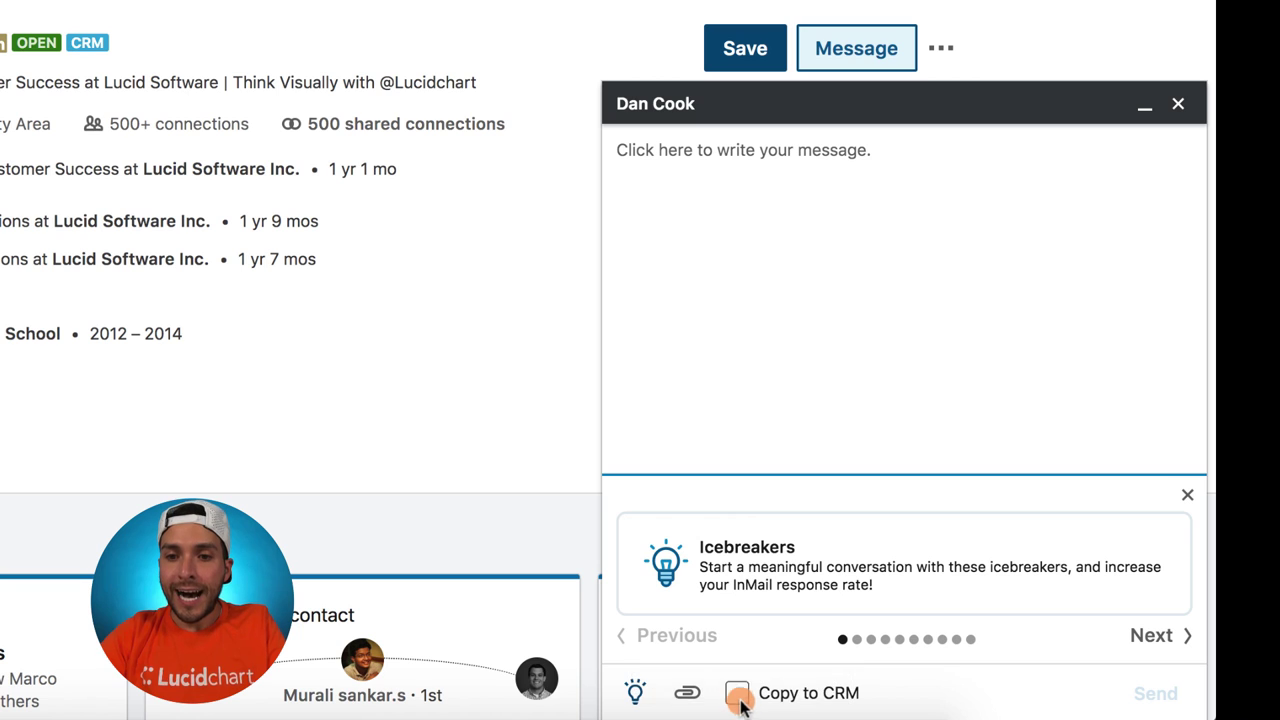
{"action": "left_click", "coordinate": [761, 692]}
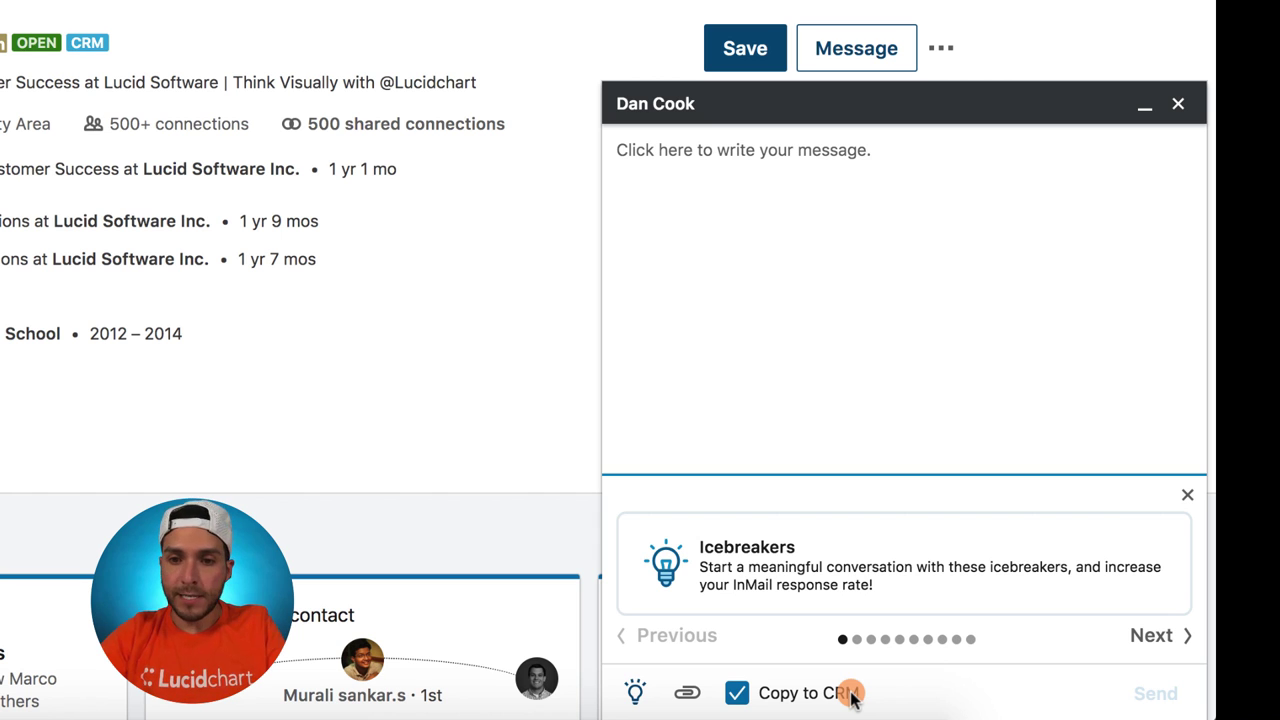
{"action": "left_click", "coordinate": [1177, 101]}
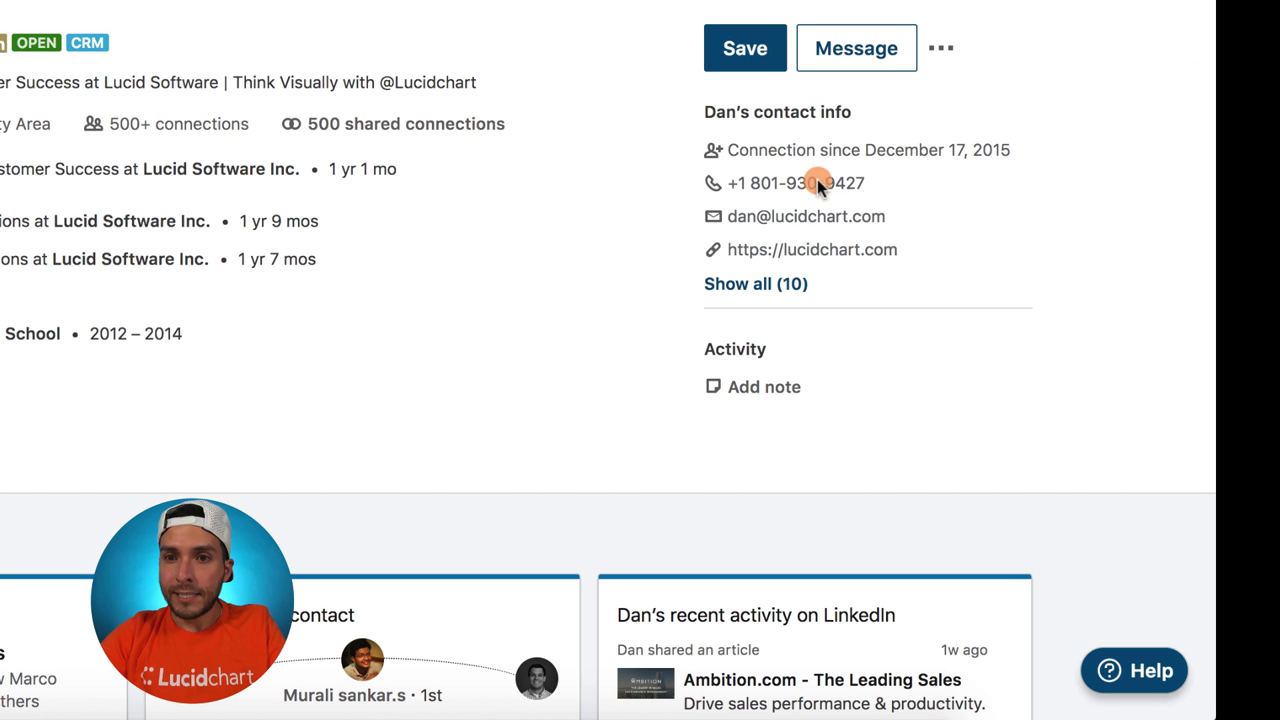
- Draft the note "Had a great demo, next steps, call next week on...." for the Lucid Software sales SVP with Copy to CRM enabled, and discard it
{"action": "left_click", "coordinate": [750, 382]}
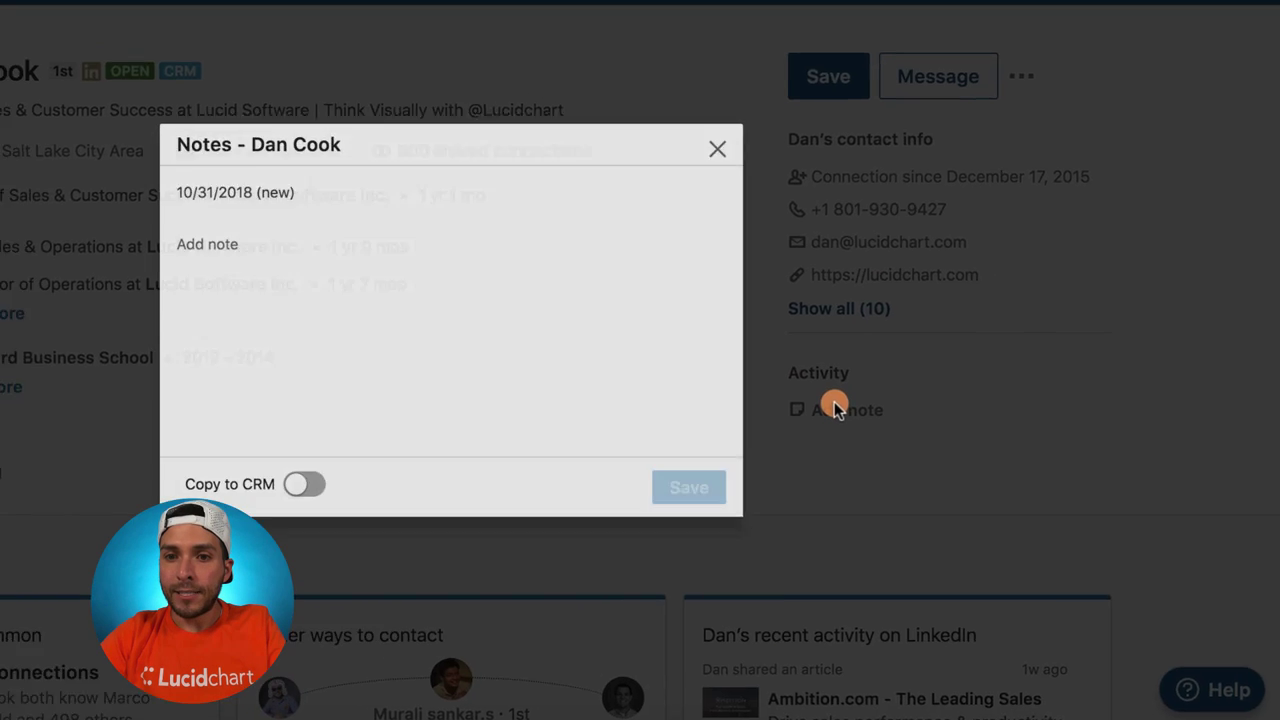
{"action": "left_click", "coordinate": [306, 240]}
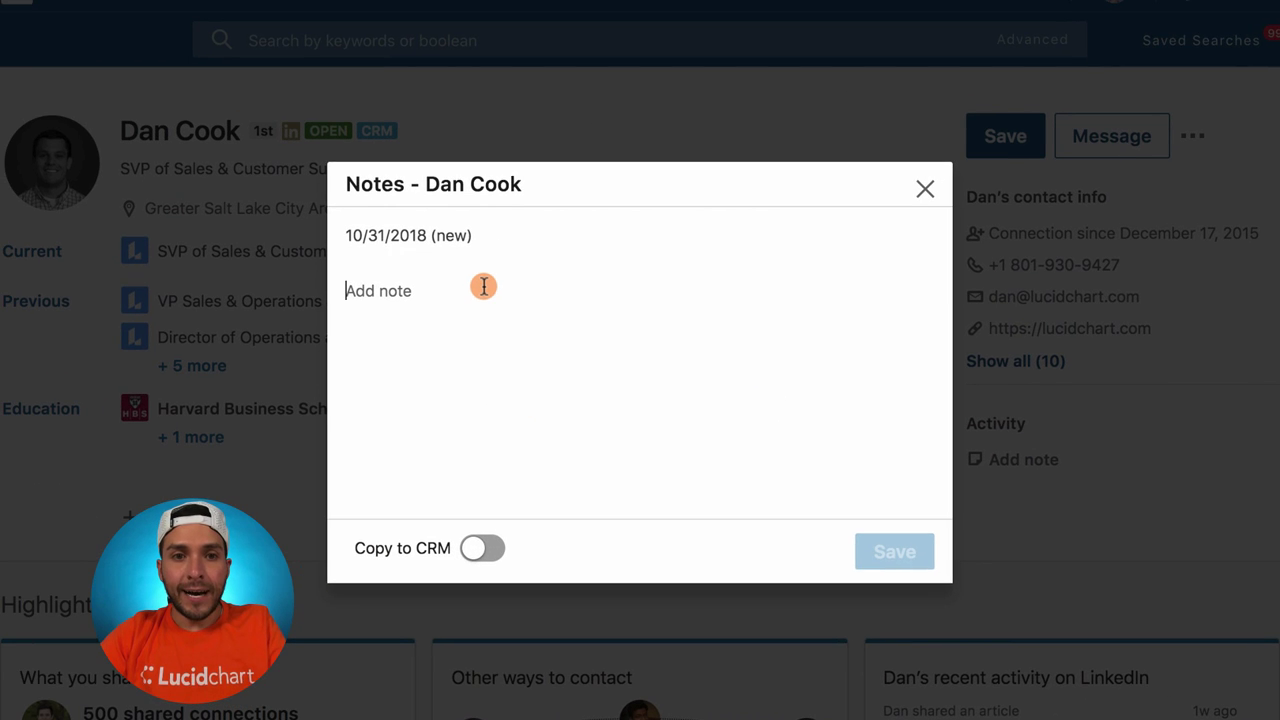
{"action": "type", "text": "Had a grea"}
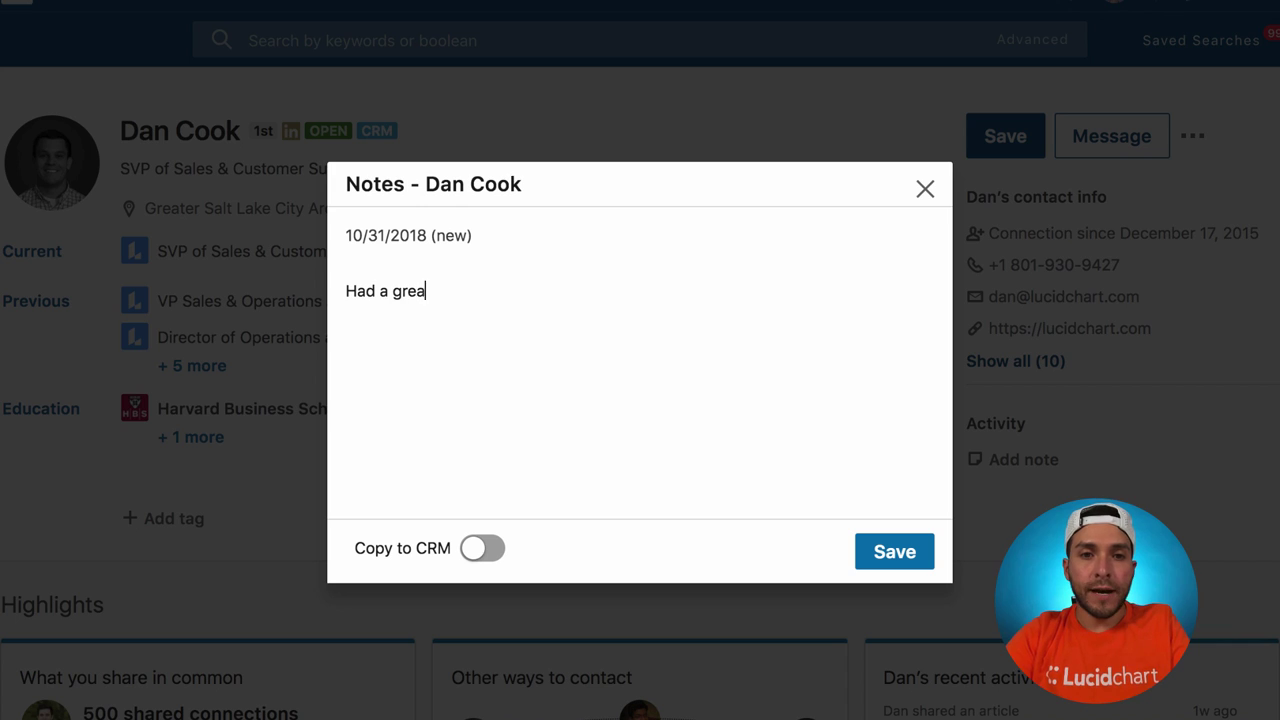
{"action": "type", "text": "t demo, next steps, call next week on...."}
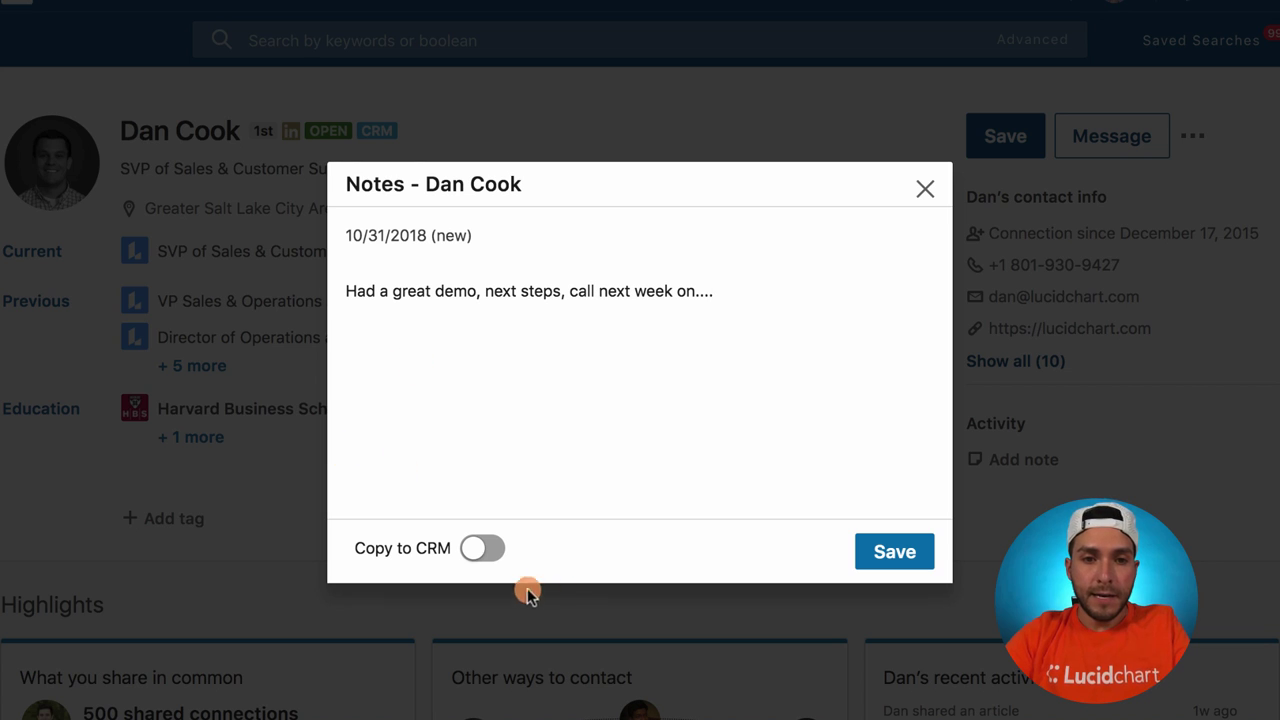
{"action": "left_click", "coordinate": [483, 548]}
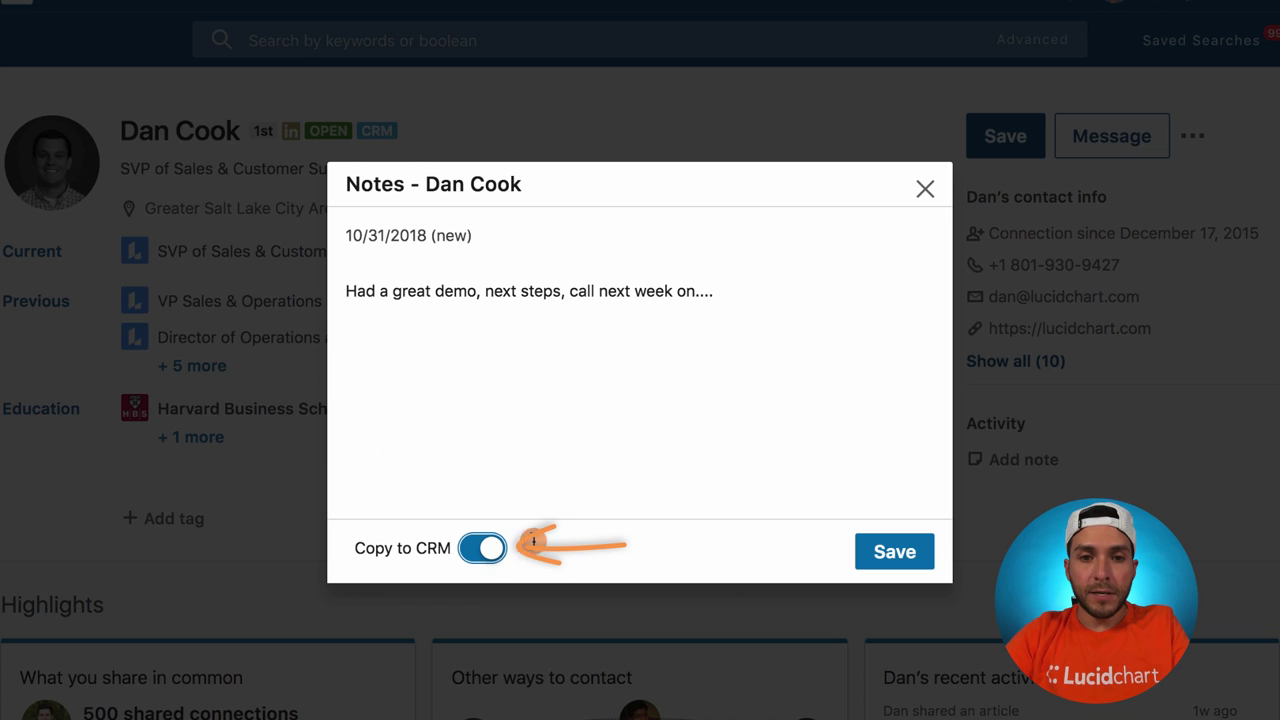
{"action": "left_click", "coordinate": [923, 190]}
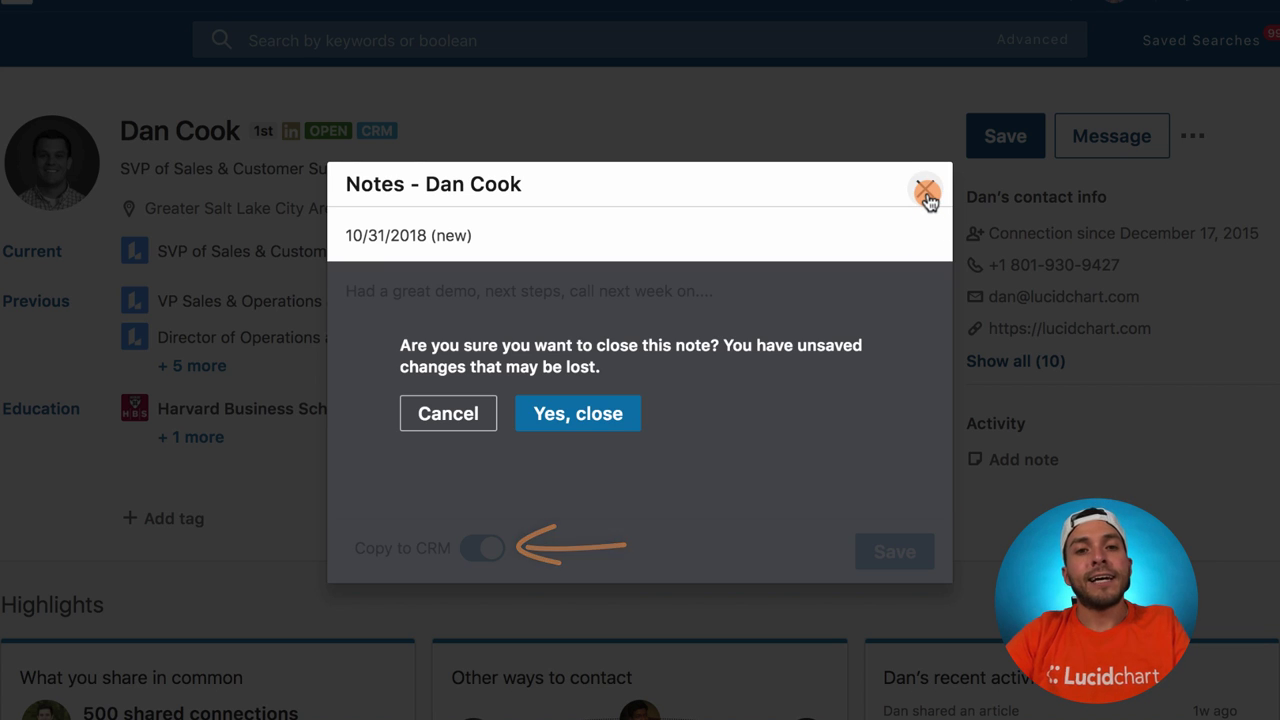
{"action": "left_click", "coordinate": [566, 414]}
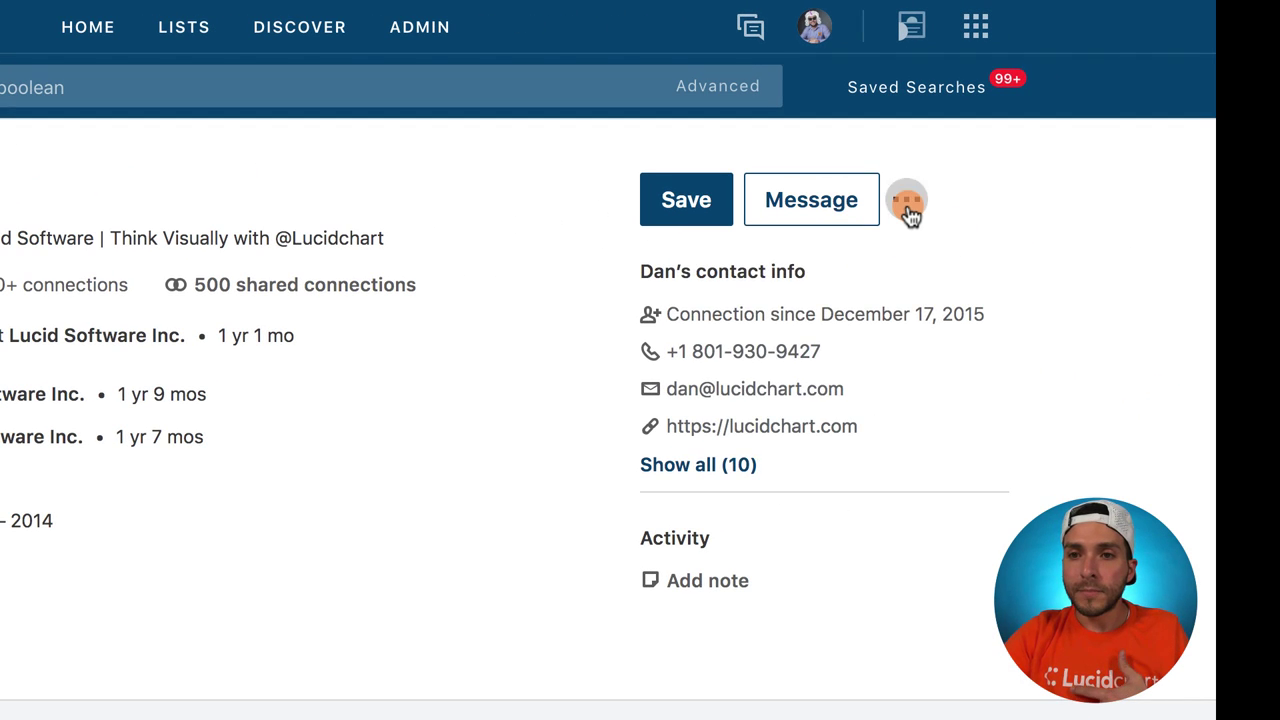
- Open the Lucid Software sales SVP's CRM record in Salesforce at its embedded LinkedIn profile
{"action": "left_click", "coordinate": [907, 204]}
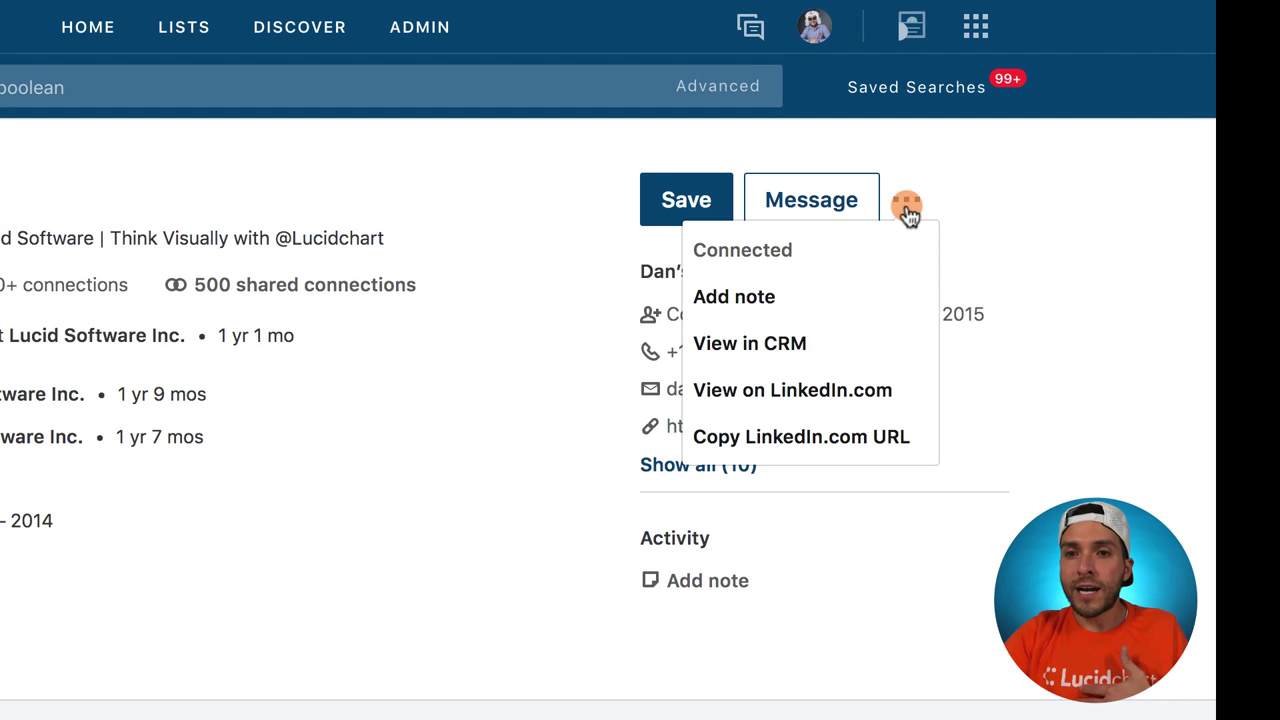
{"action": "left_click", "coordinate": [780, 348]}
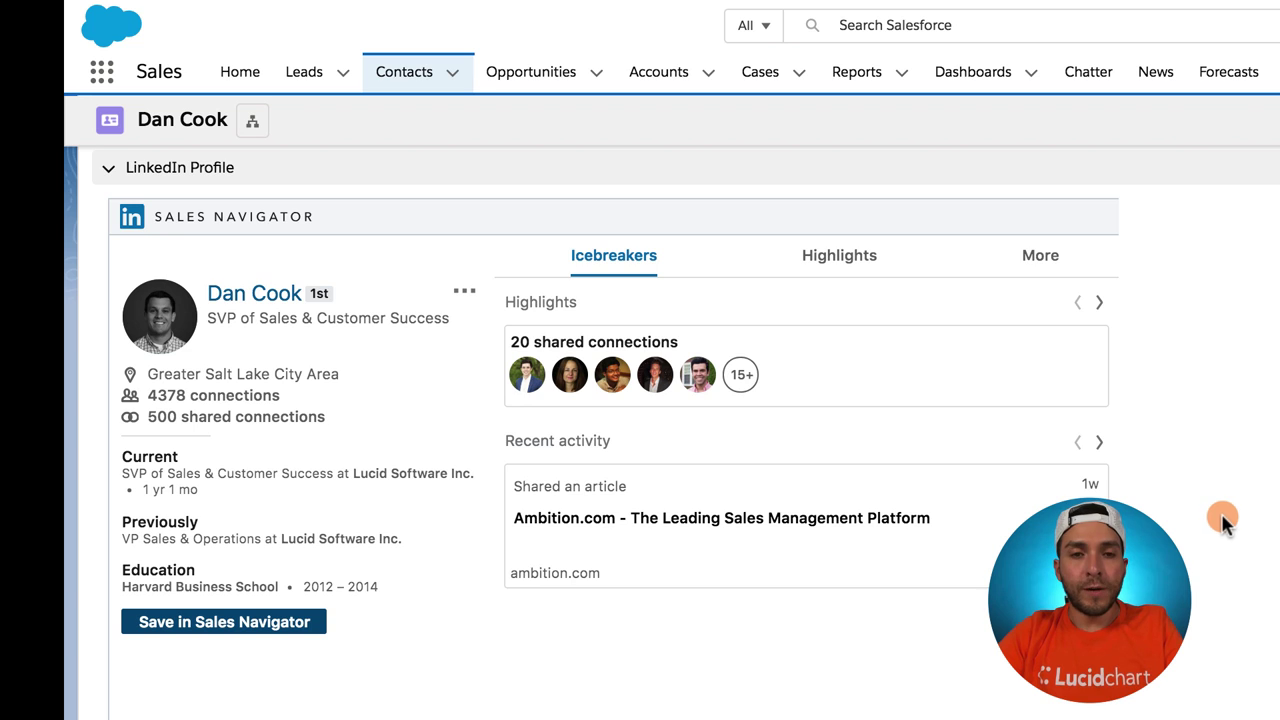
{"action": "scroll", "coordinate": [1221, 513], "scroll_direction": "up", "scroll_amount": 1}
{"action": "scroll", "coordinate": [1221, 513], "scroll_direction": "down", "scroll_amount": 1}
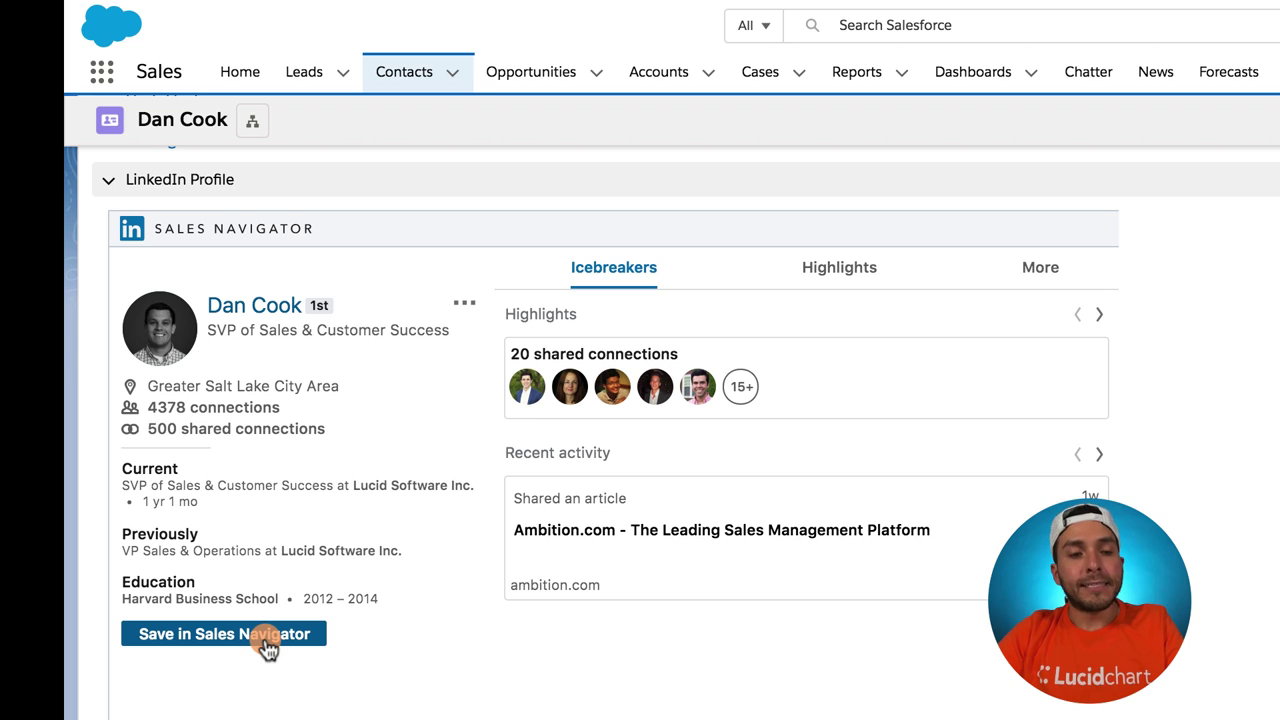
- Browse the icebreaker highlights and the recent activity in the contact's embedded LinkedIn profile
{"action": "left_click", "coordinate": [1100, 314]}
{"action": "left_click", "coordinate": [1077, 315]}
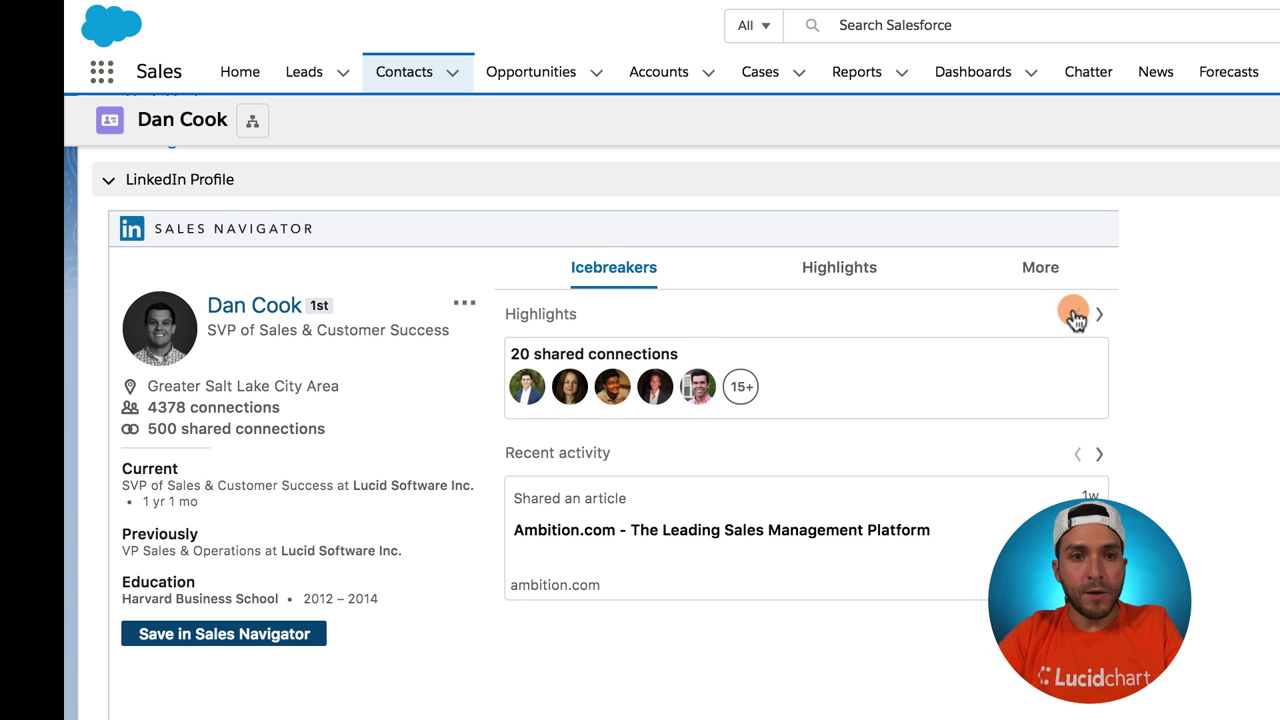
{"action": "left_click", "coordinate": [1100, 316]}
{"action": "left_click", "coordinate": [1100, 316]}
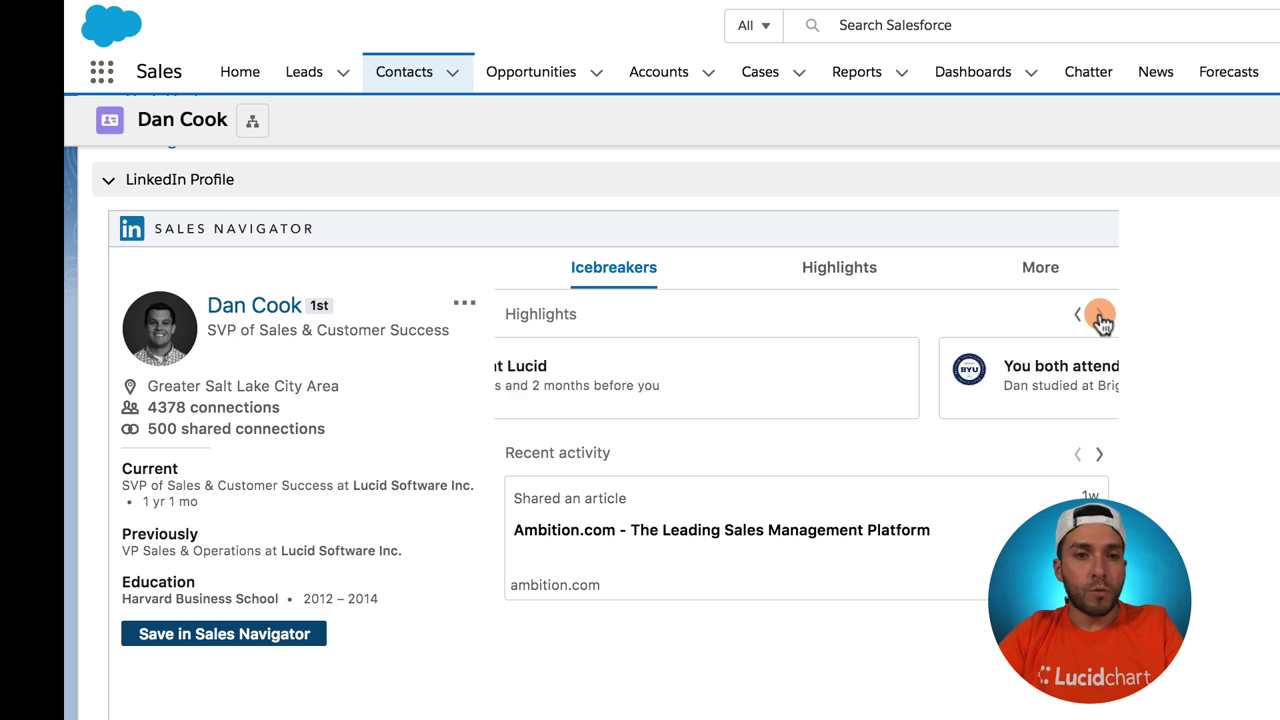
{"action": "left_click", "coordinate": [1100, 316]}
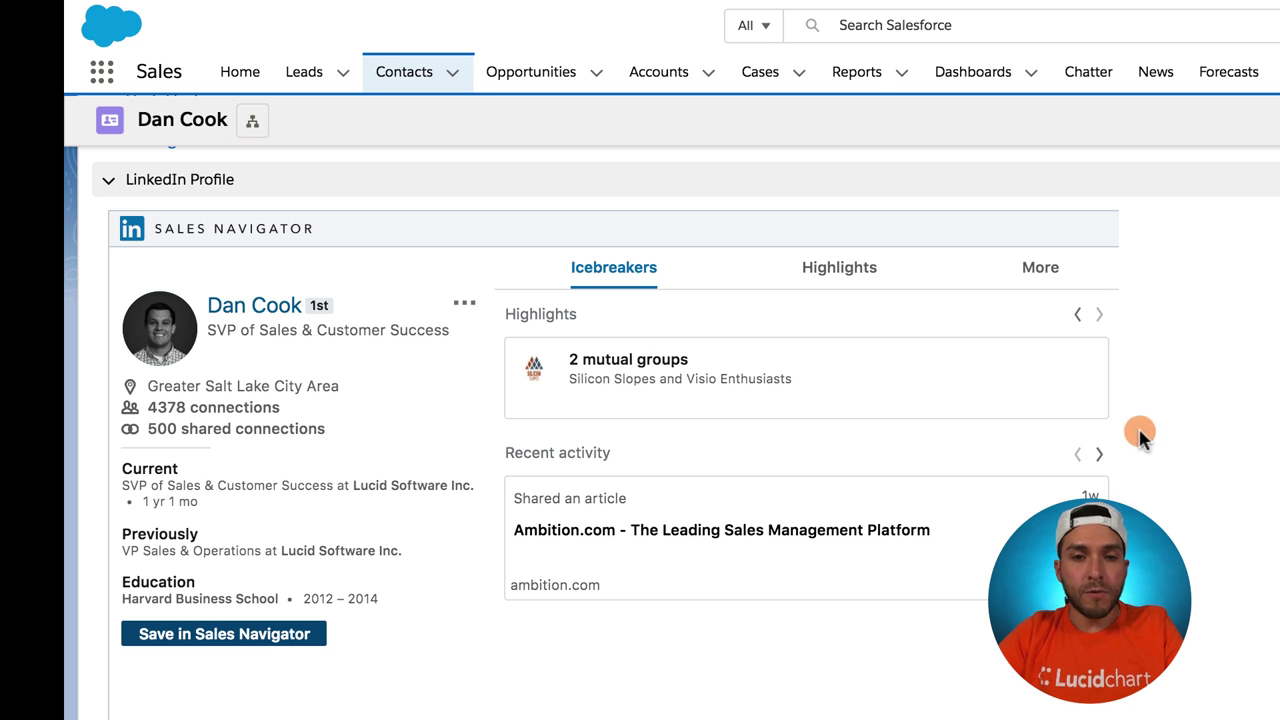
{"action": "left_click", "coordinate": [1095, 454]}
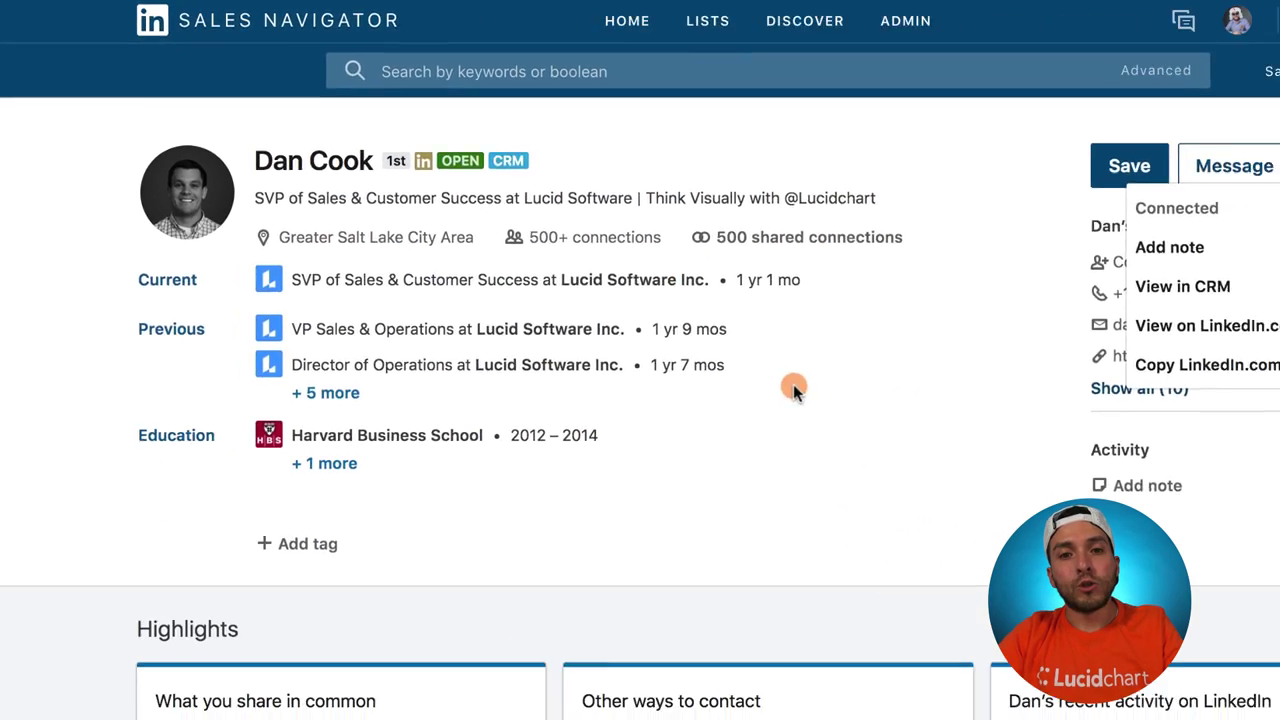
- Switch back to Sales Navigator and look over the experience and recommended leads on the SVP's profile
{"action": "scroll", "coordinate": [794, 386], "scroll_direction": "down", "scroll_amount": 5}
{"action": "scroll", "coordinate": [786, 452], "scroll_direction": "down", "scroll_amount": 3}
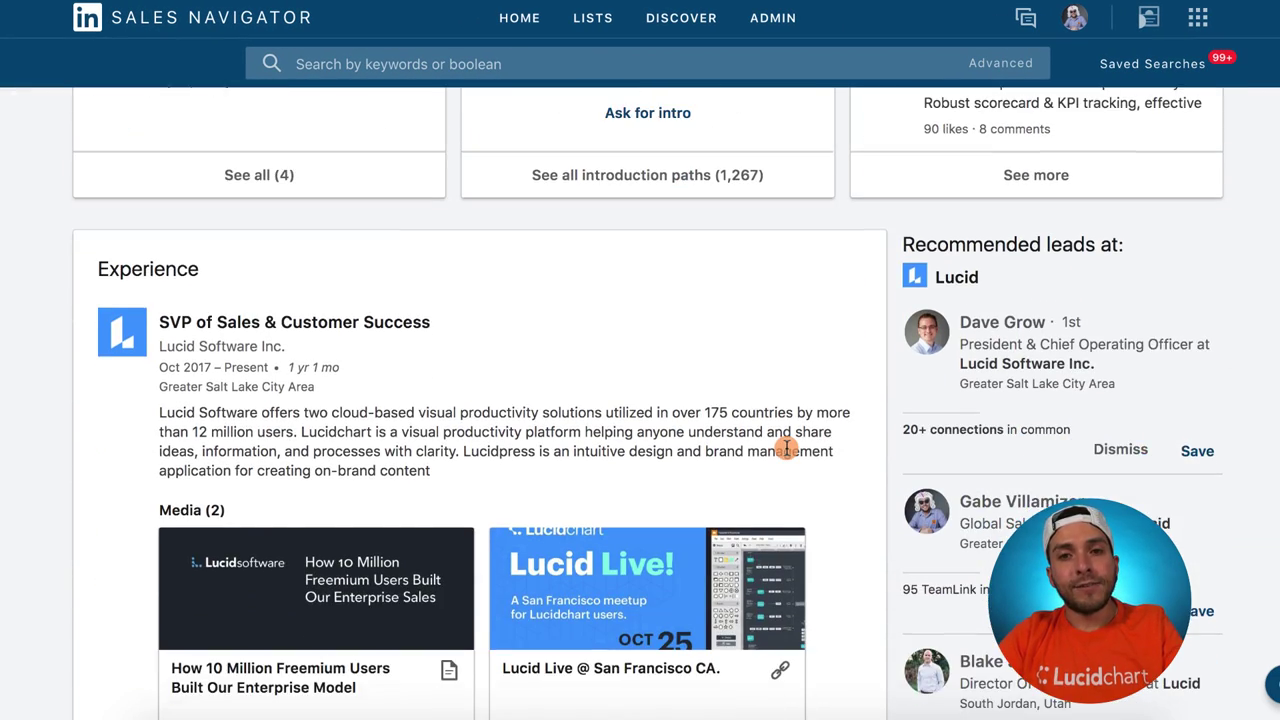
{"action": "scroll", "coordinate": [640, 400], "scroll_direction": "up", "scroll_amount": 2}
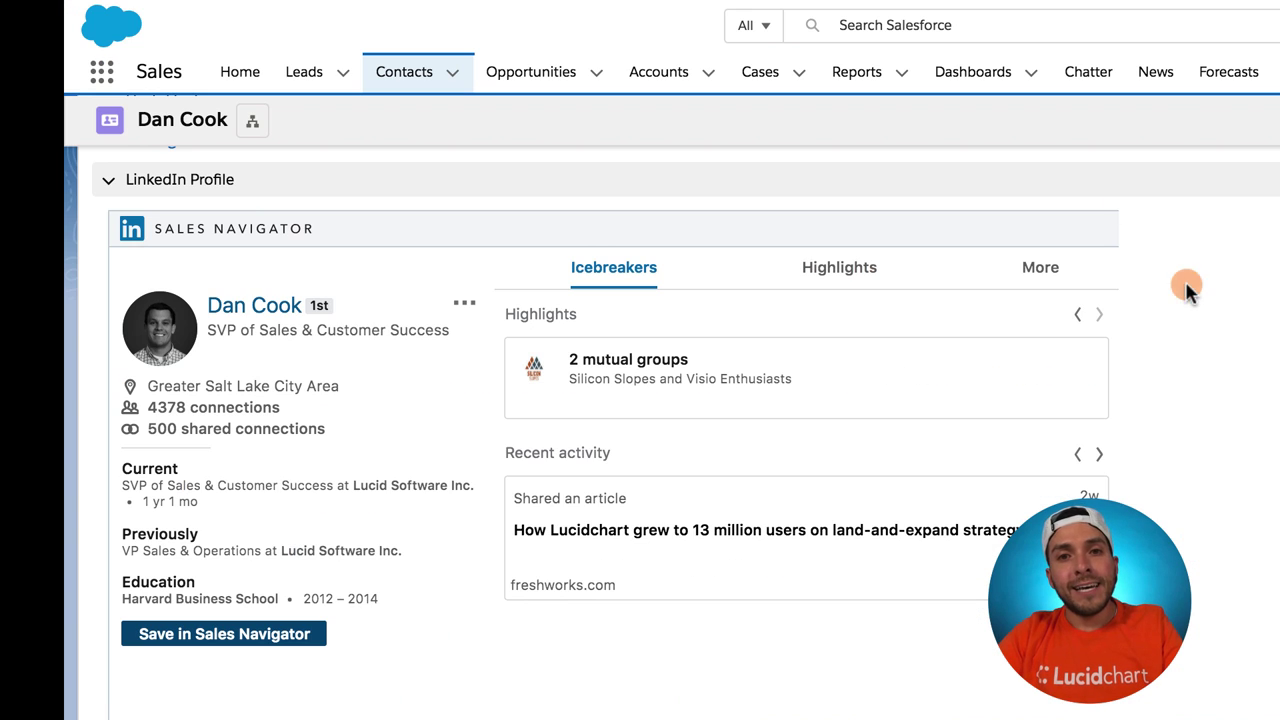
- Return to the Salesforce contact and view the embedded LinkedIn profile's Highlights and its additional view options
{"action": "scroll", "coordinate": [1207, 475], "scroll_direction": "up", "scroll_amount": 2}
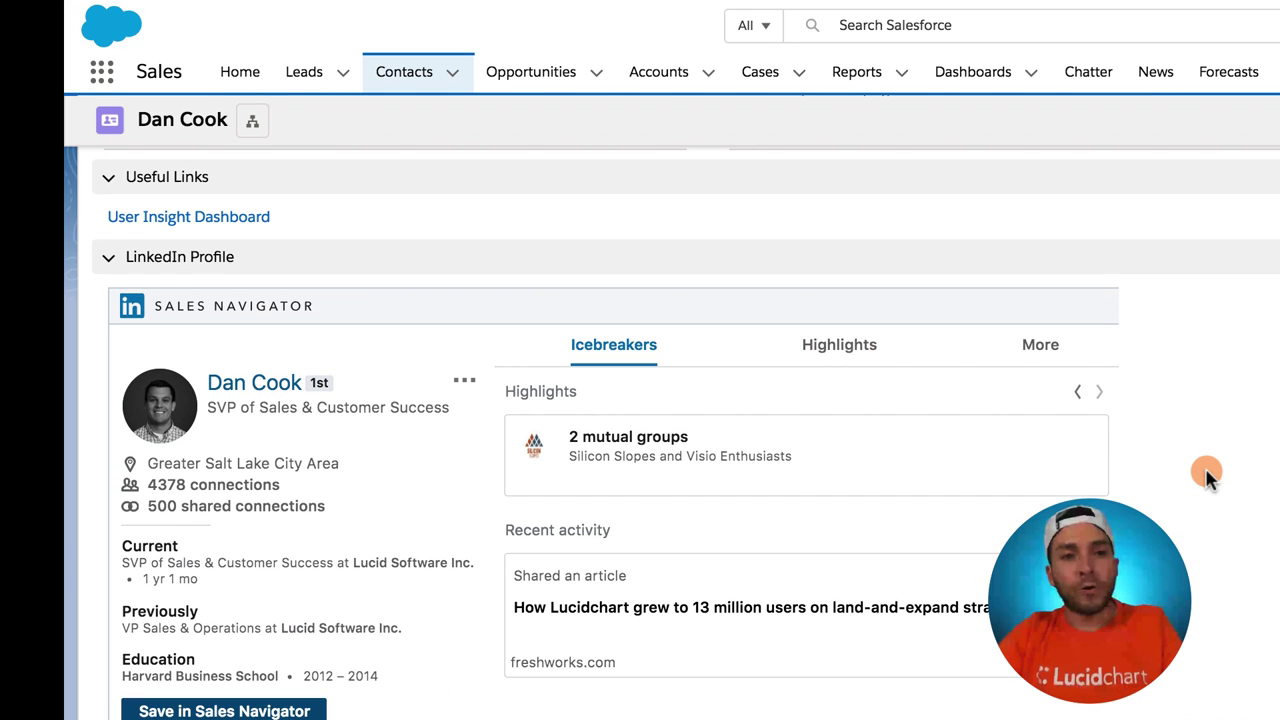
{"action": "scroll", "coordinate": [1207, 475], "scroll_direction": "down", "scroll_amount": 1}
{"action": "left_click", "coordinate": [855, 305]}
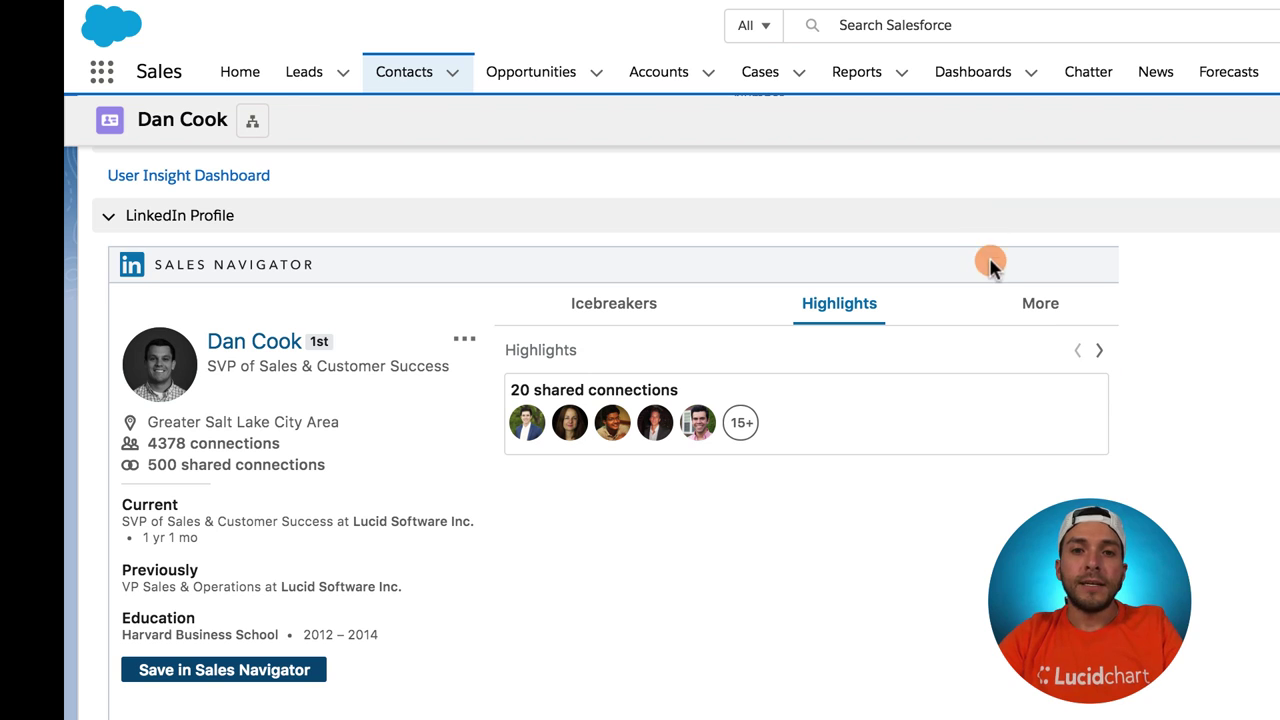
{"action": "left_click", "coordinate": [1006, 300]}
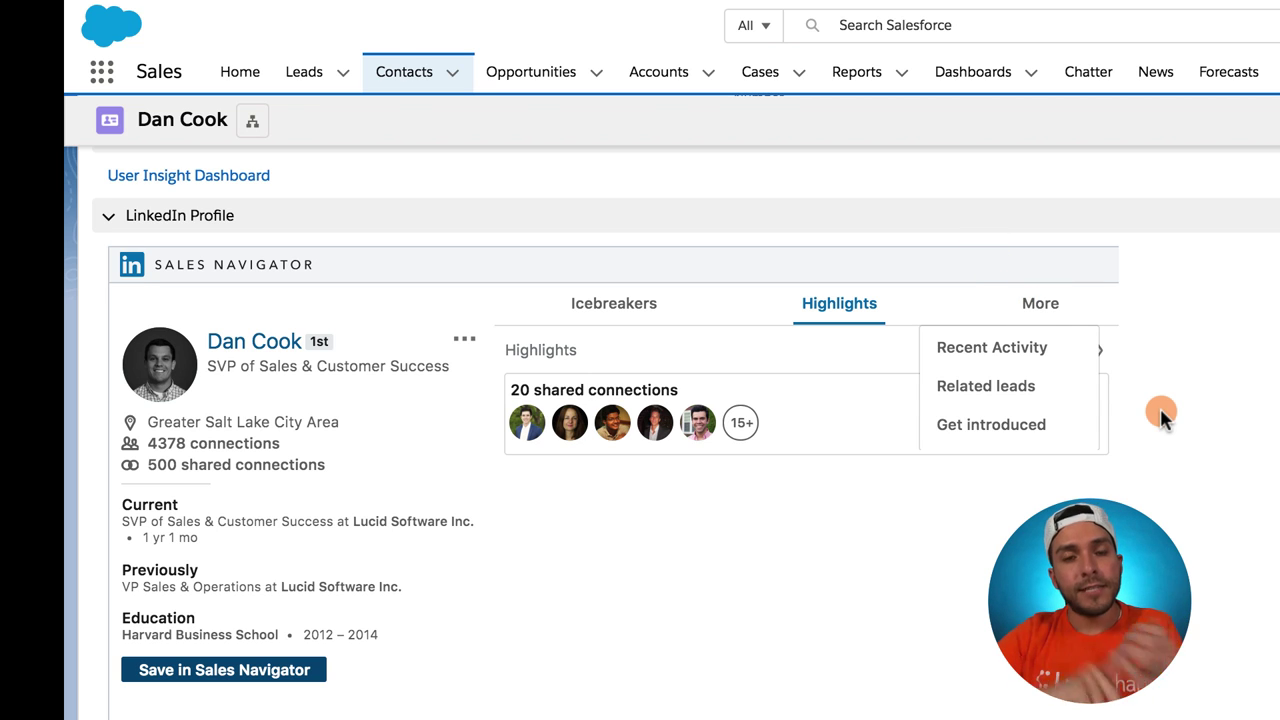